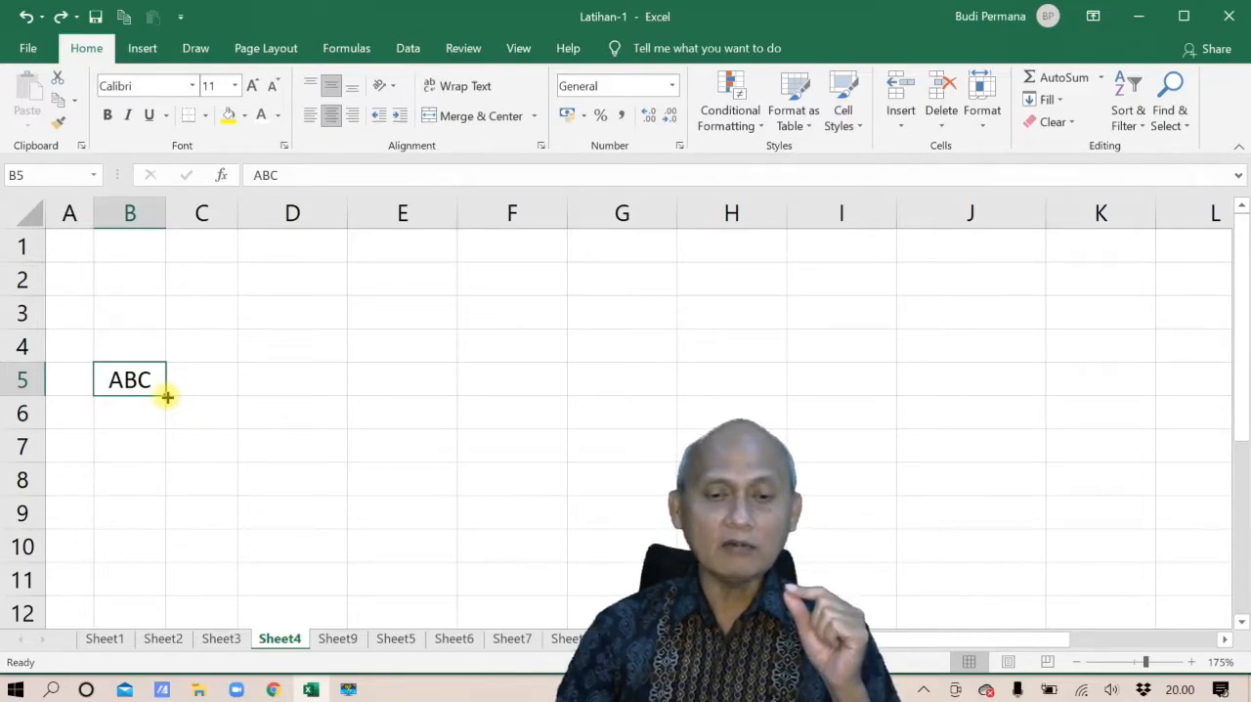
Fill ABC from B5 across to H5 and down to B11, undoing each fill
drag(167, 397, 751, 398)
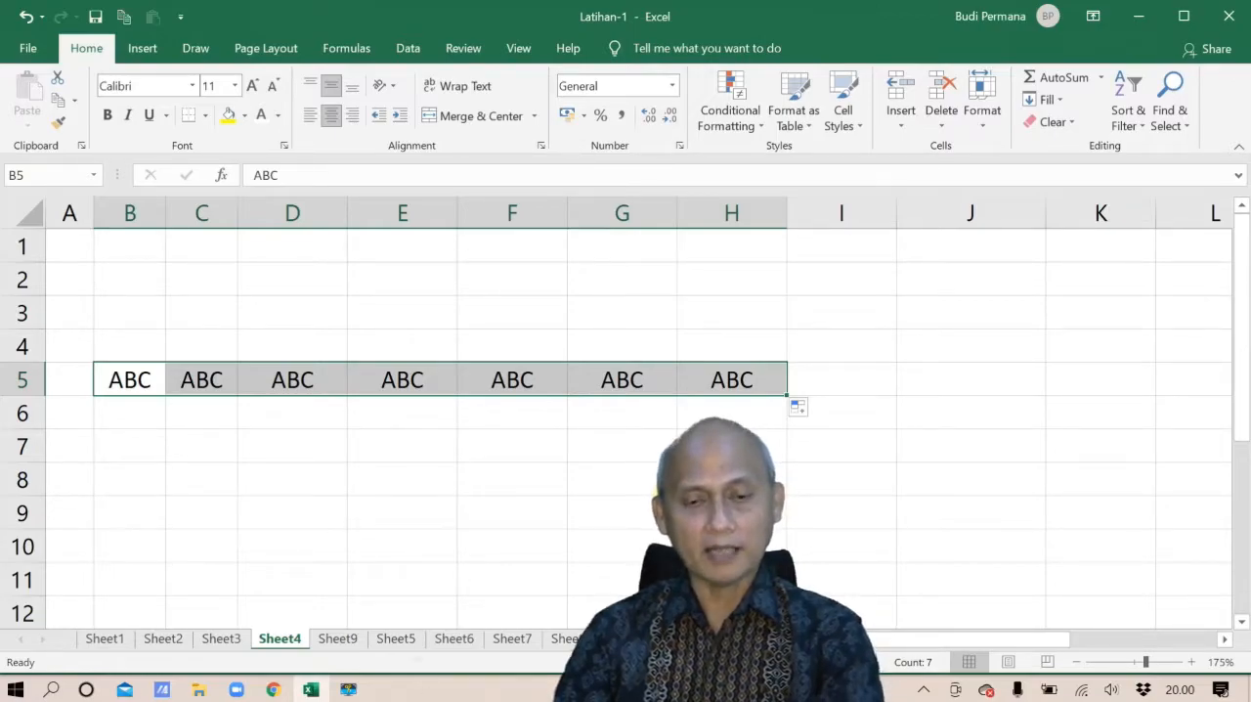
key(ctrl+z)
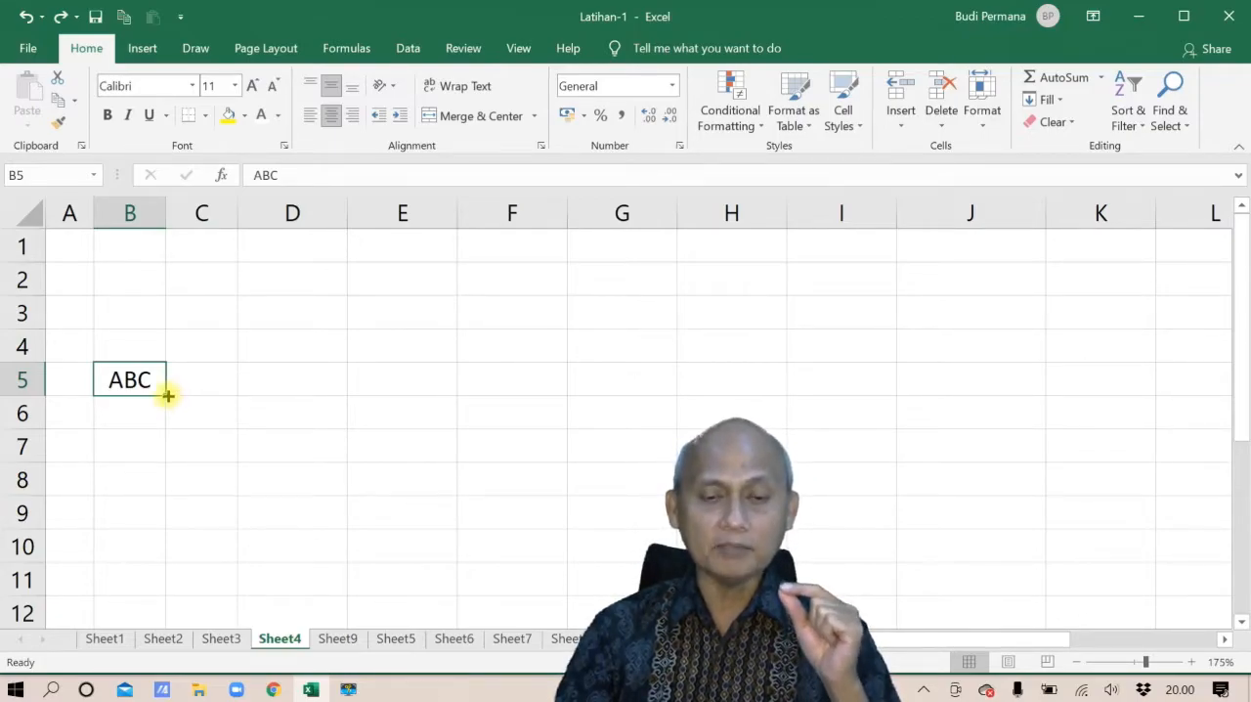
drag(168, 395, 157, 586)
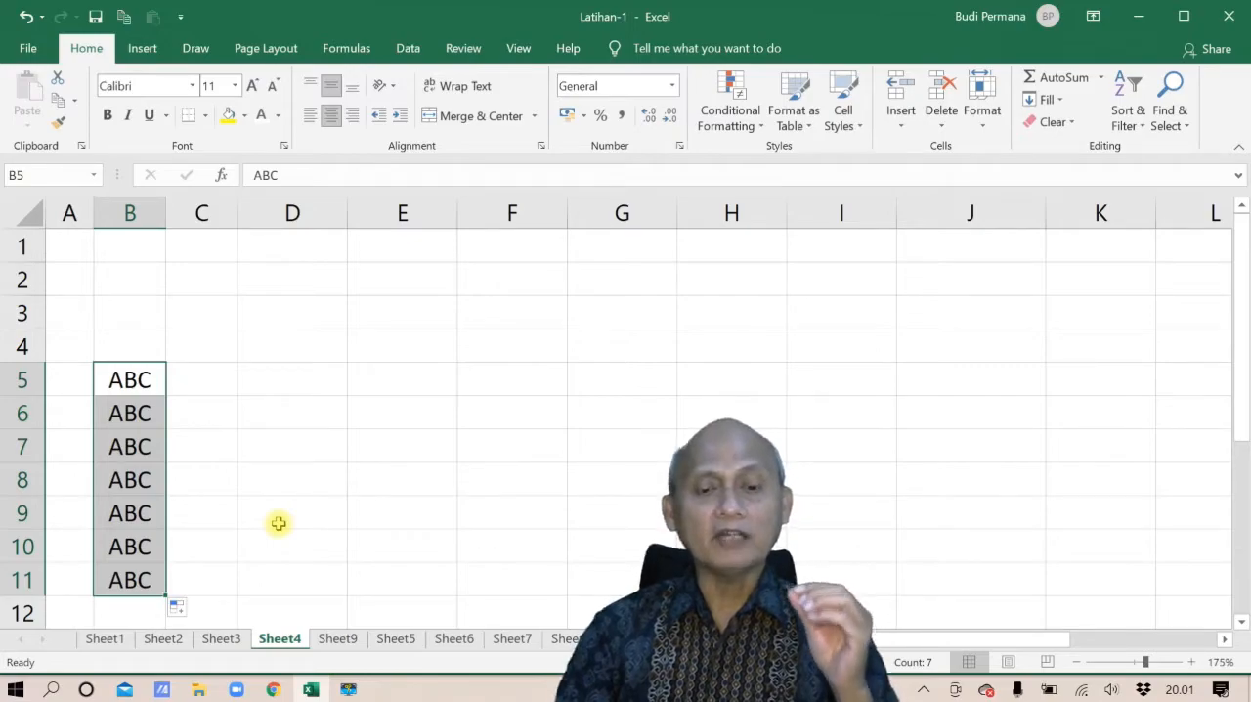
key(ctrl+z)
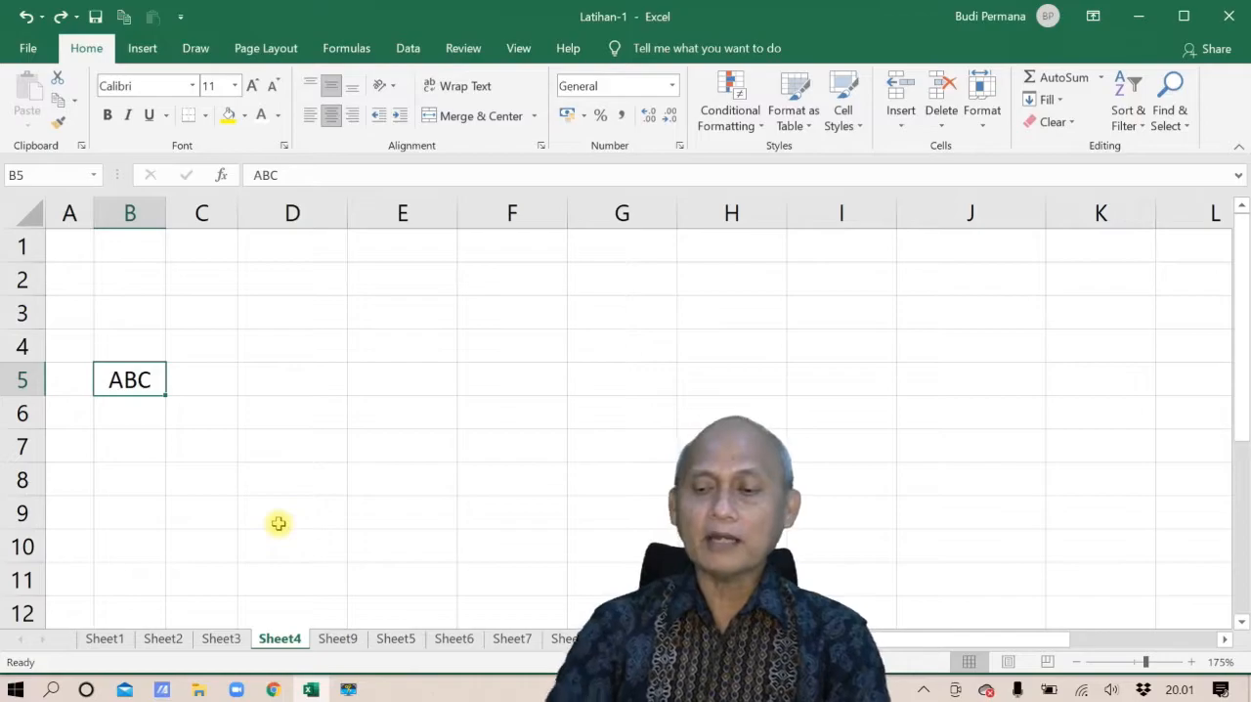
Clear the text in B5 and set the font color of C2:C3 to black
key(Delete)
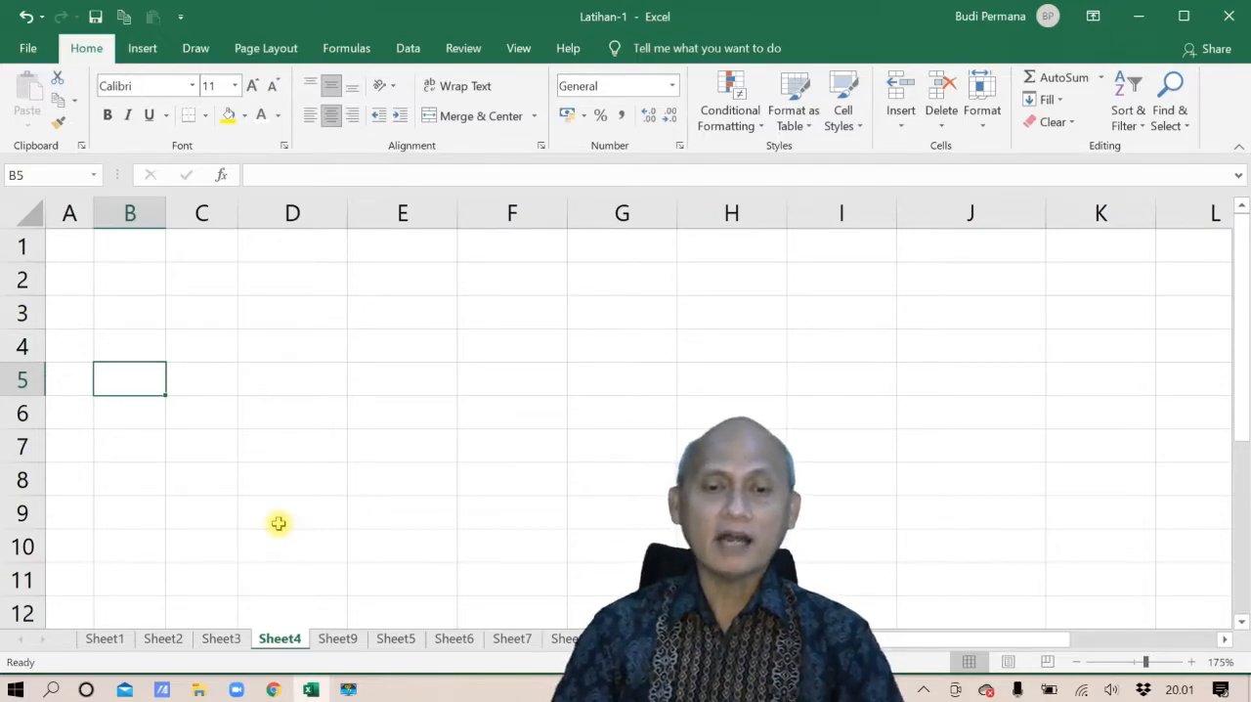
drag(204, 281, 209, 309)
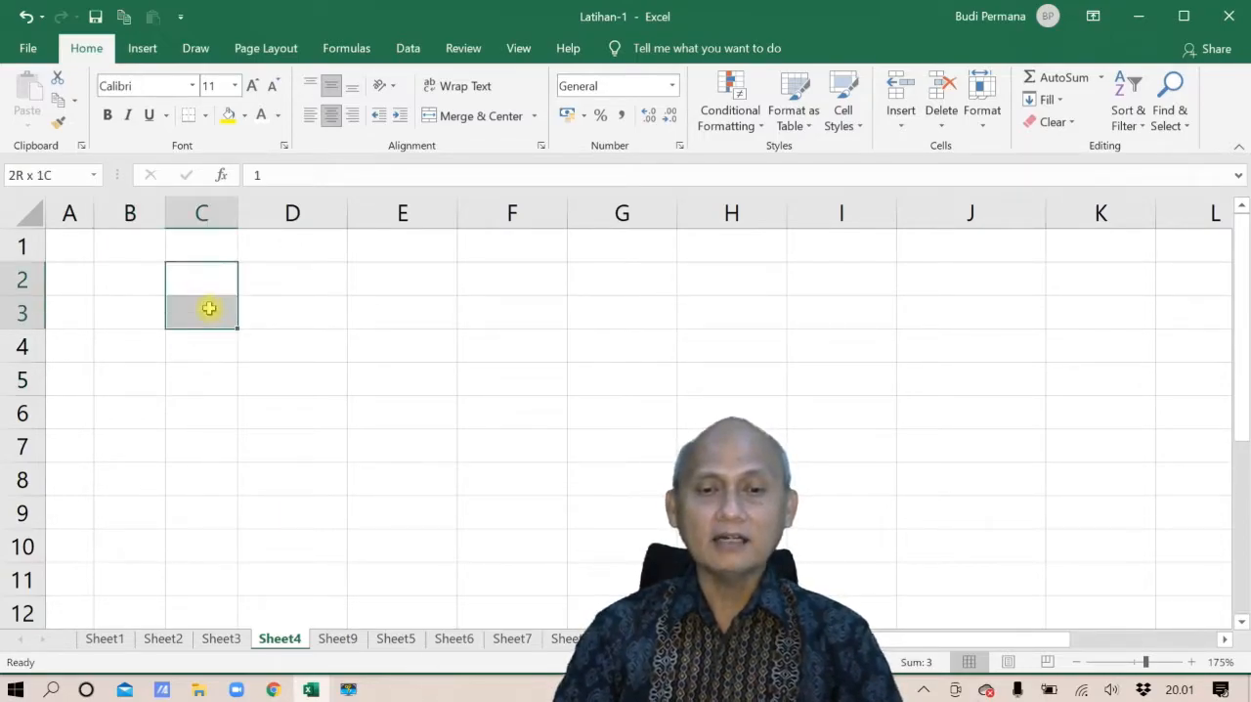
click(277, 115)
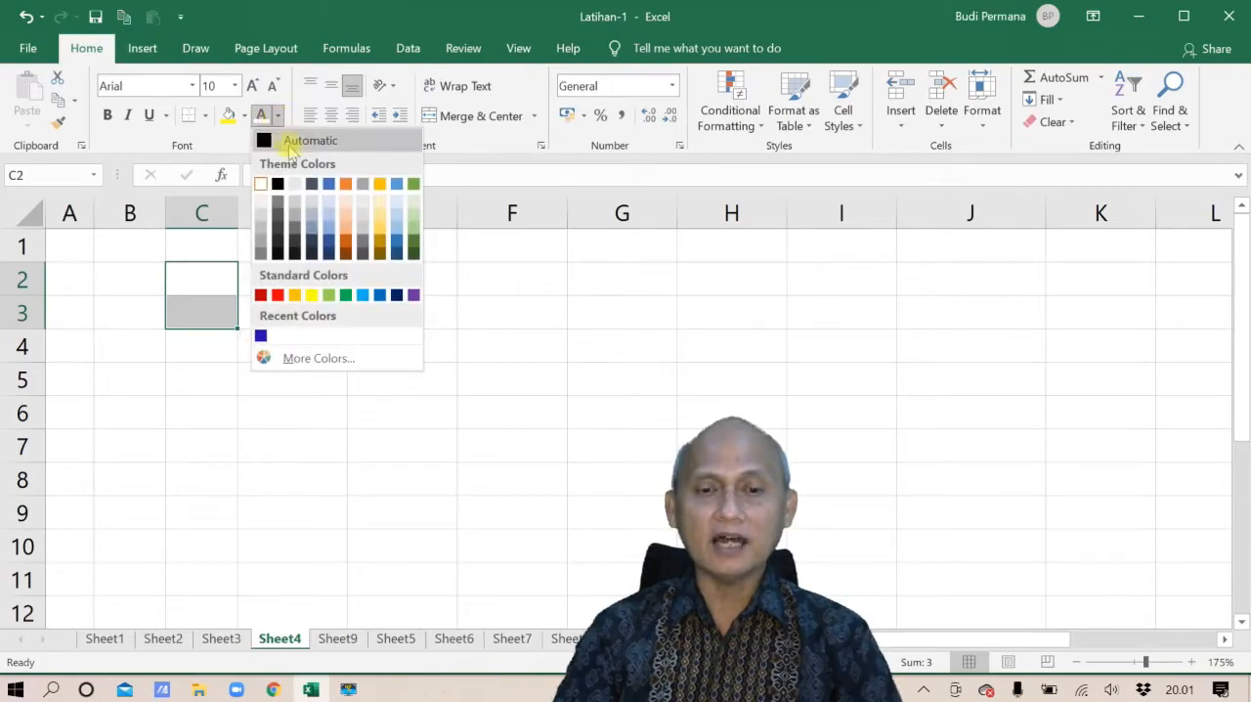
click(279, 185)
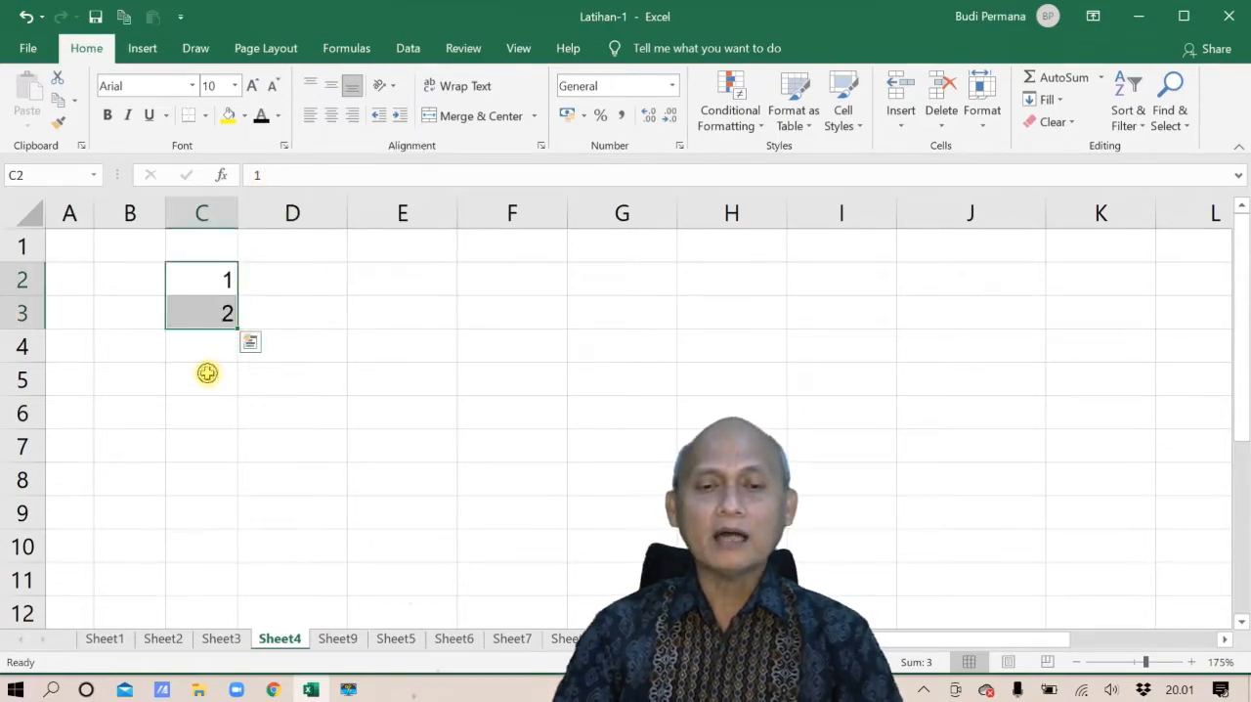
Extend the number series in C2:C3 down to C10 with the fill handle
click(207, 372)
click(215, 285)
click(215, 311)
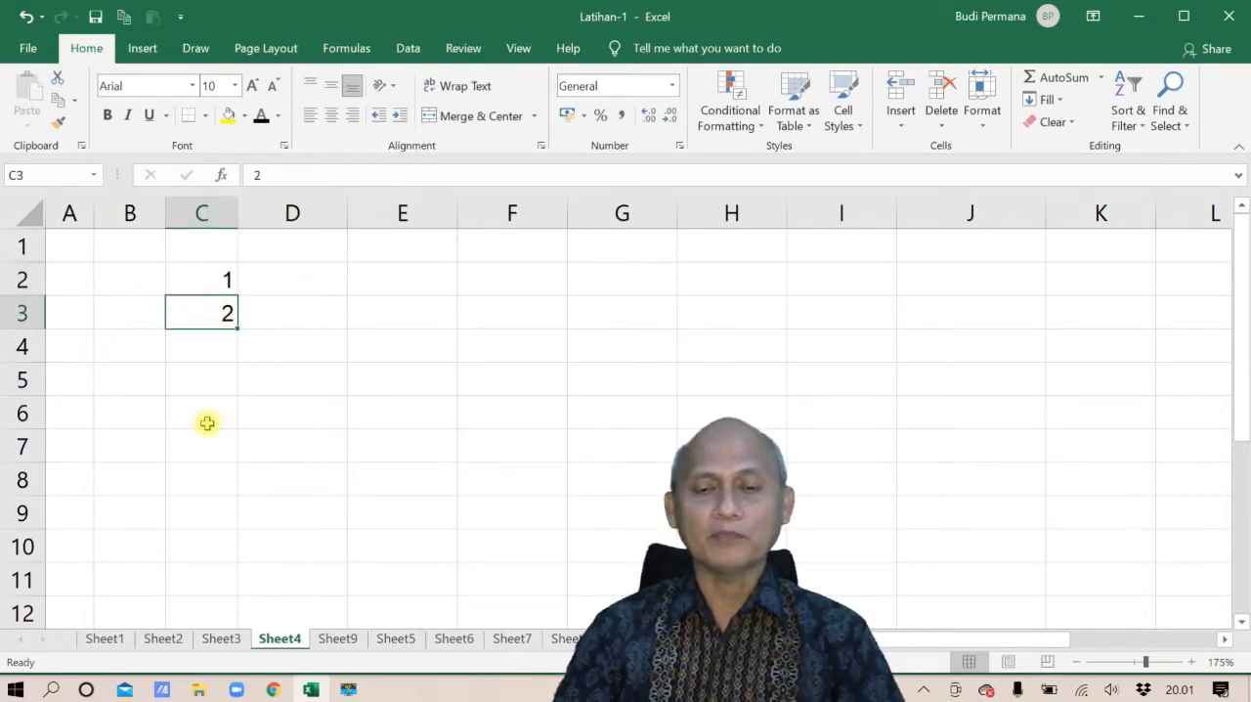
click(205, 280)
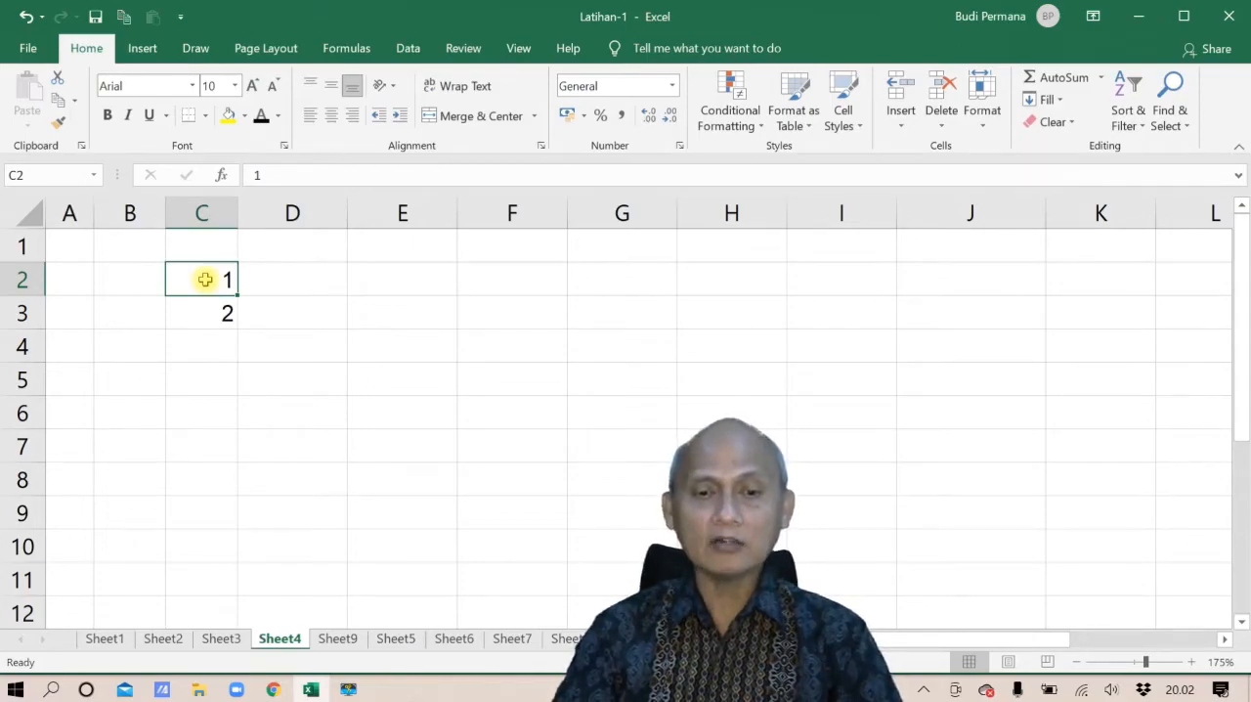
drag(204, 280, 207, 312)
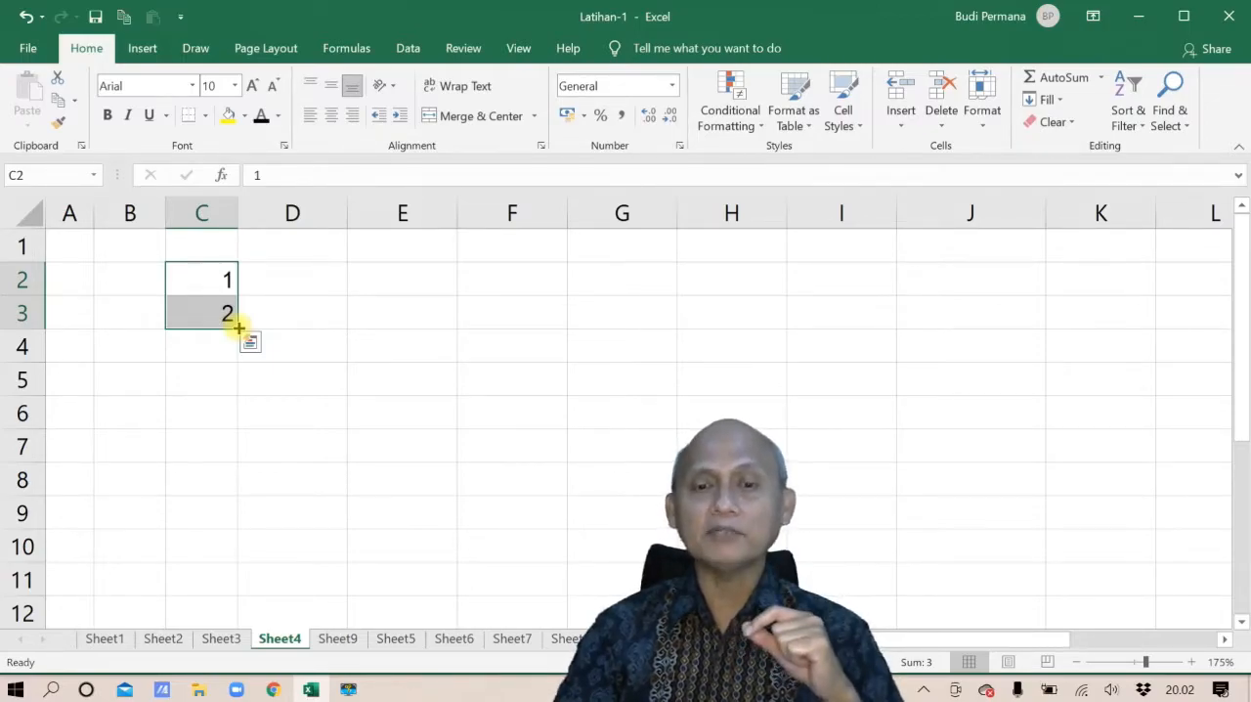
drag(238, 327, 237, 556)
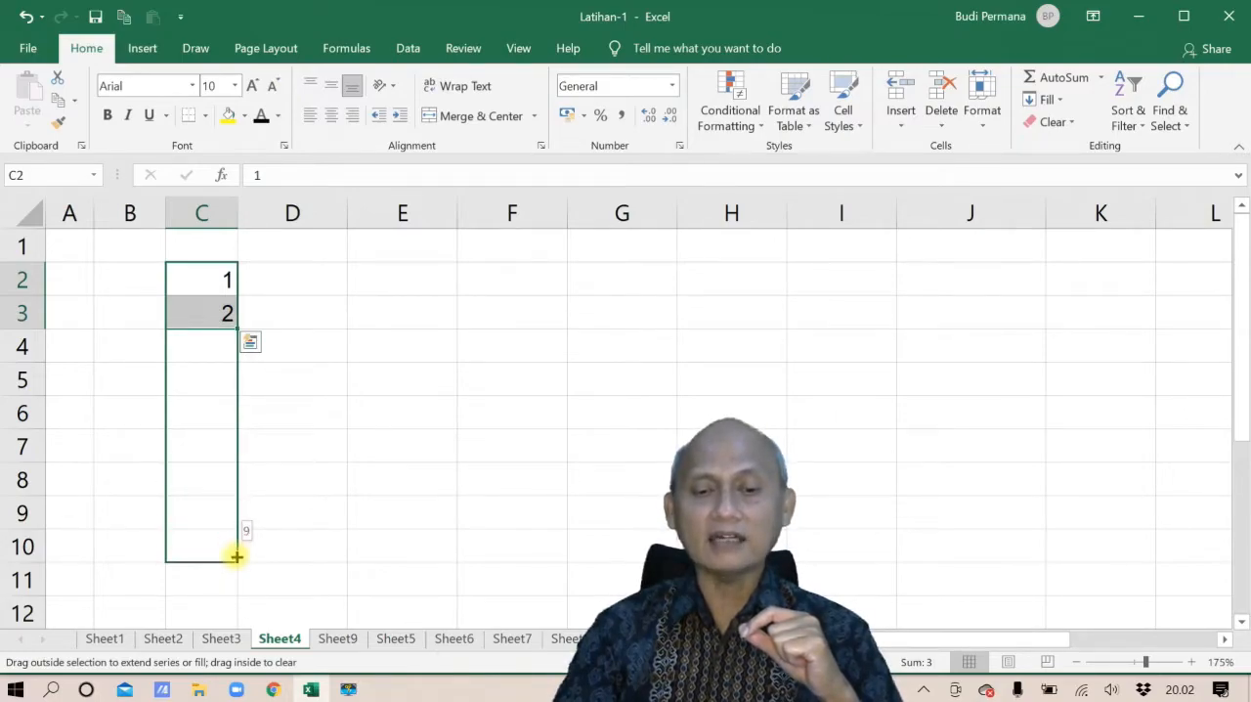
drag(237, 556, 236, 557)
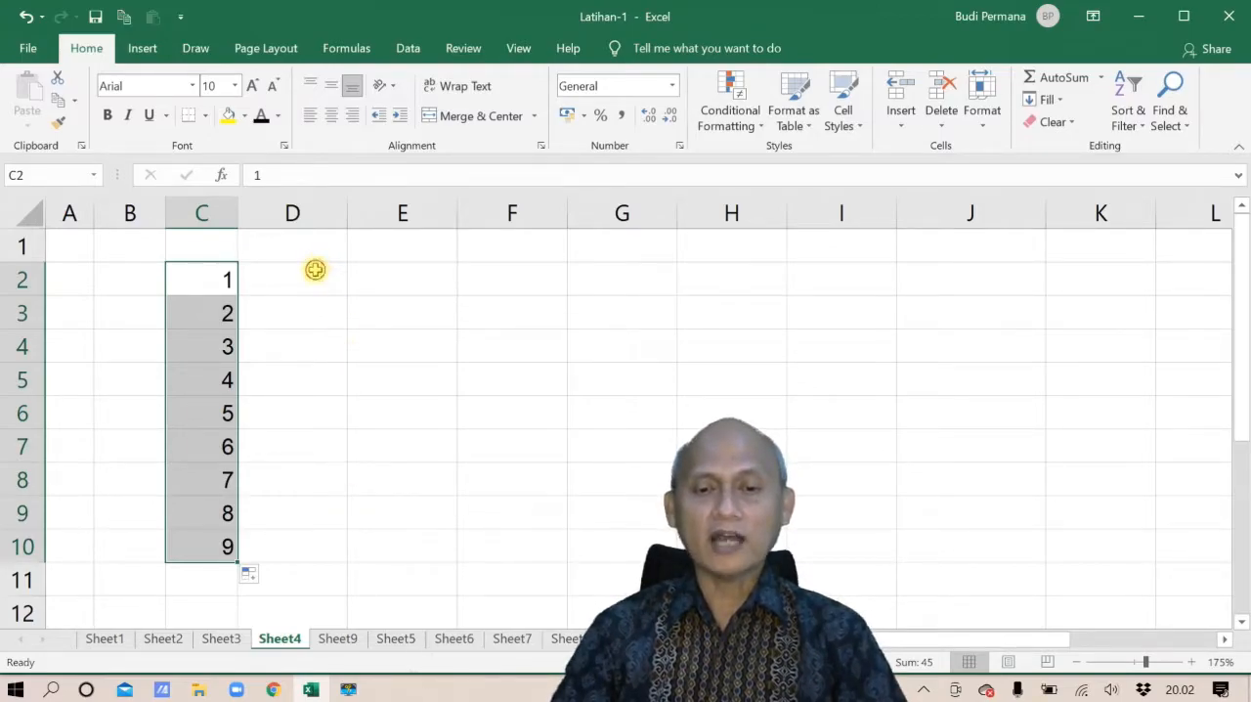
Set the font color of D2:D3 to black and fill their number series down to D10
drag(316, 267, 308, 305)
click(260, 116)
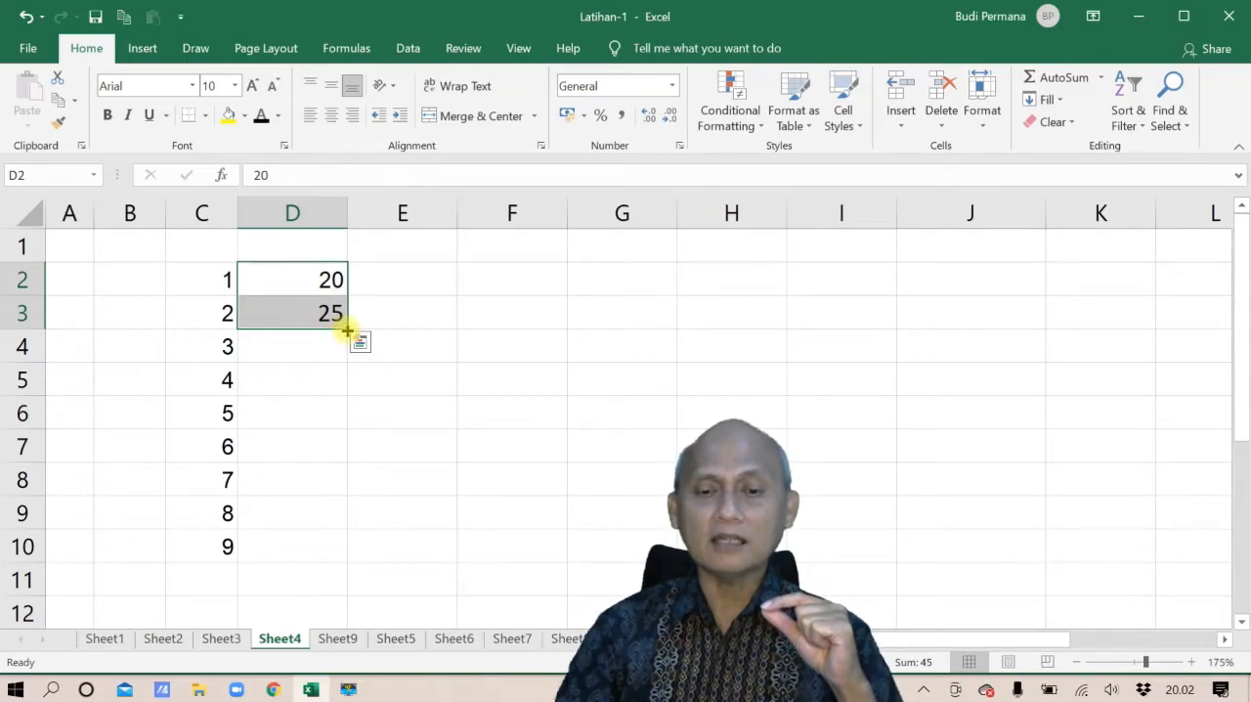
drag(347, 332, 350, 550)
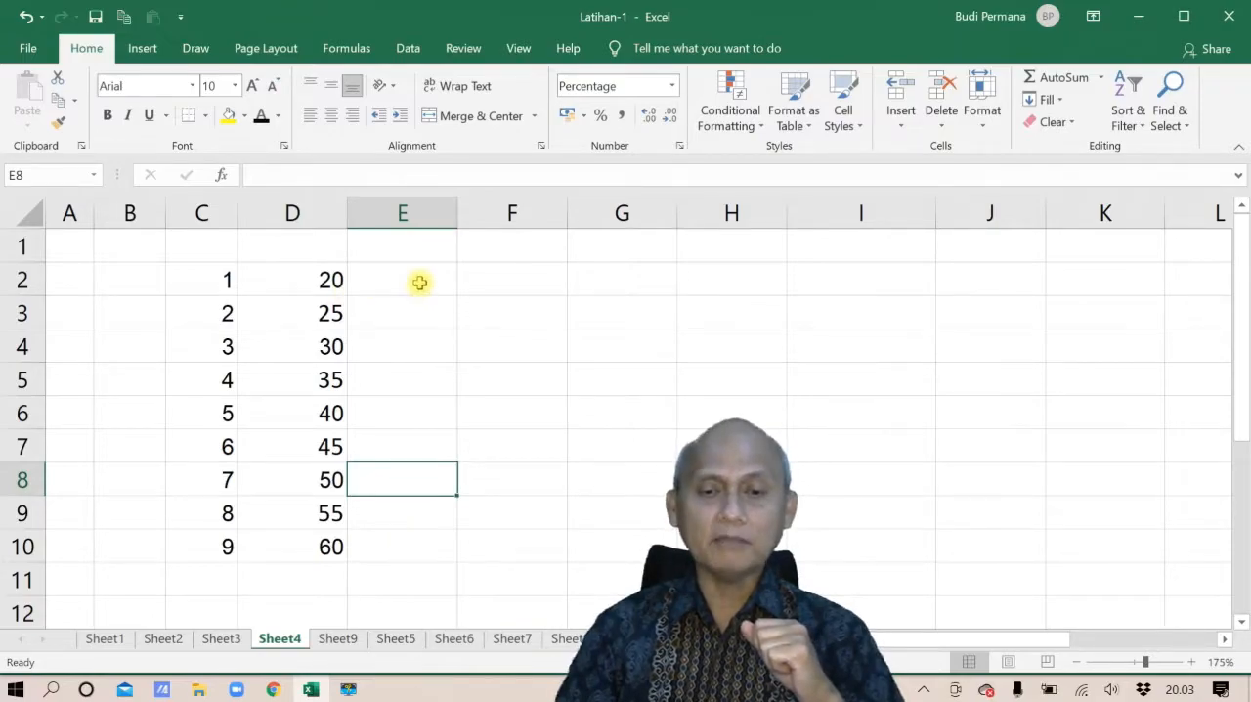
Set the font color of E2:E3 to black and fill their percentage series down to E10
drag(421, 279, 419, 307)
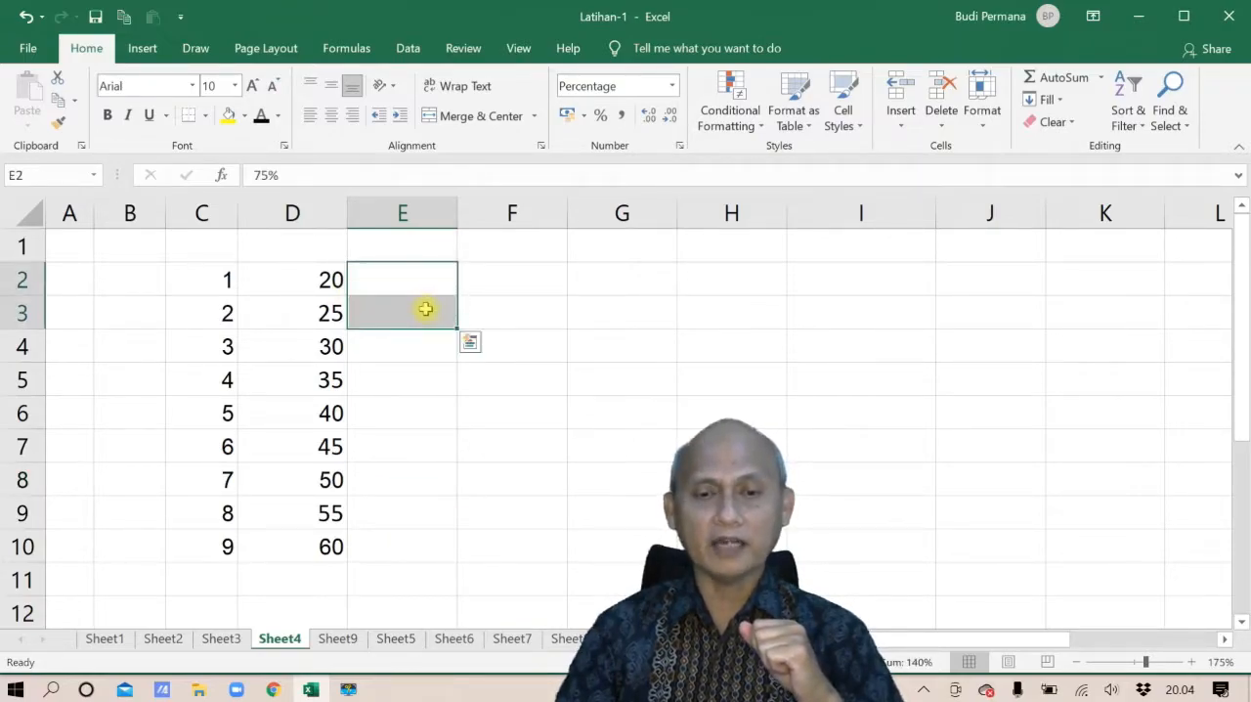
click(260, 114)
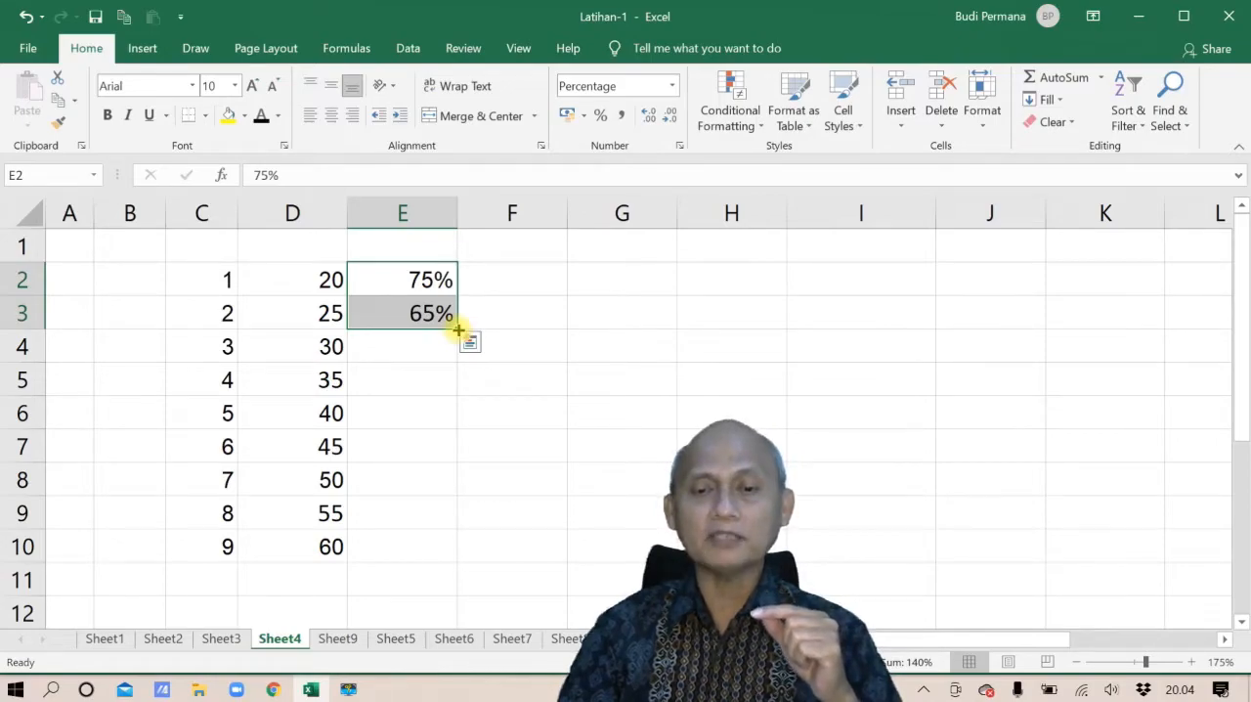
drag(458, 330, 447, 555)
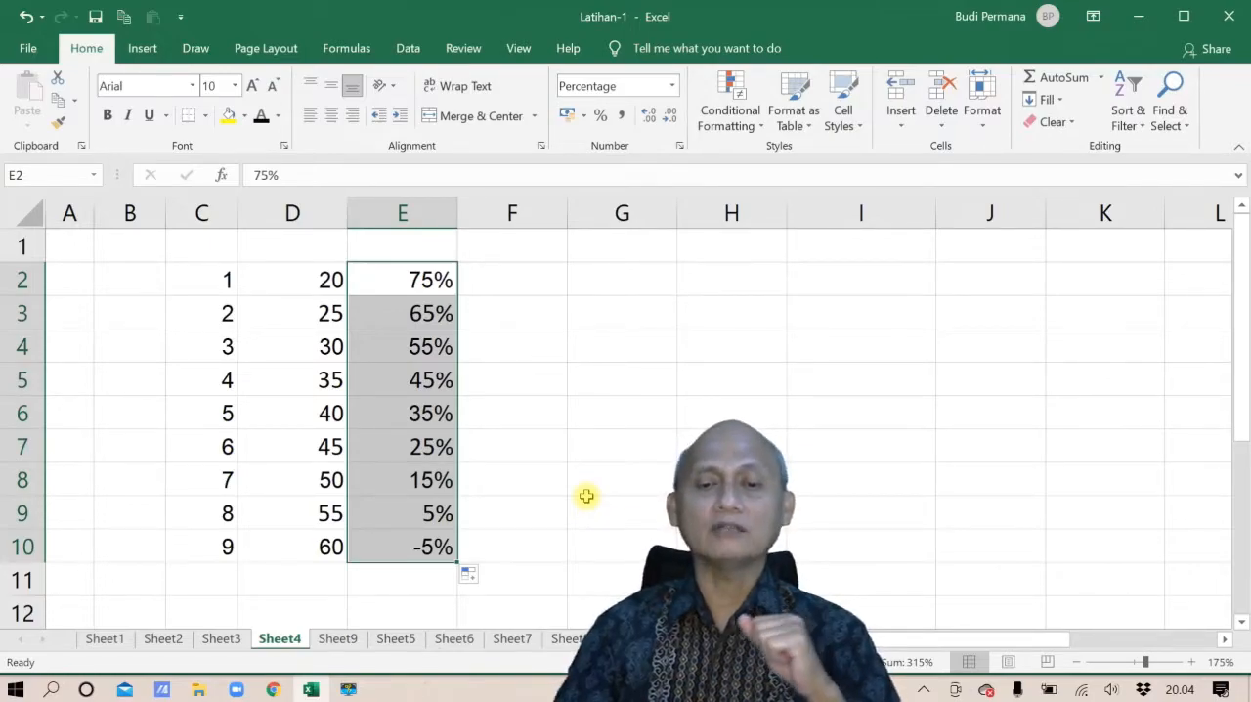
Set the font color of F2:F3 to black and fill the G-1, G-2 series down to F10
drag(530, 276, 528, 310)
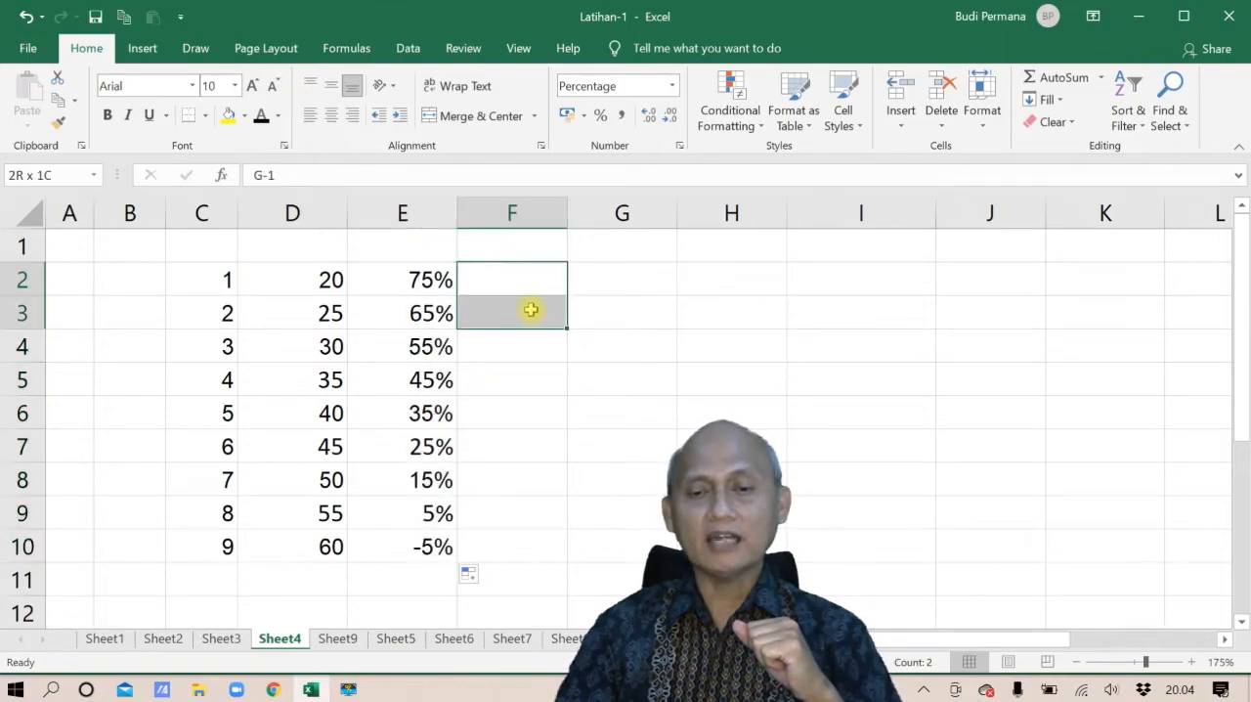
click(260, 116)
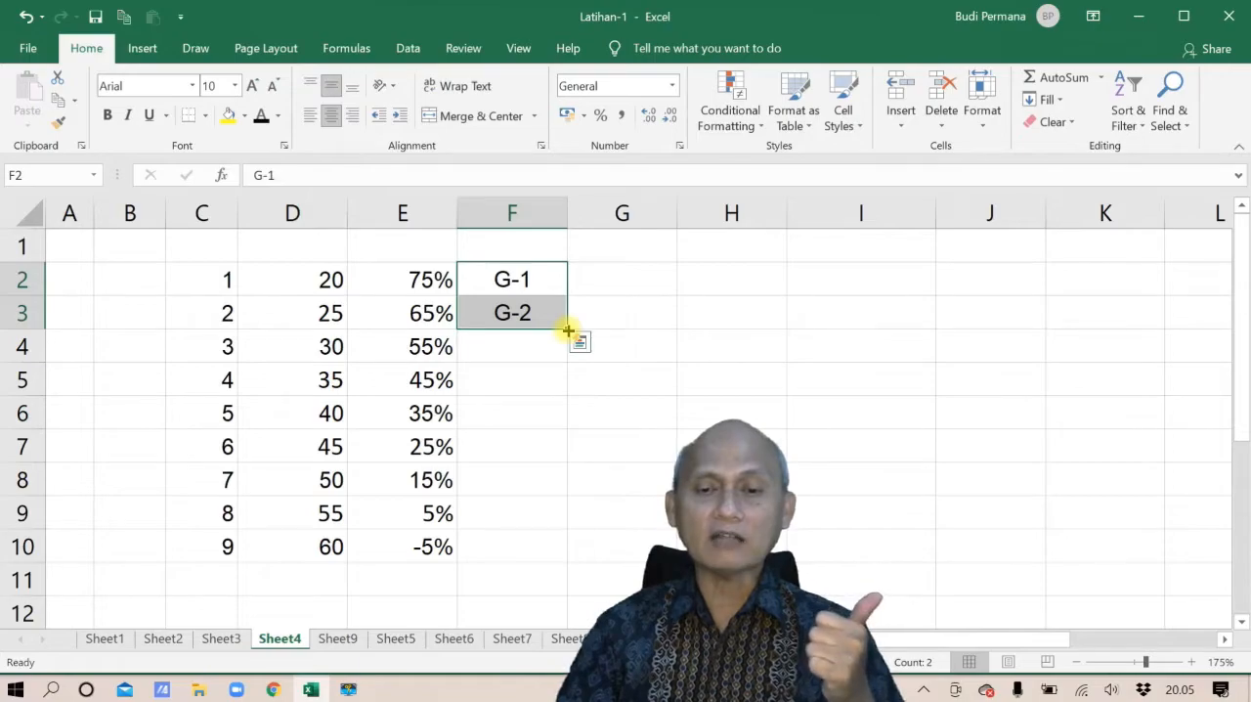
drag(568, 331, 557, 557)
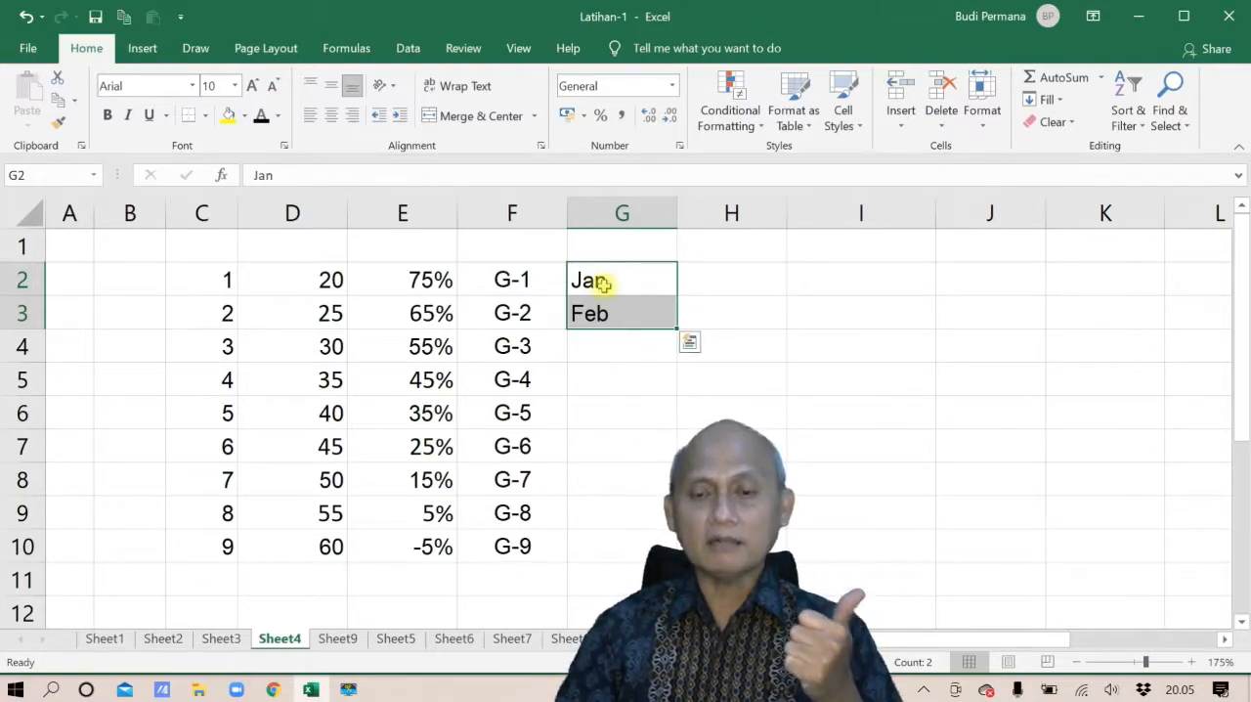
Make the text in H2:H3 black and fill the month series in G2:G3 and H2:H3 down to row 10
drag(680, 330, 660, 547)
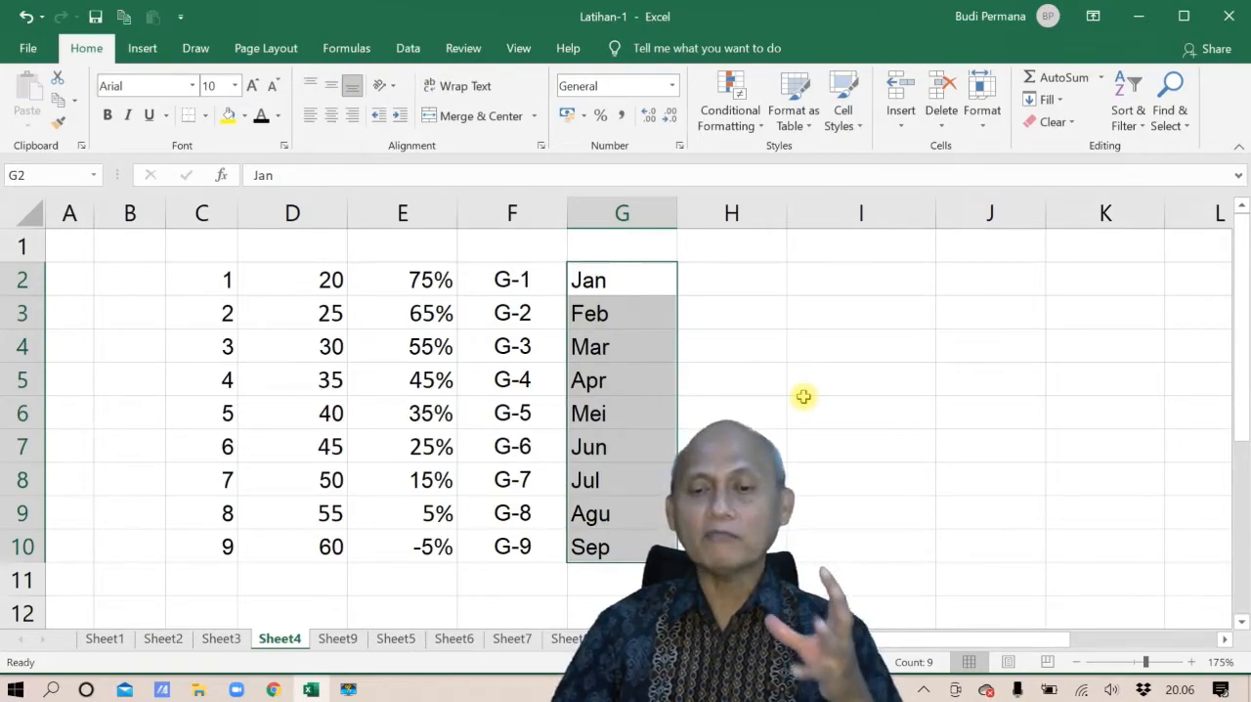
drag(732, 278, 740, 313)
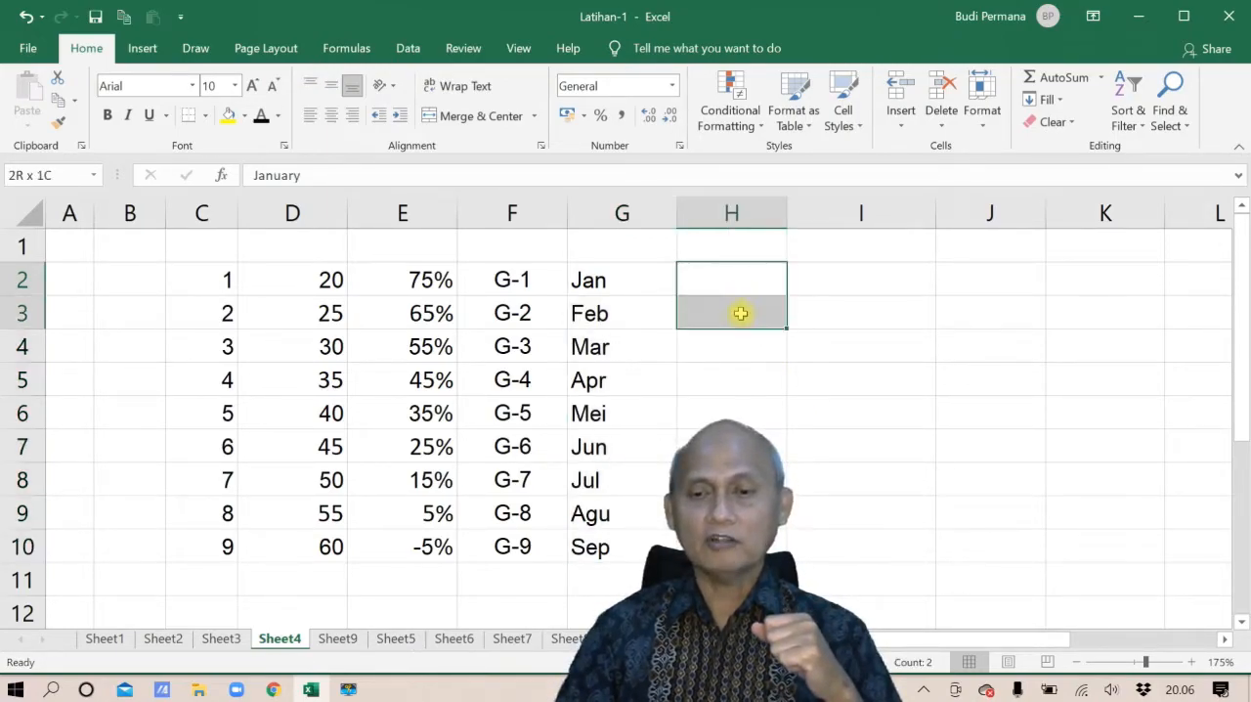
click(262, 116)
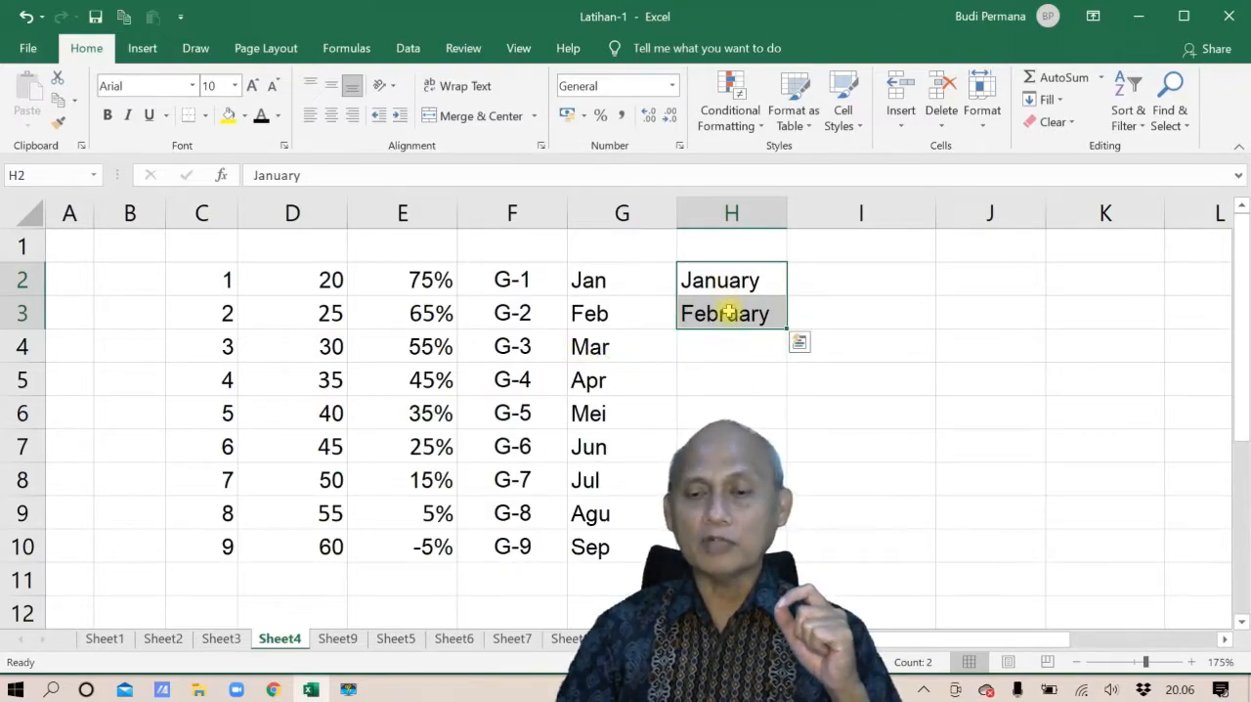
drag(787, 327, 774, 549)
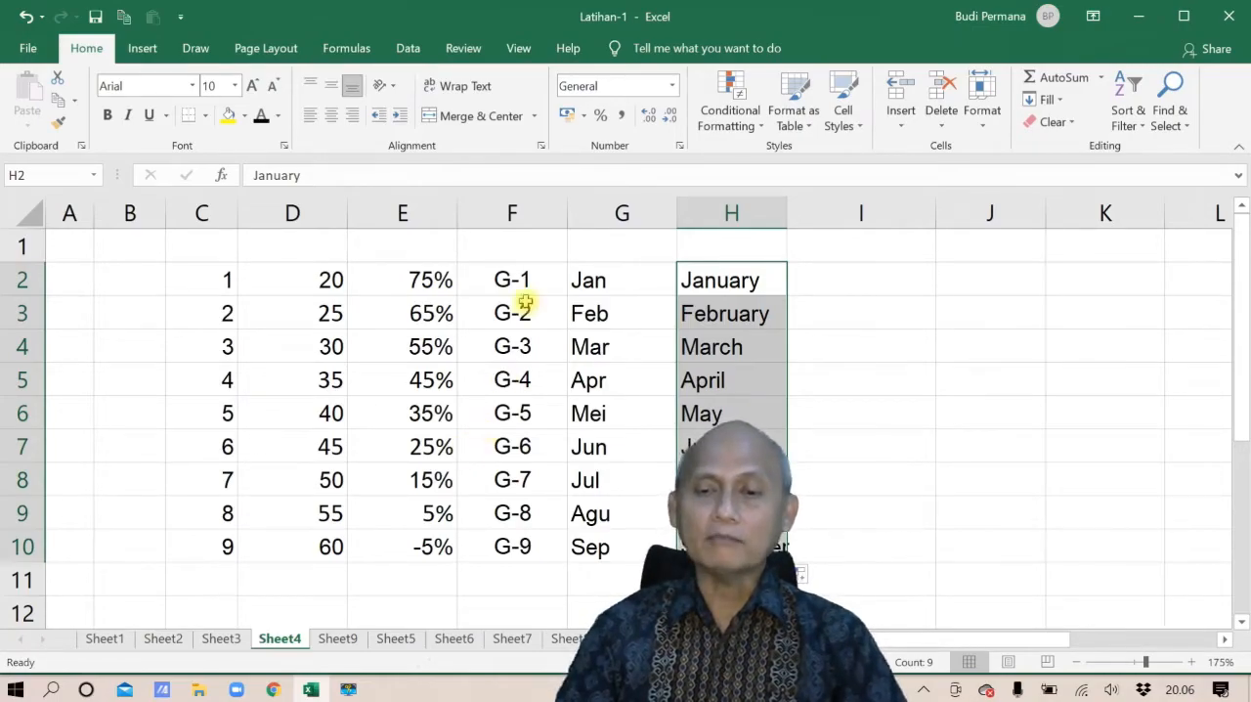
Set the font color of I2:I3 to black and fill their weekly date series down to I10
drag(824, 280, 831, 302)
key(ctrl+v)
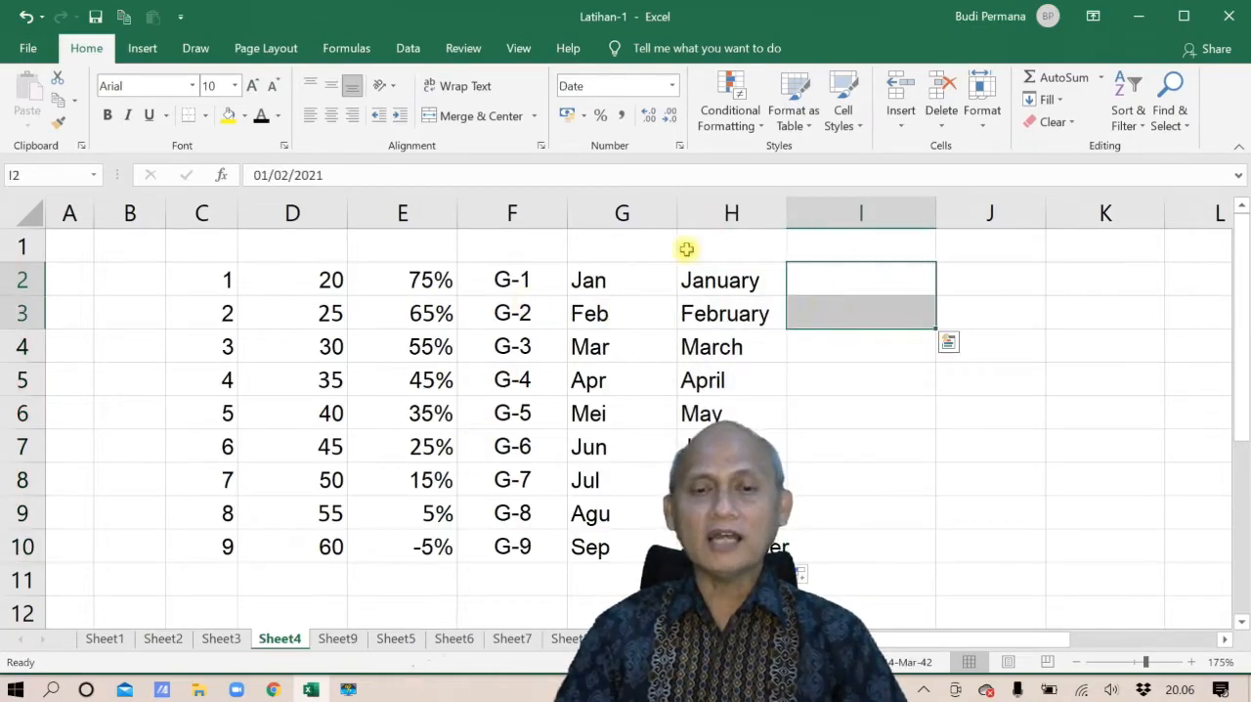
click(262, 115)
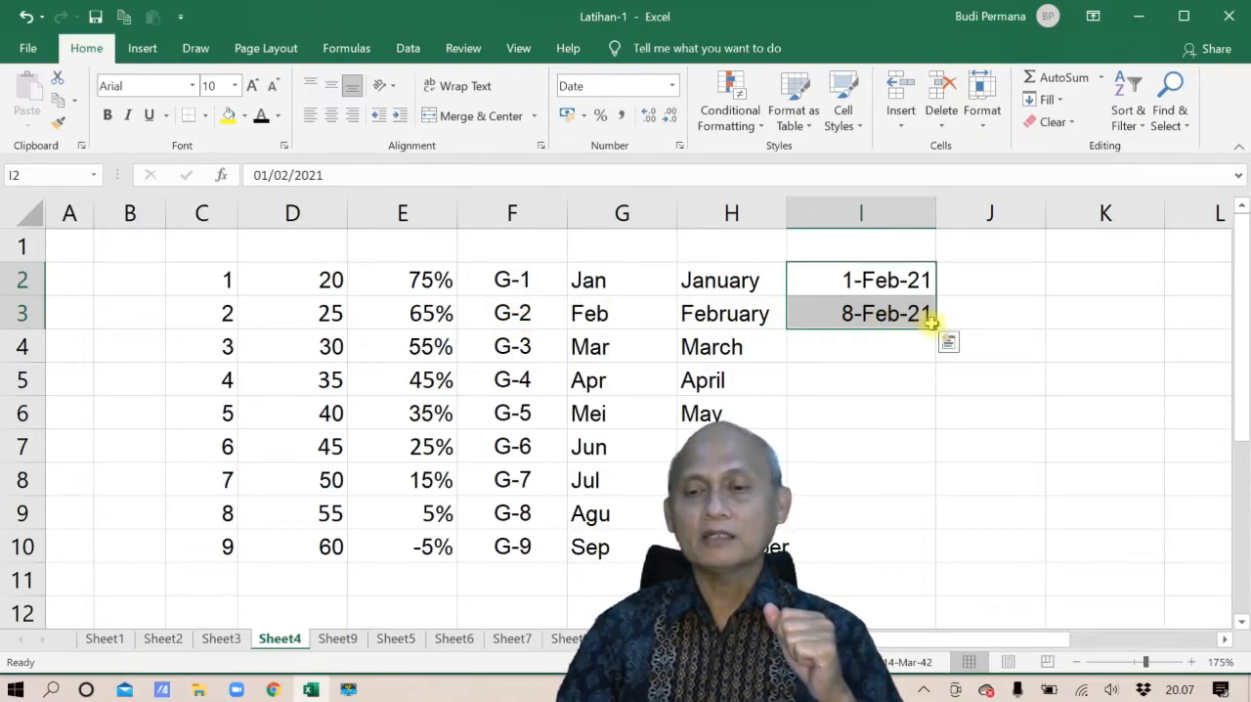
drag(937, 329, 913, 561)
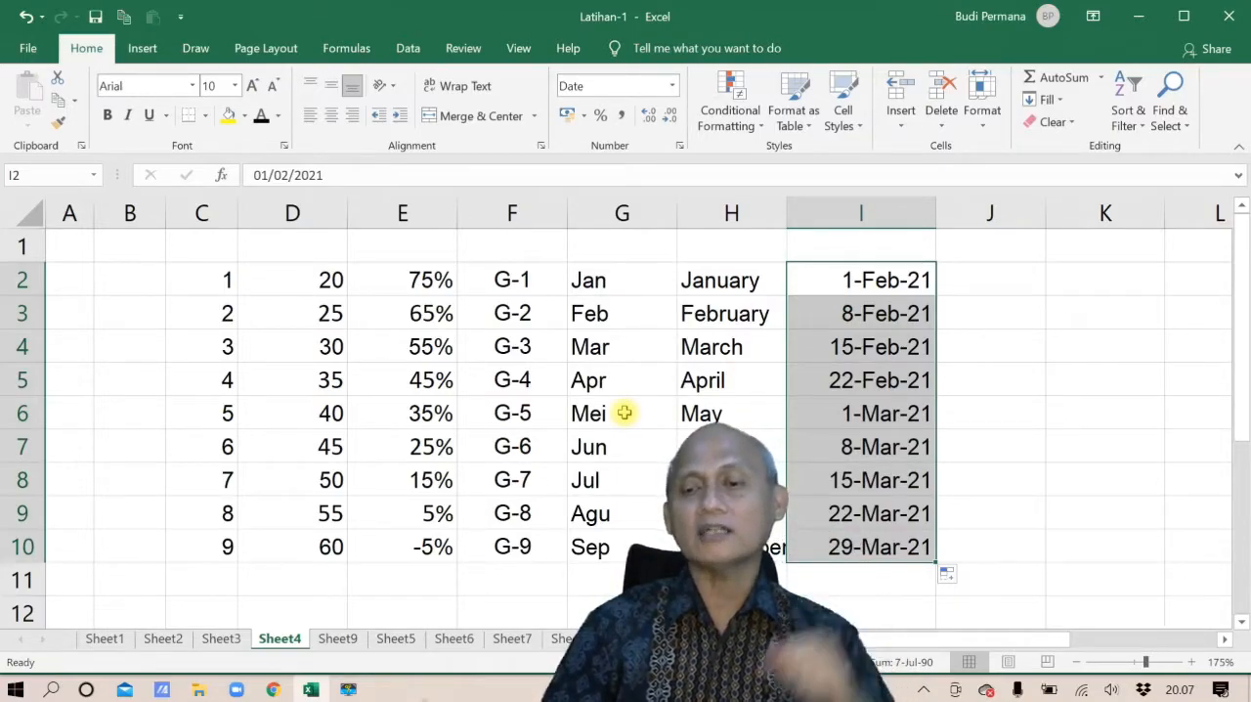
Set the font color of J2:J3 to black and fill the sun, mon weekday series down to J10
drag(991, 272, 991, 310)
click(260, 115)
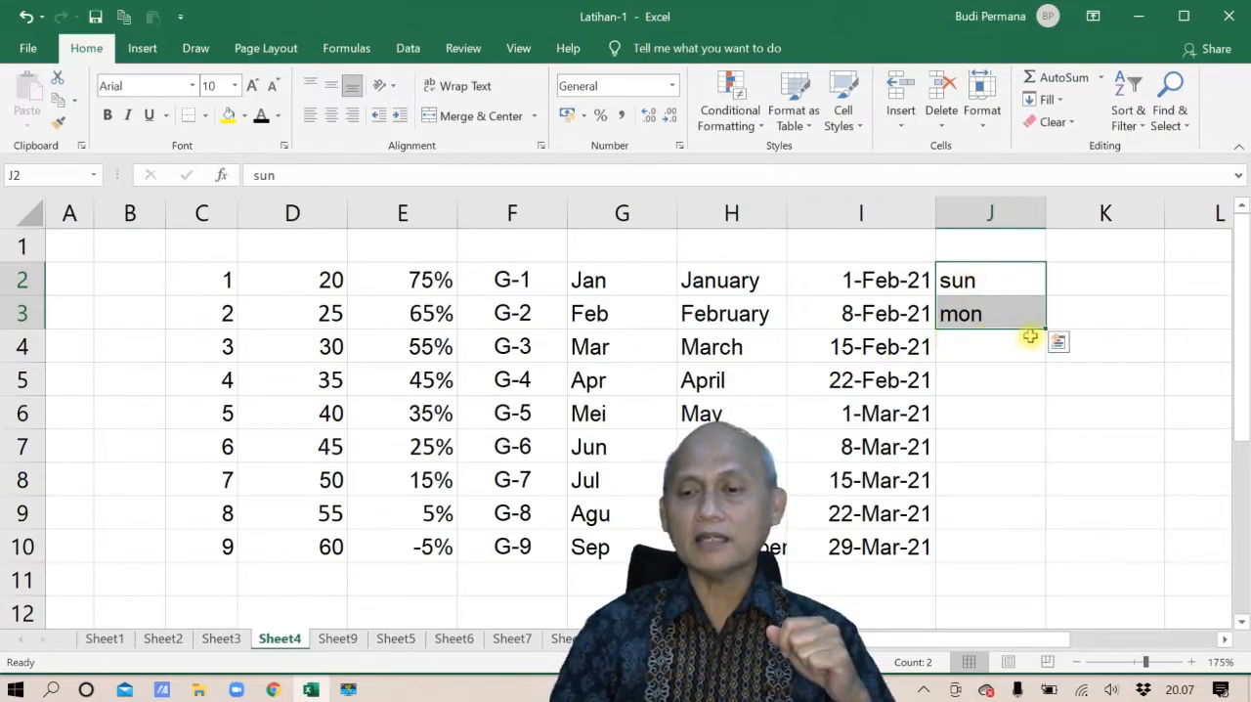
drag(1043, 331, 1031, 559)
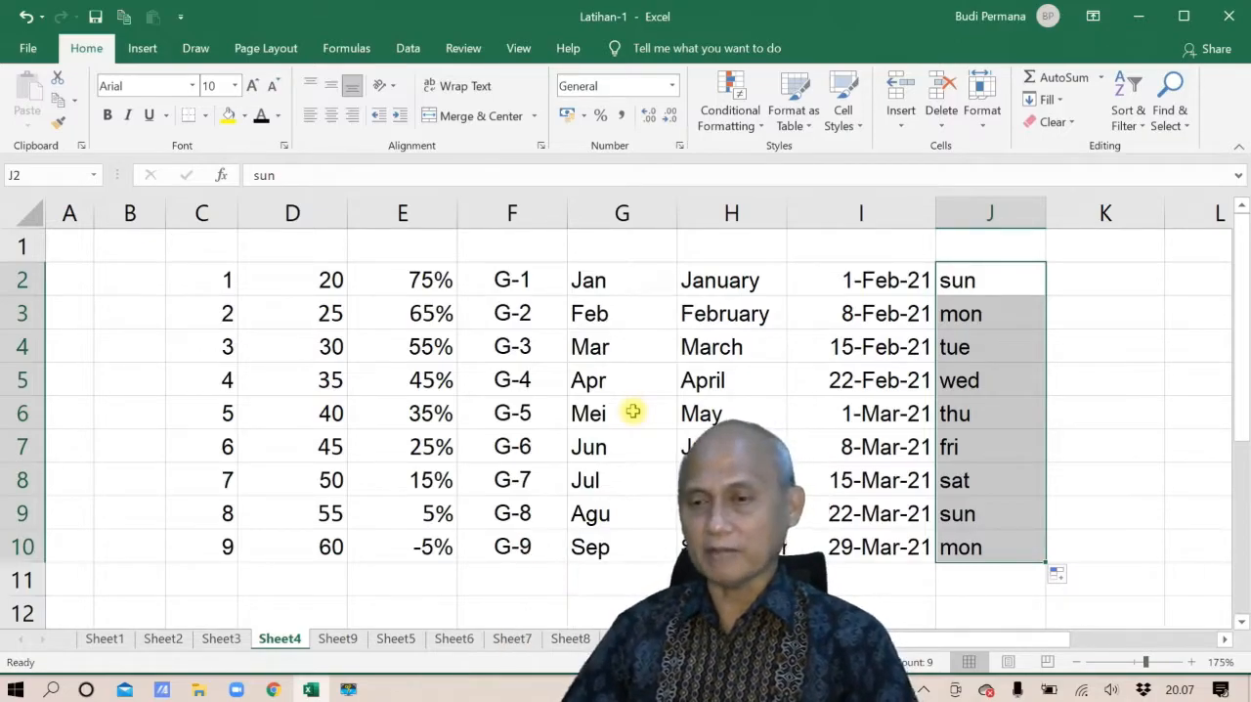
Replace the weekday in cell J2 with Senin
click(962, 278)
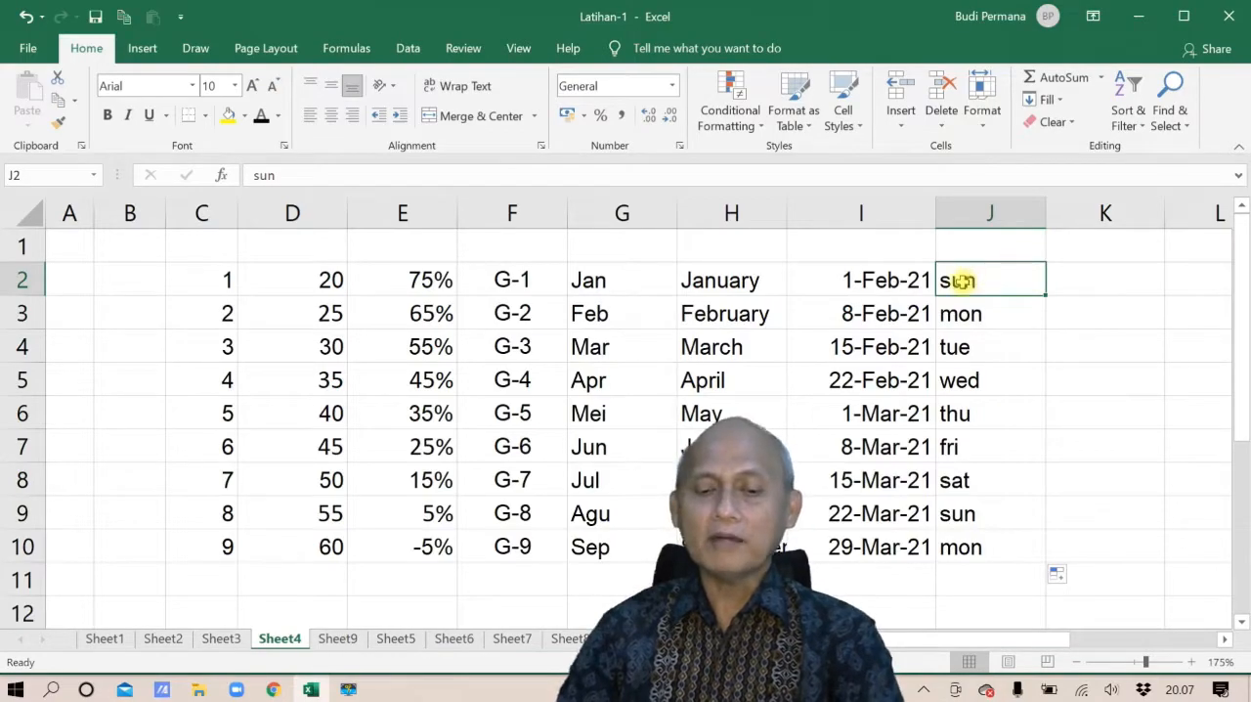
text(SEMIN)
key(BackSpace)
key(BackSpace)
key(BackSpace)
key(BackSpace)
text(e)
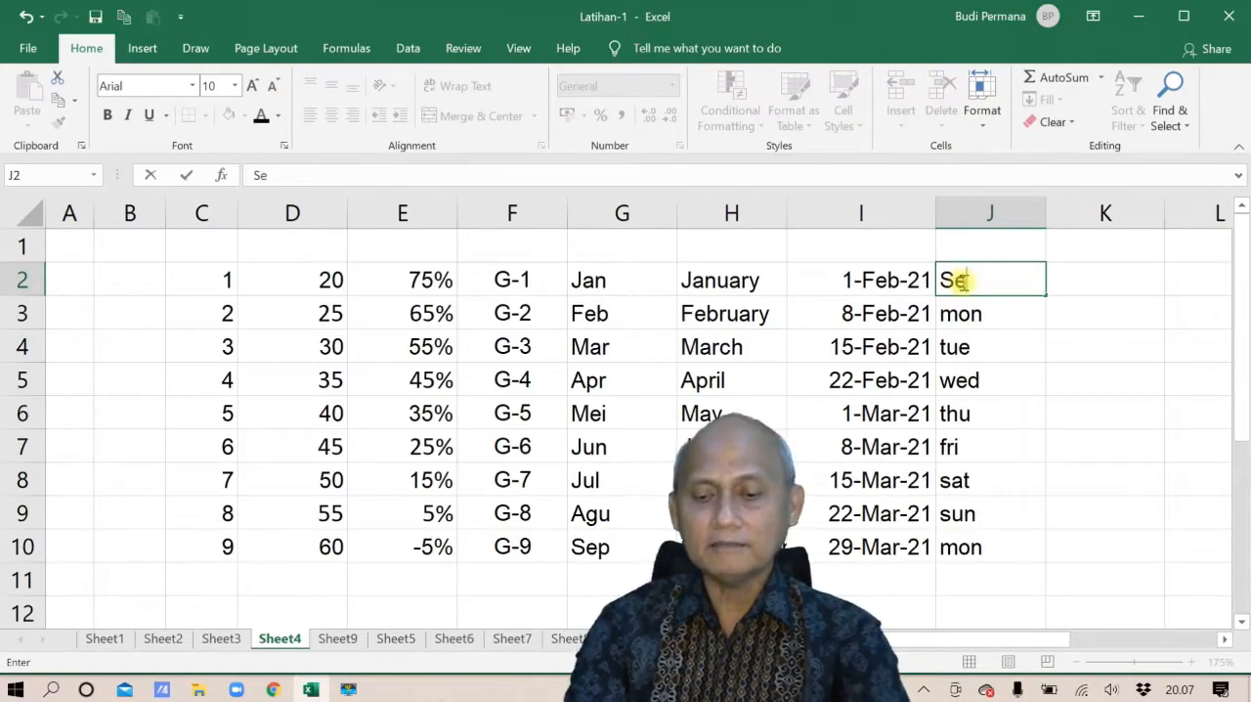
text(nin)
key(Return)
Enter Selasa in J3 and fill the Senin, Selasa weekday series from J2:J3 down to J10
text(S)
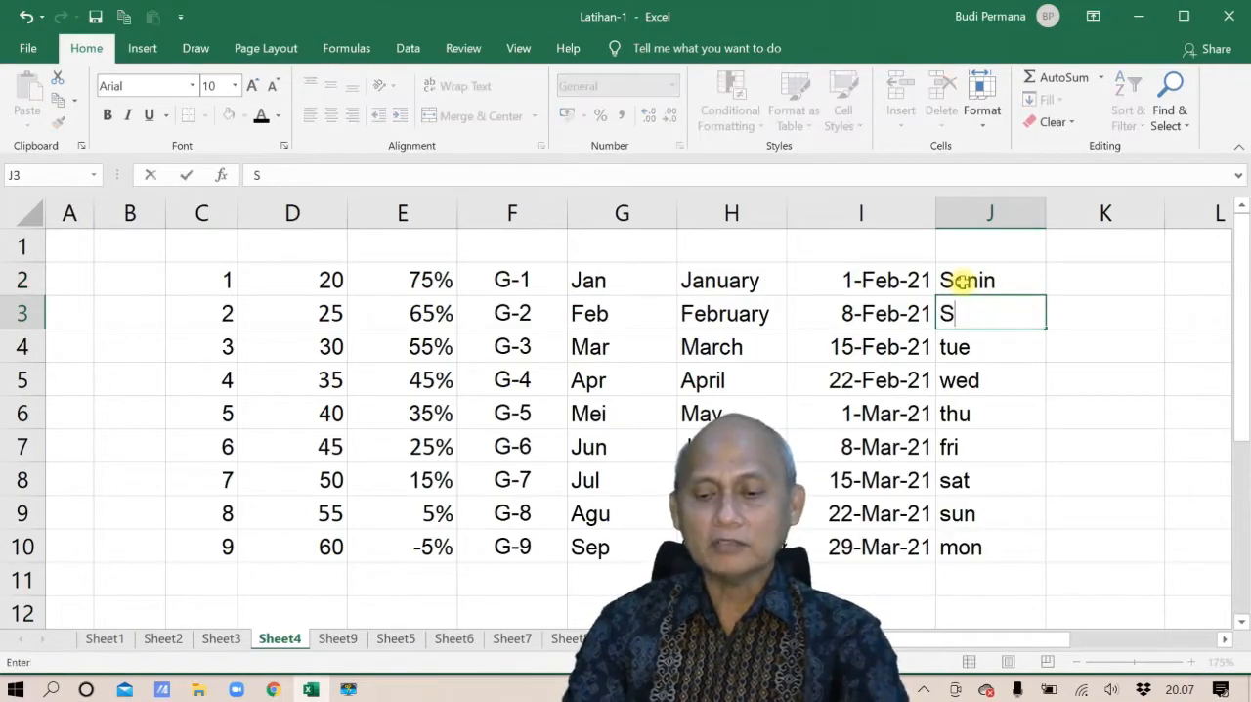
text(elasan)
key(Return)
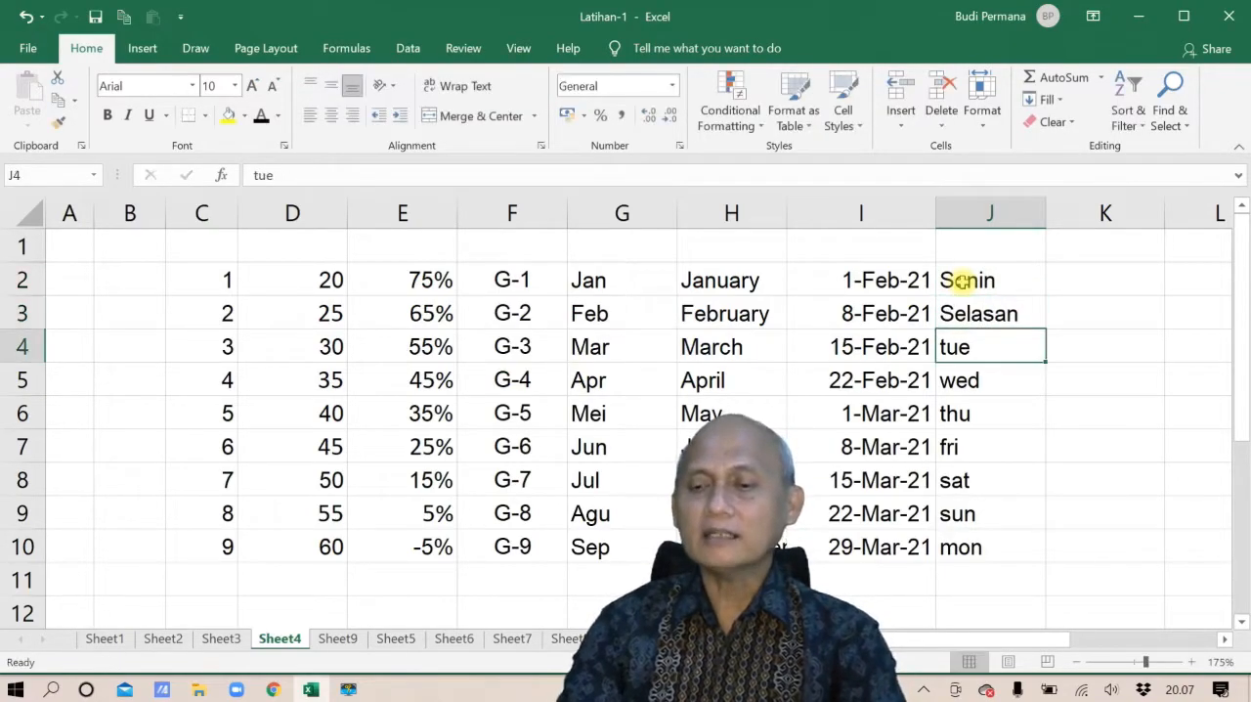
key(Up)
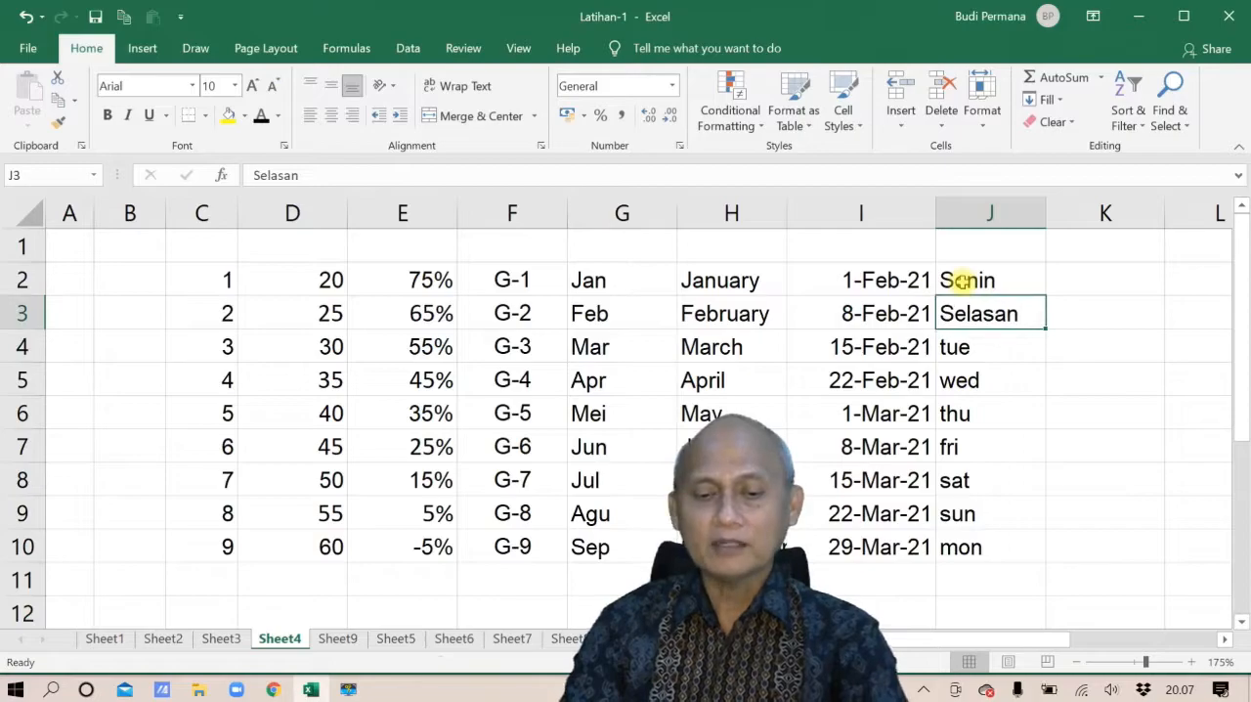
text(Selasa)
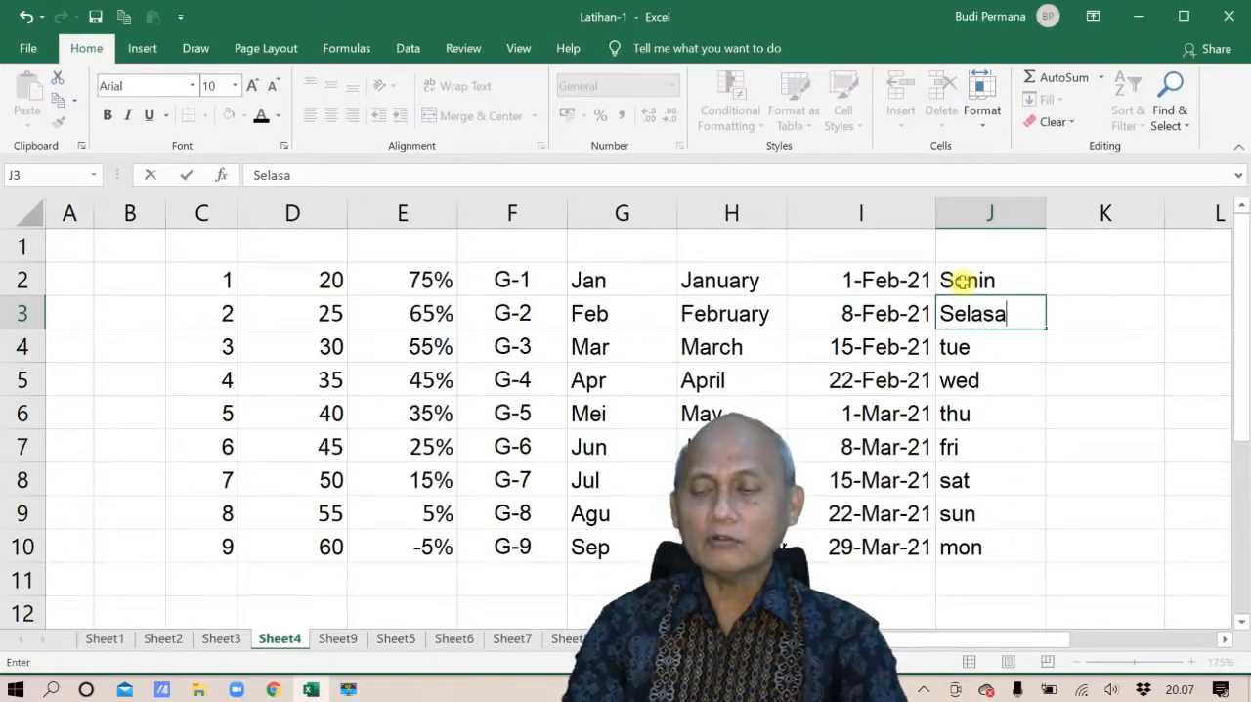
key(Return)
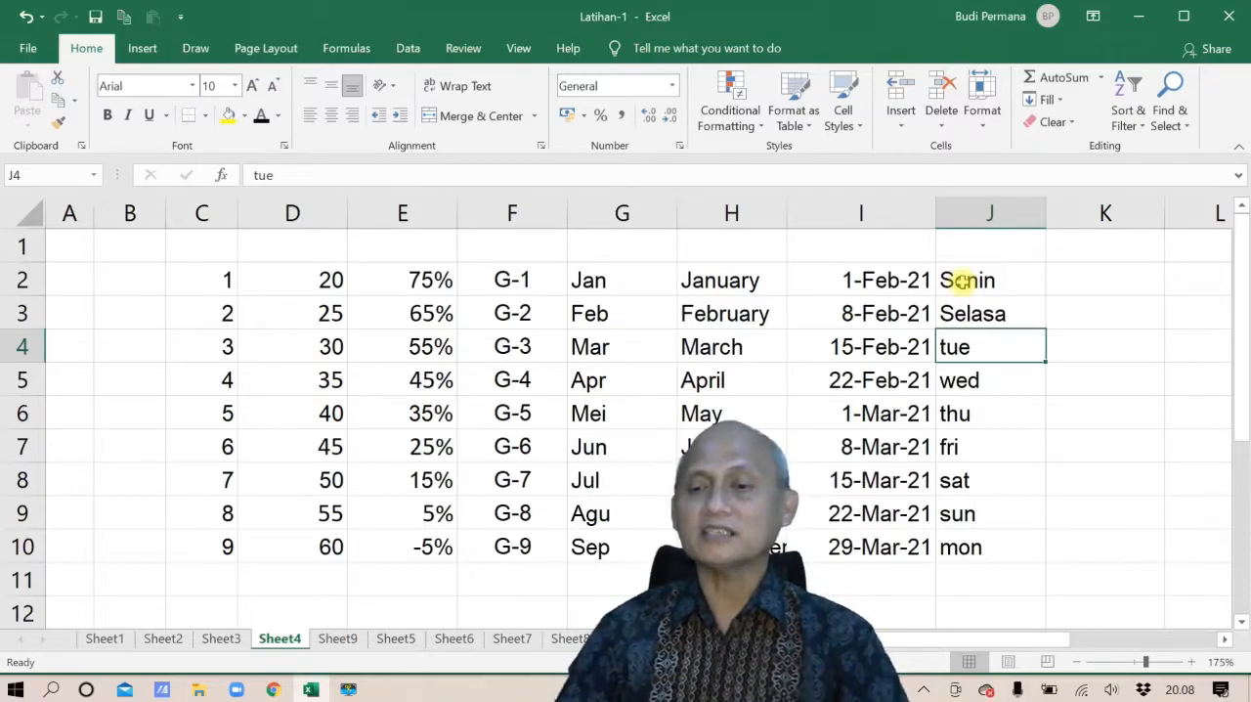
drag(963, 280, 992, 310)
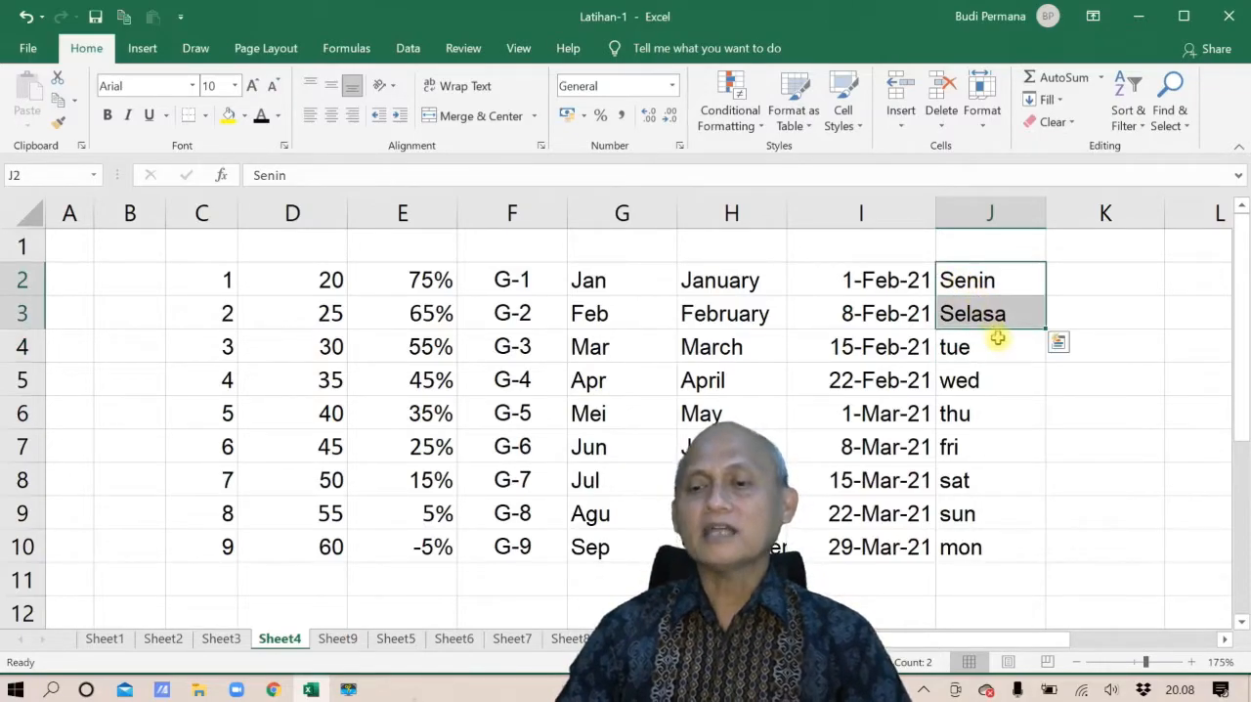
drag(1044, 330, 1030, 552)
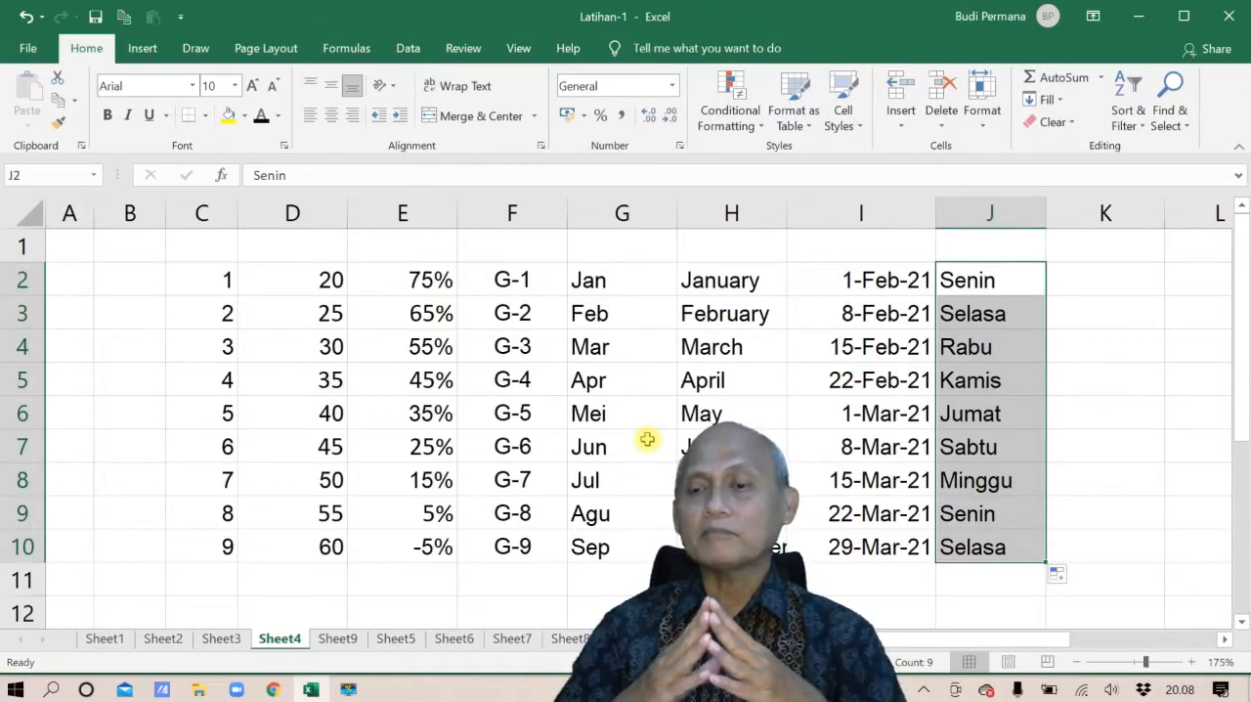
Set the font color of K2:K3 to black and fill the MONDAY, TUESDAY series down to K10
drag(923, 640, 976, 647)
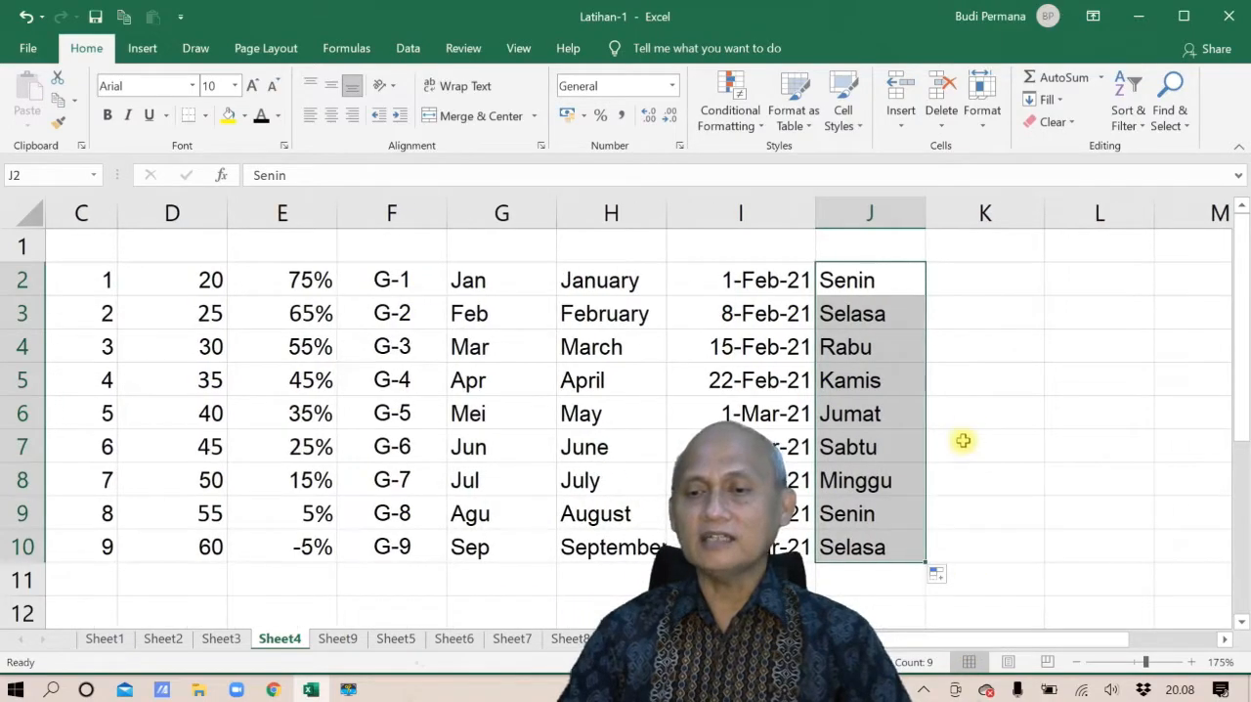
click(975, 280)
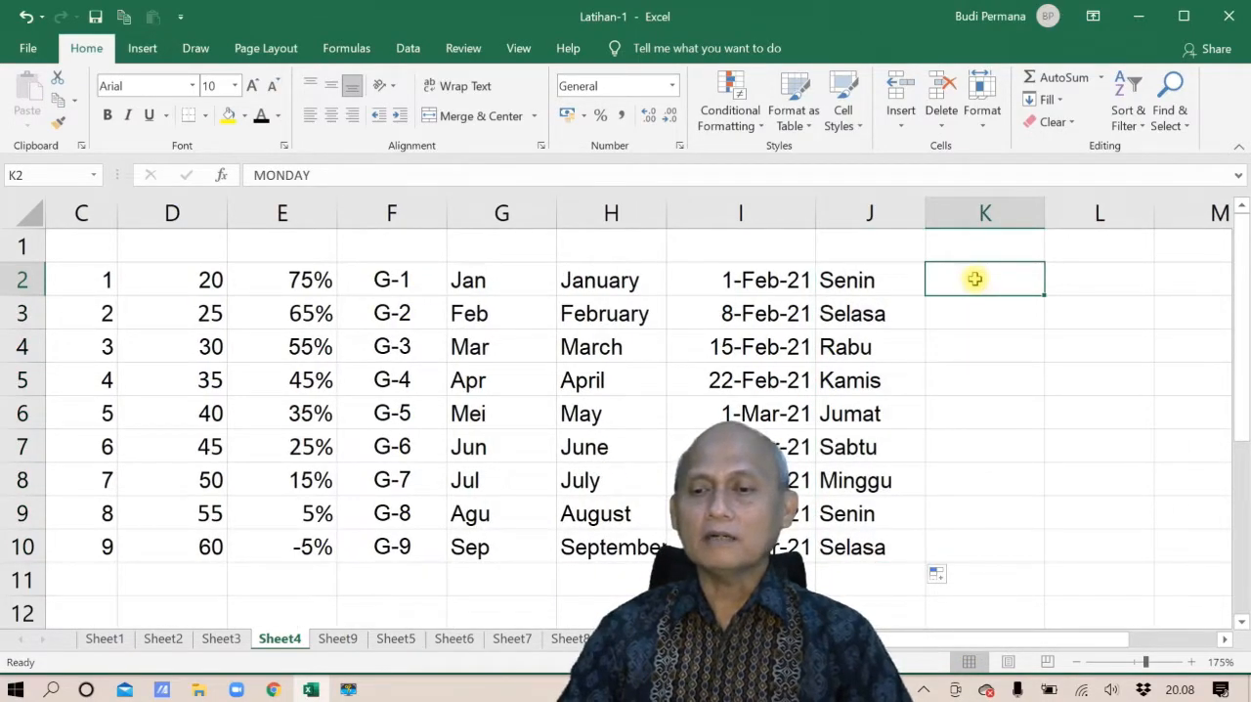
drag(974, 280, 979, 309)
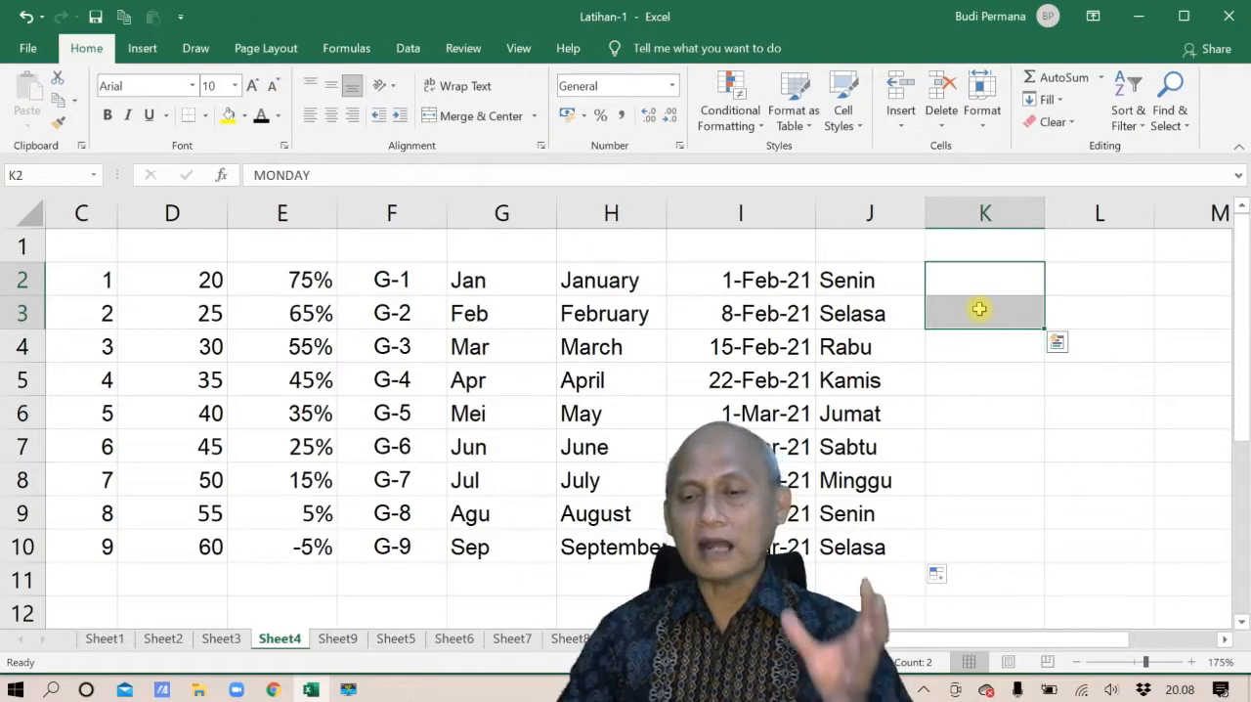
click(259, 115)
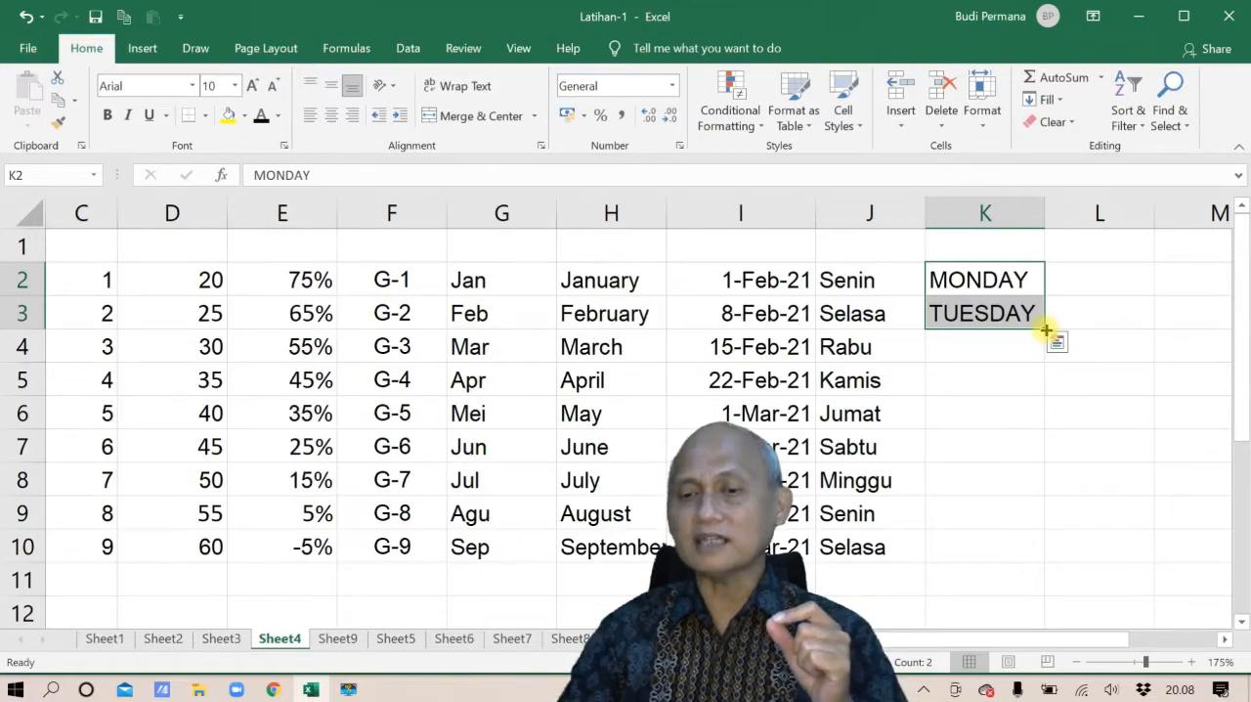
drag(1046, 329, 1046, 559)
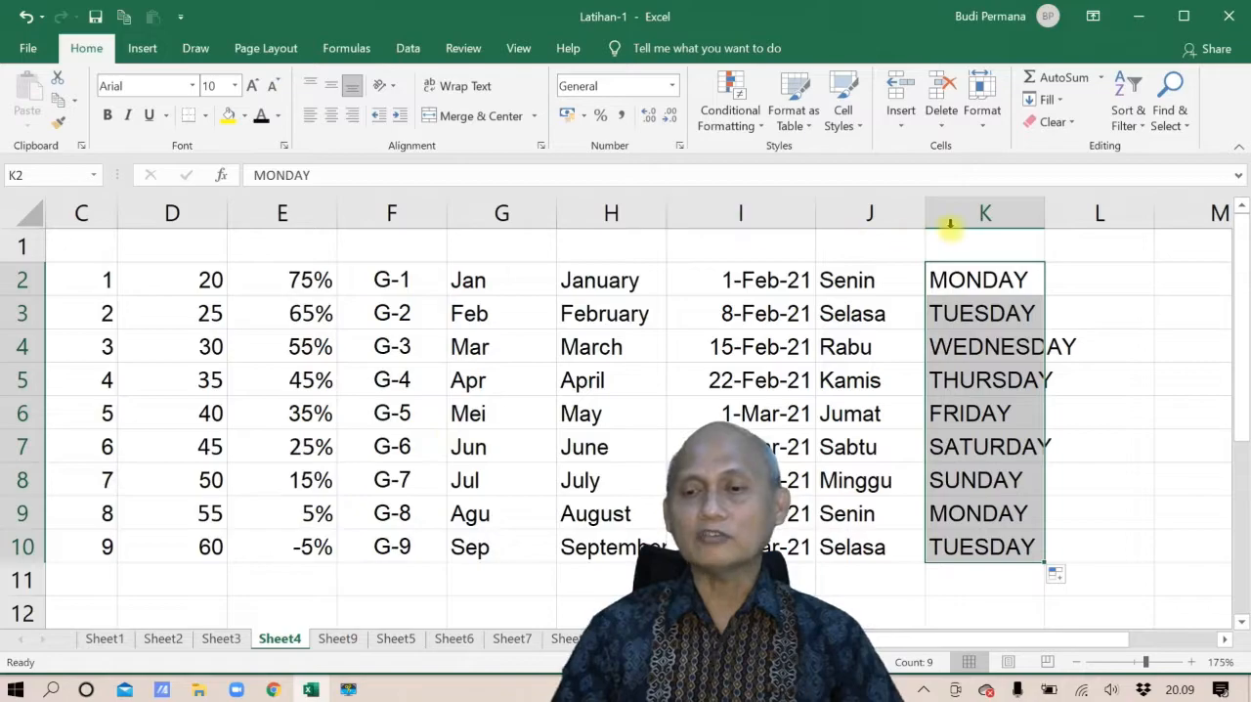
Autofit the width of column K to its weekday names
double_click(1044, 221)
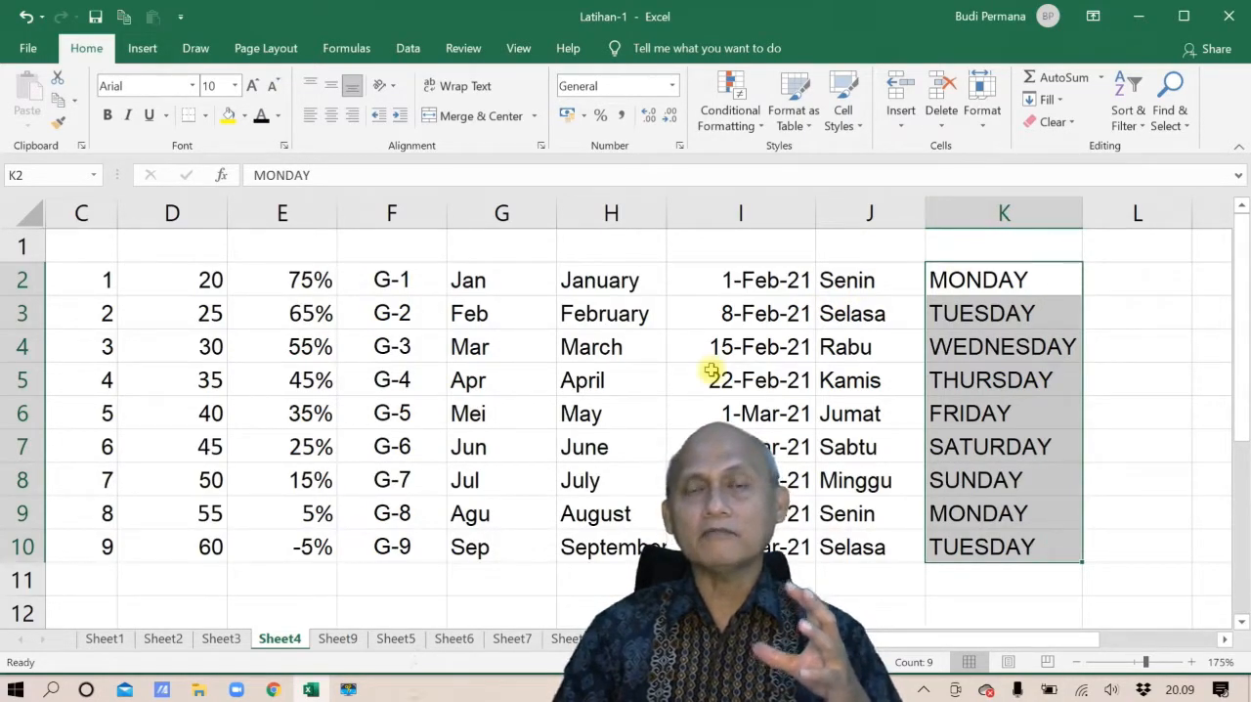
click(1139, 286)
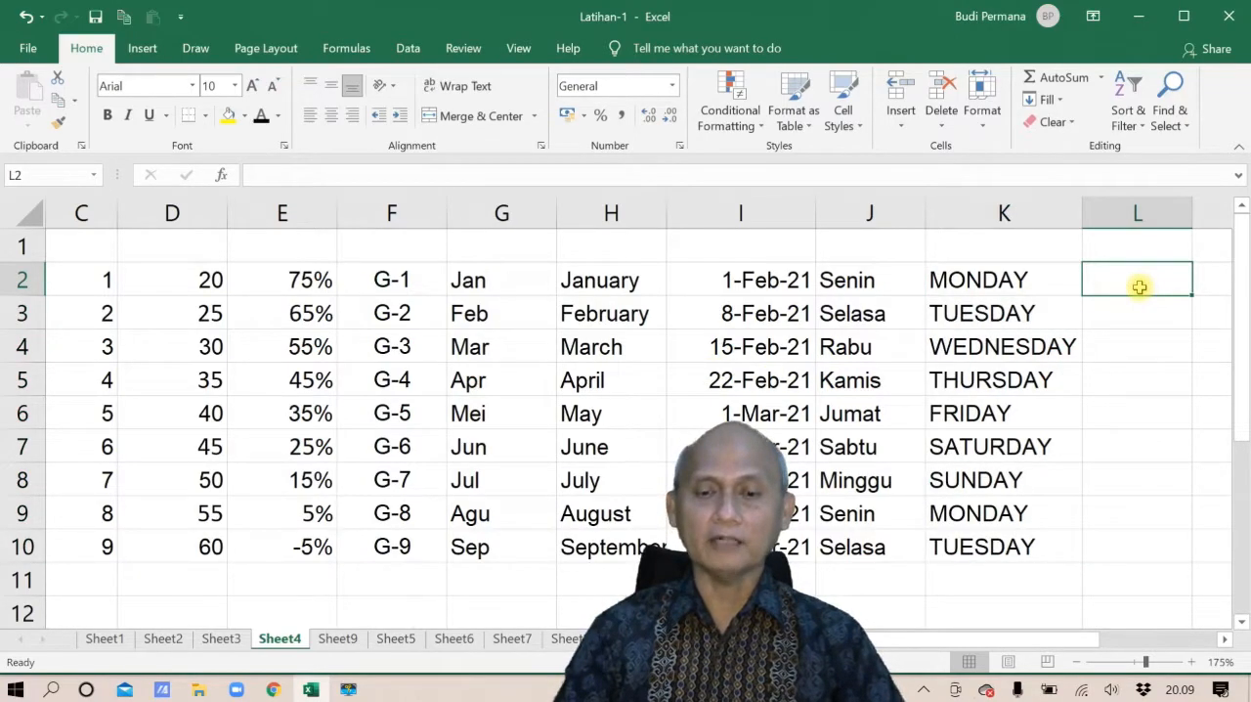
scroll(809, 492, left, 2)
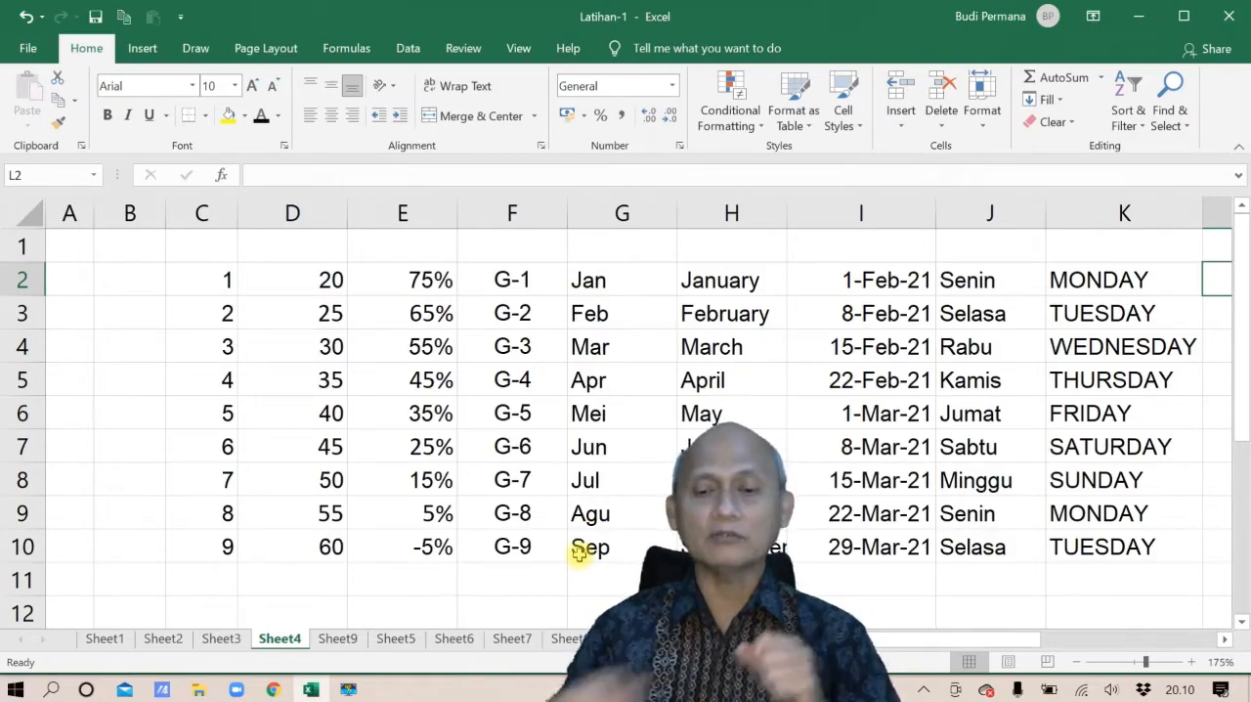
Select the city names in B2:B7 on Sheet9 and open the custom lists editor from the advanced Excel options
click(333, 638)
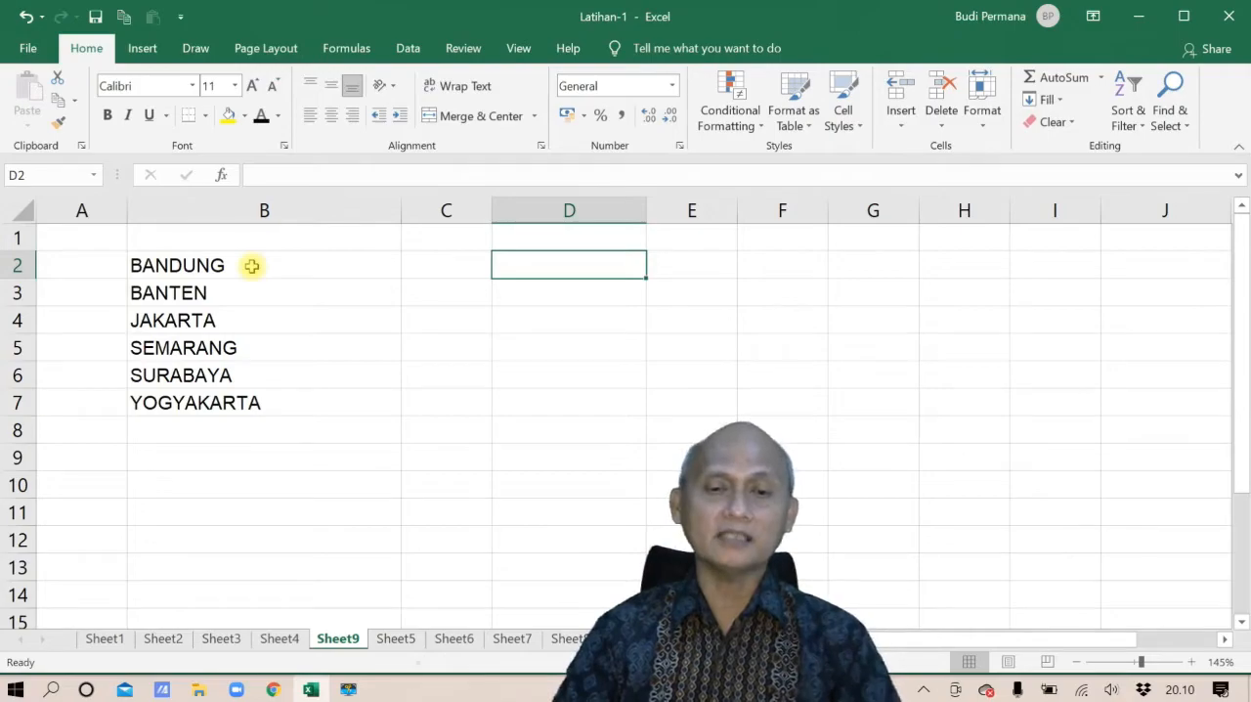
drag(251, 266, 250, 403)
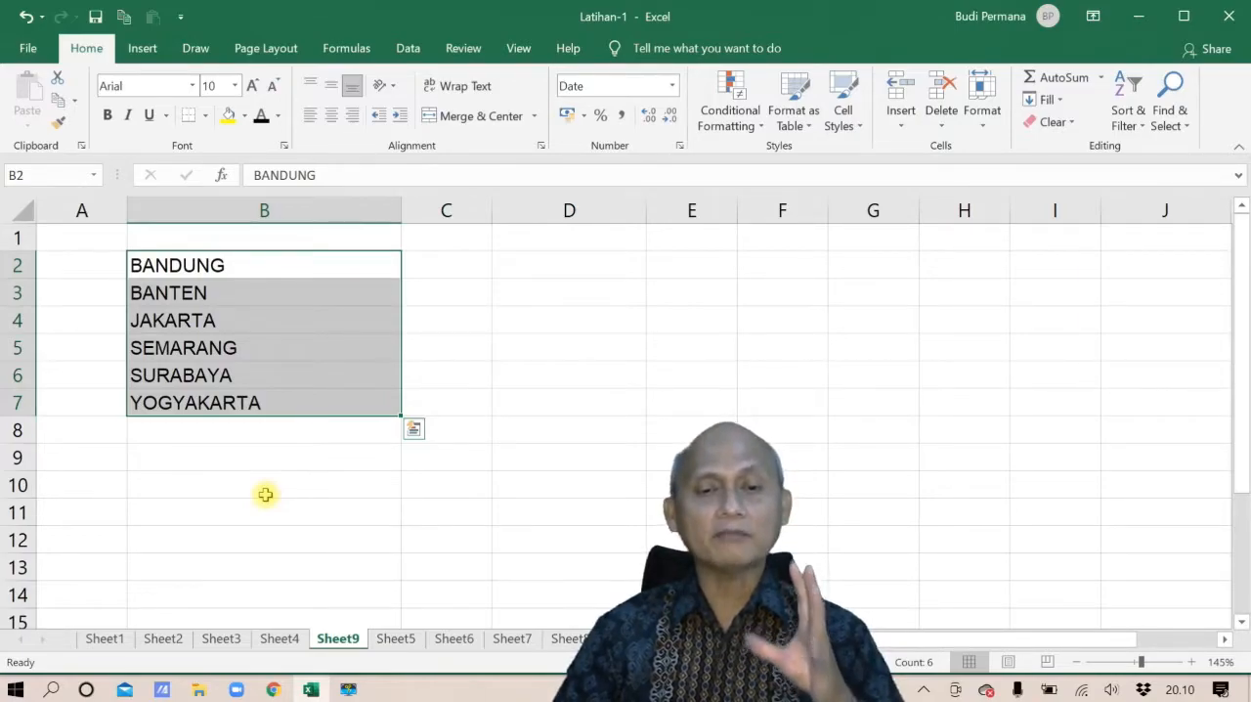
click(29, 51)
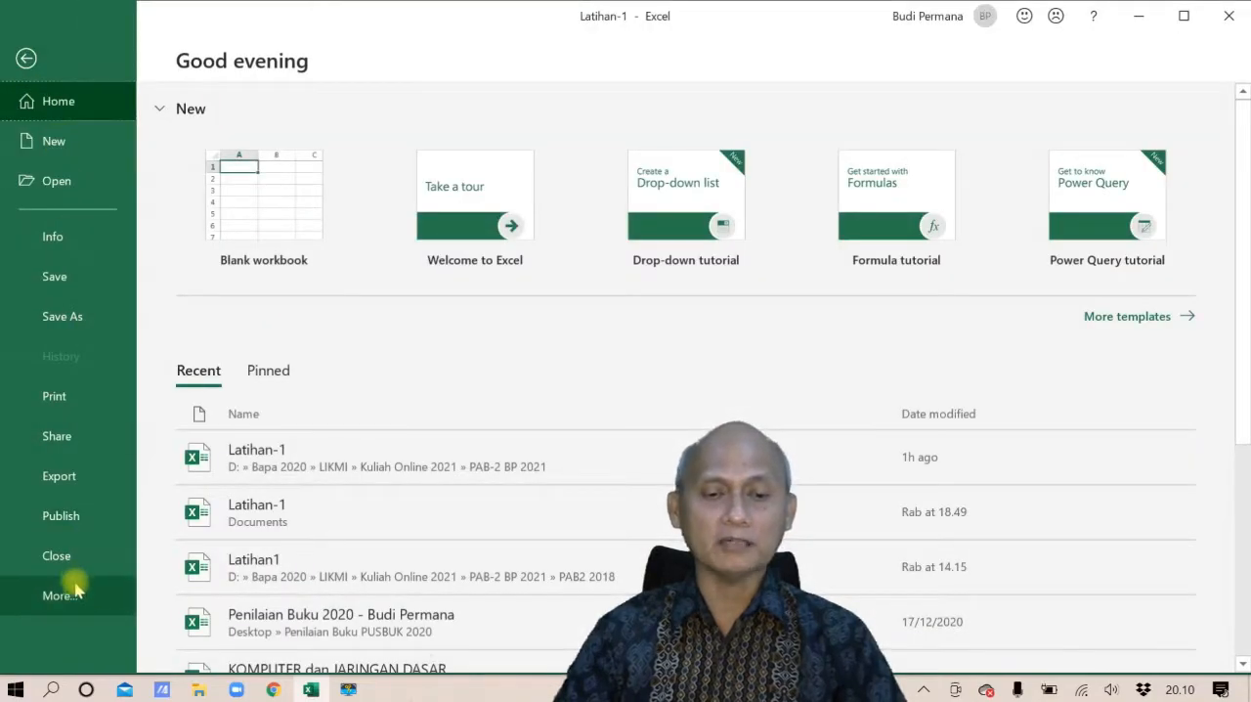
click(77, 596)
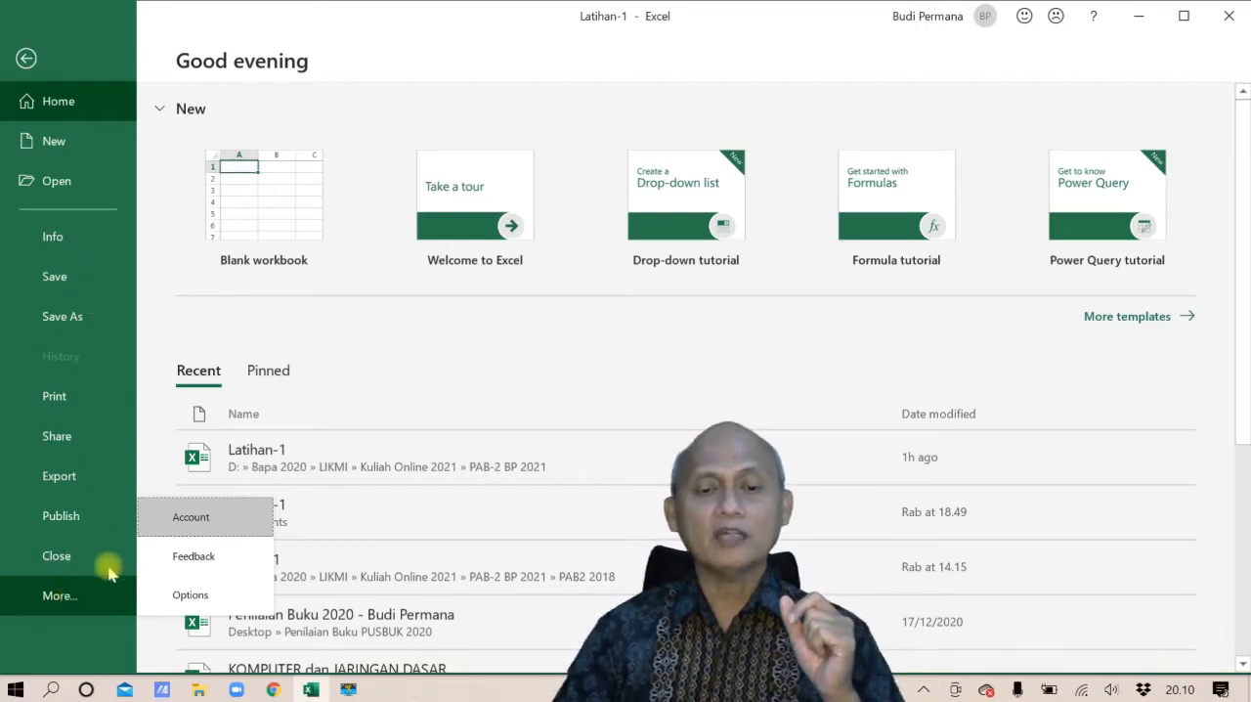
click(254, 593)
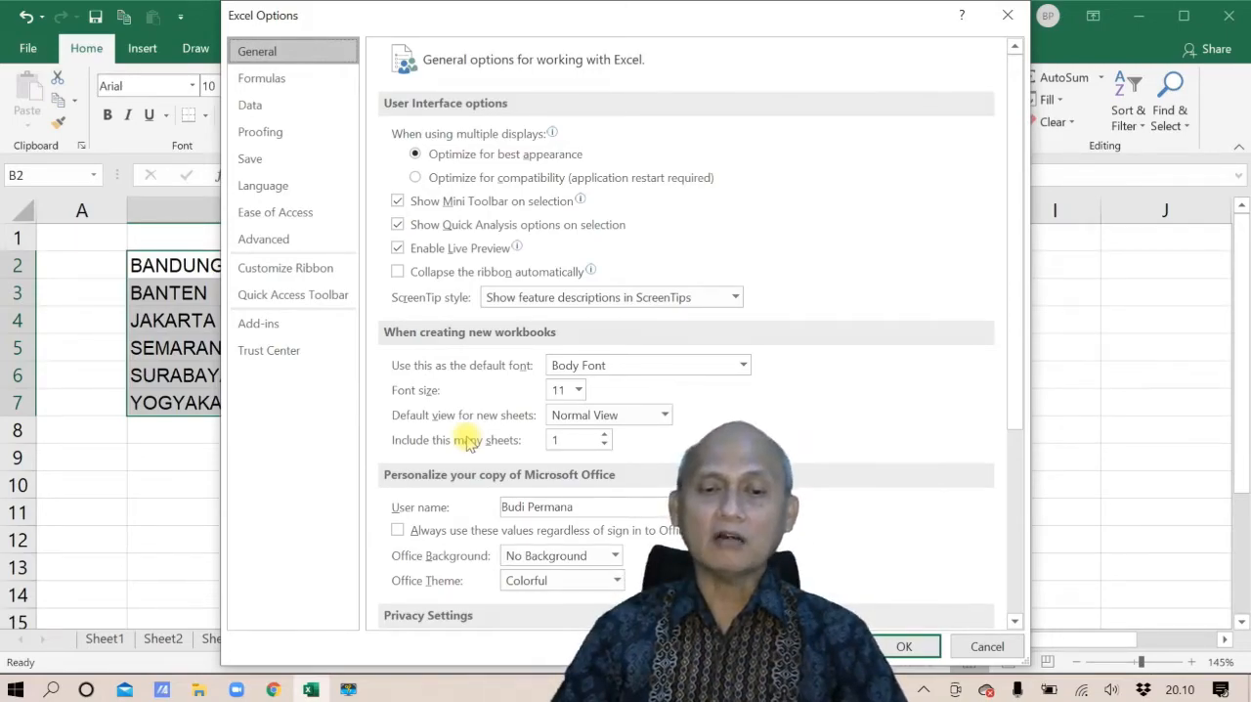
click(305, 250)
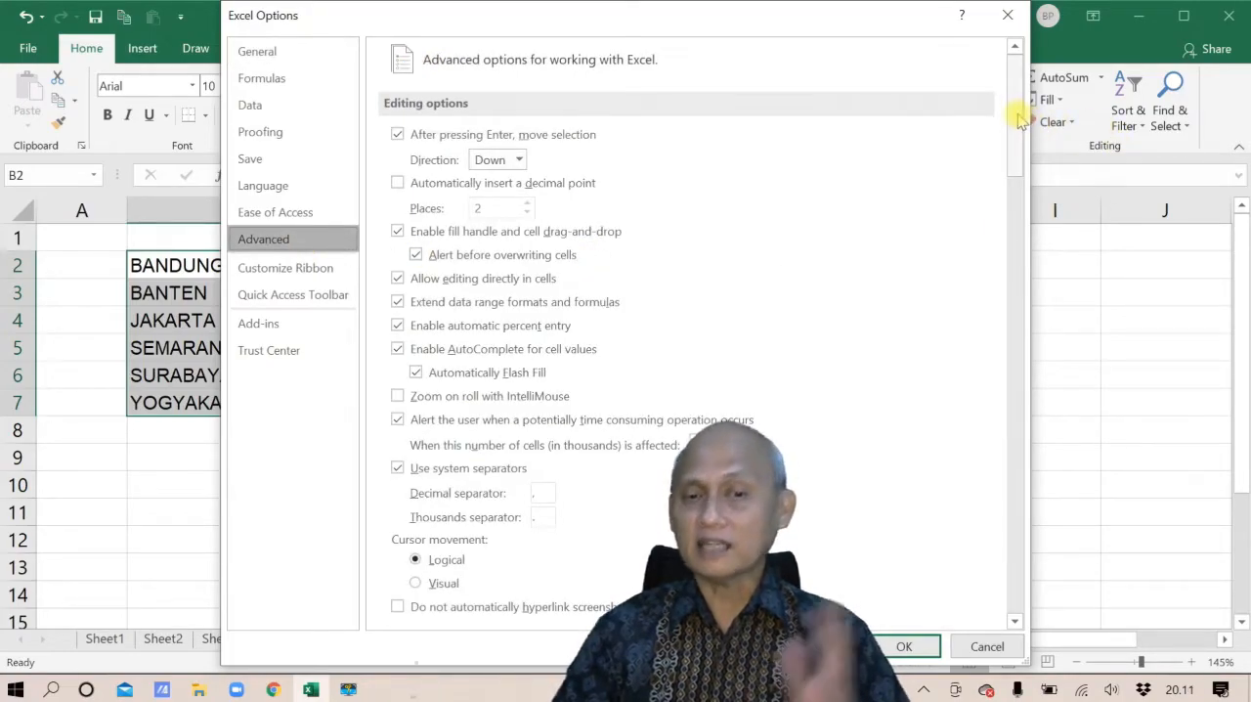
drag(1017, 117, 1005, 371)
scroll(1001, 401, down, 8)
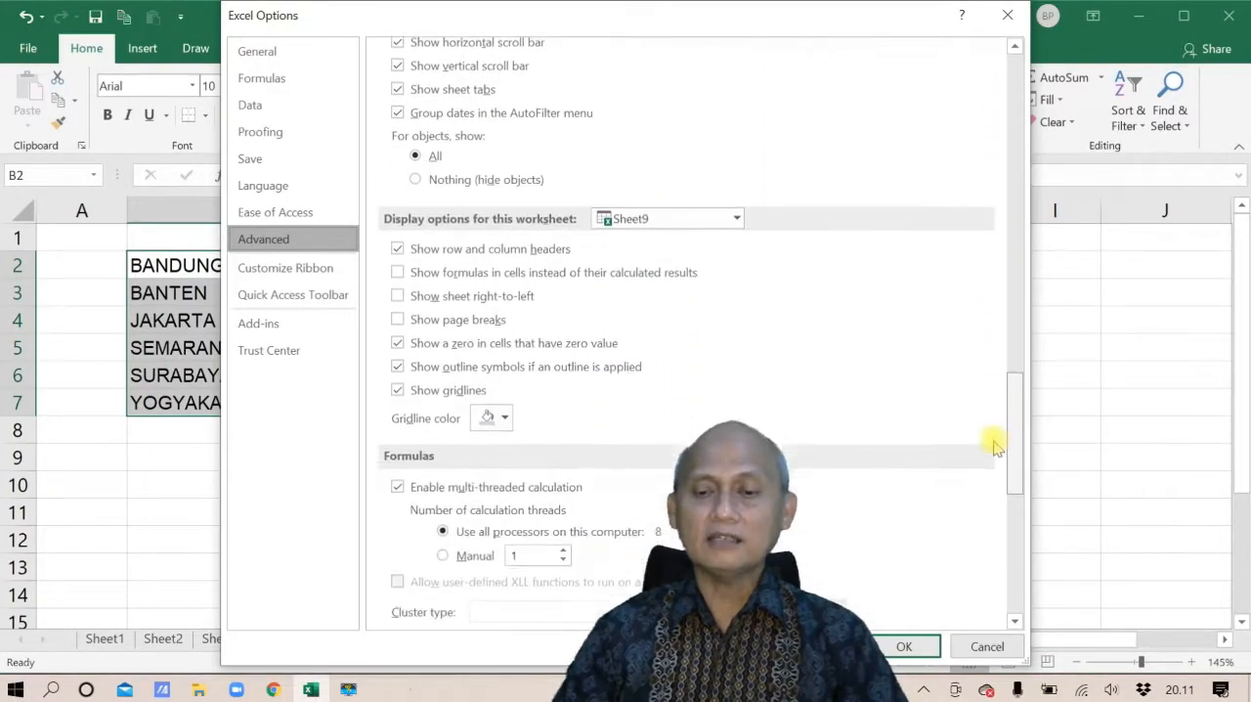
scroll(987, 527, down, 3)
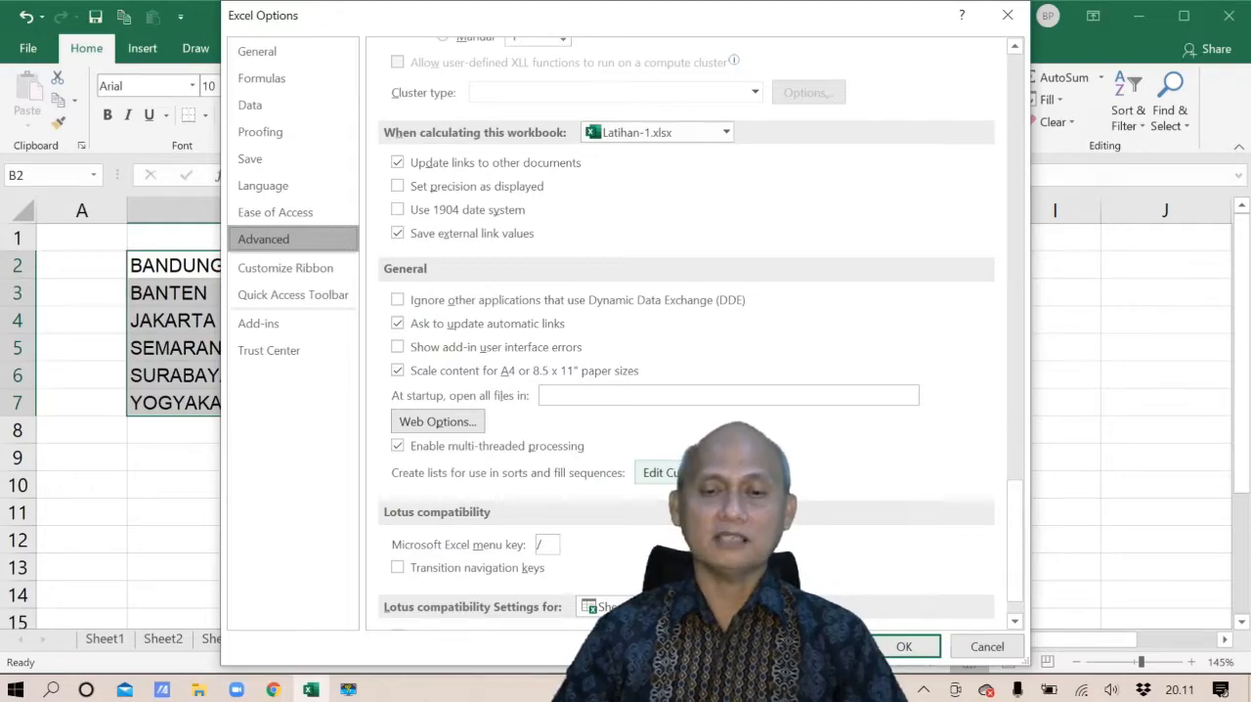
click(674, 472)
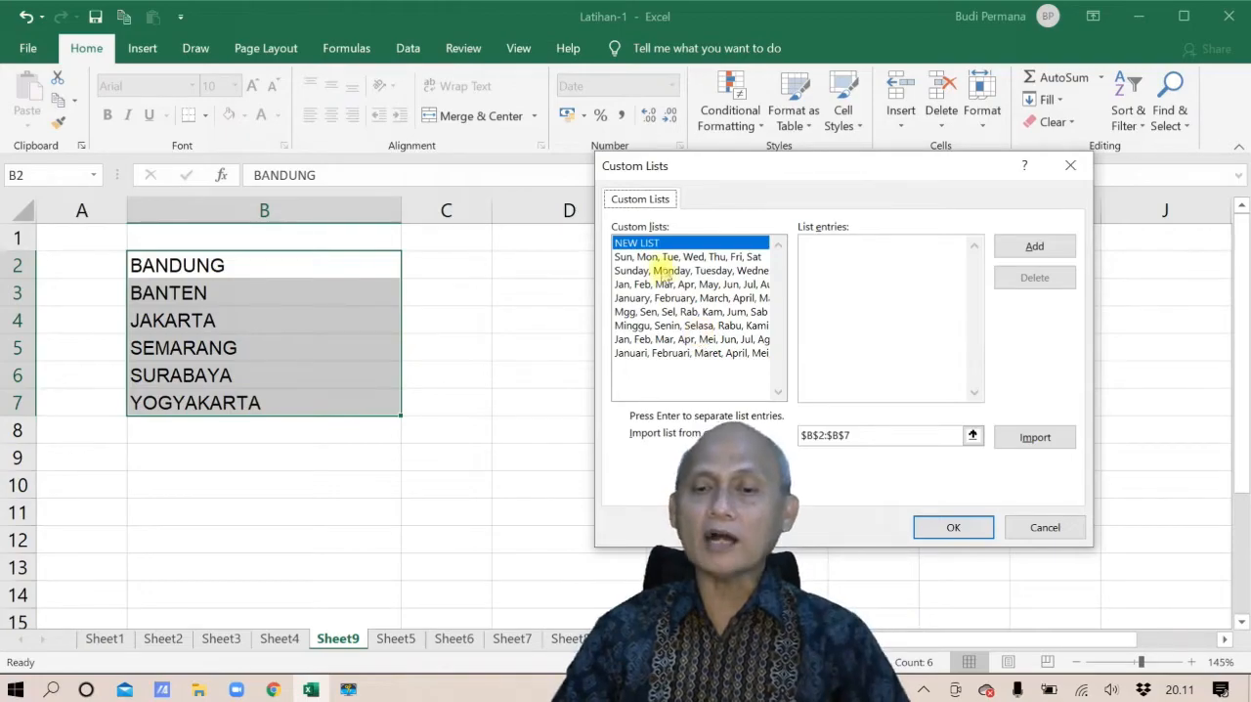
Import the city names in B2:B7 as a new custom list and accept the changed options
click(663, 242)
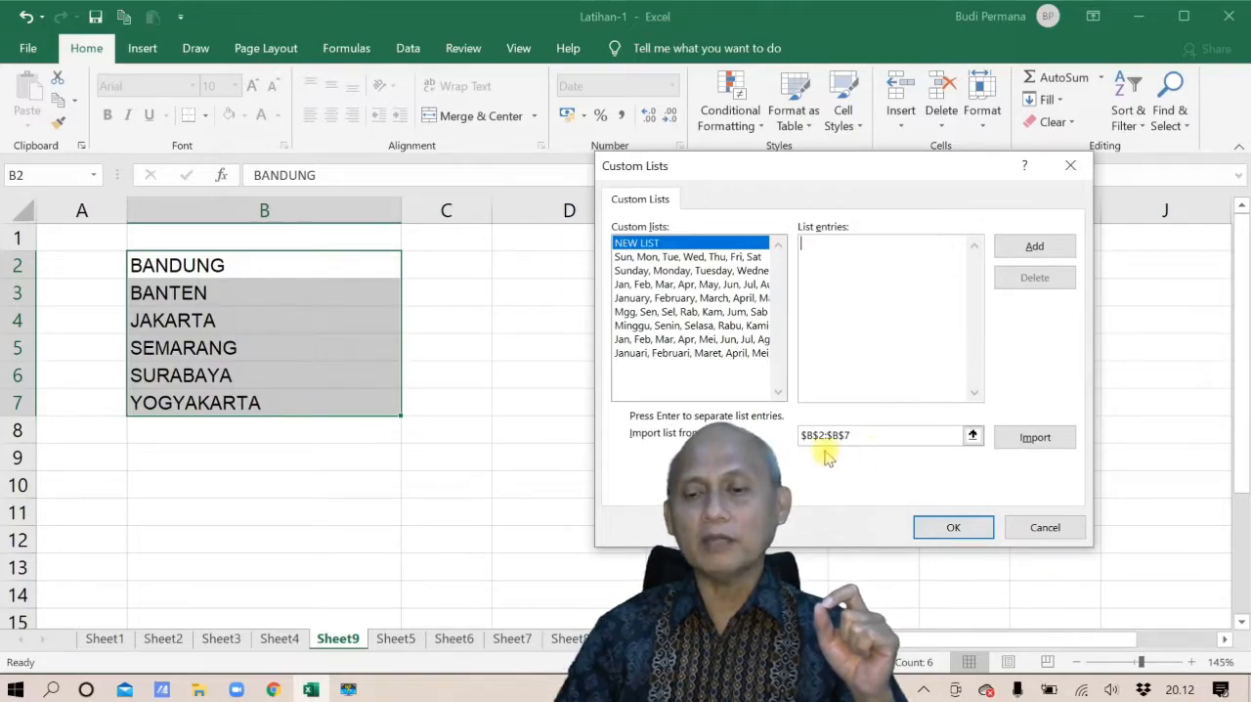
click(1030, 440)
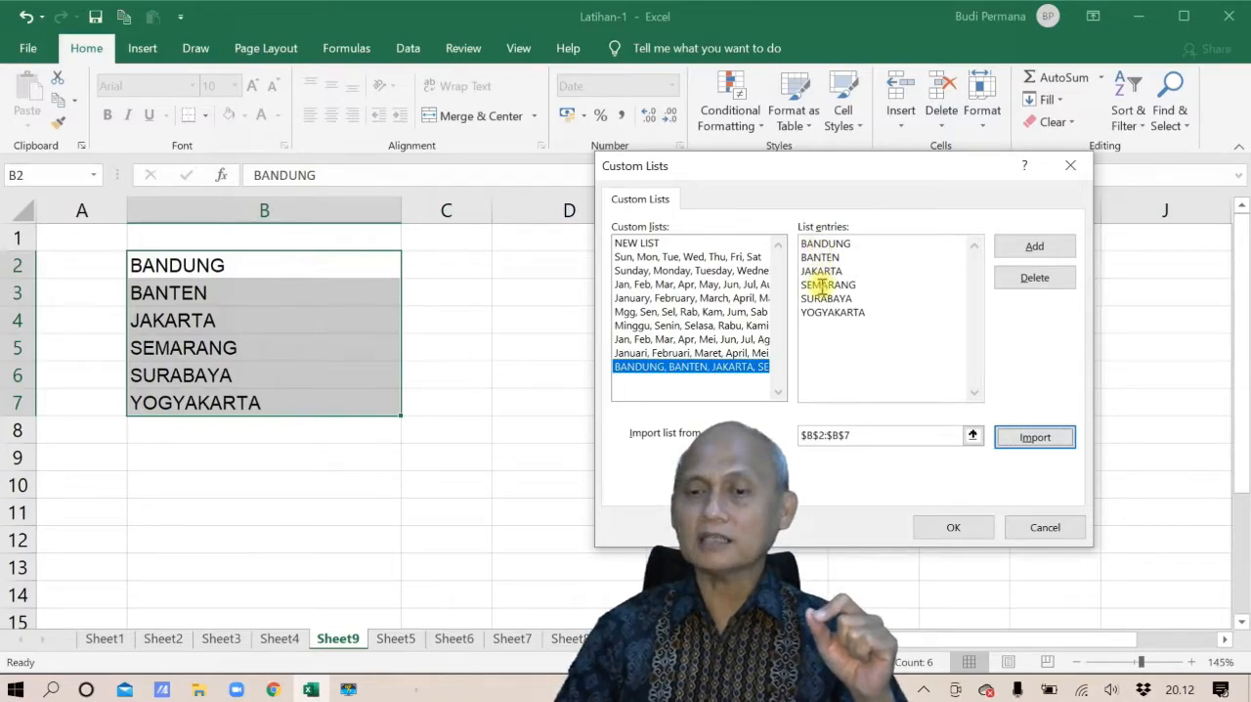
click(953, 527)
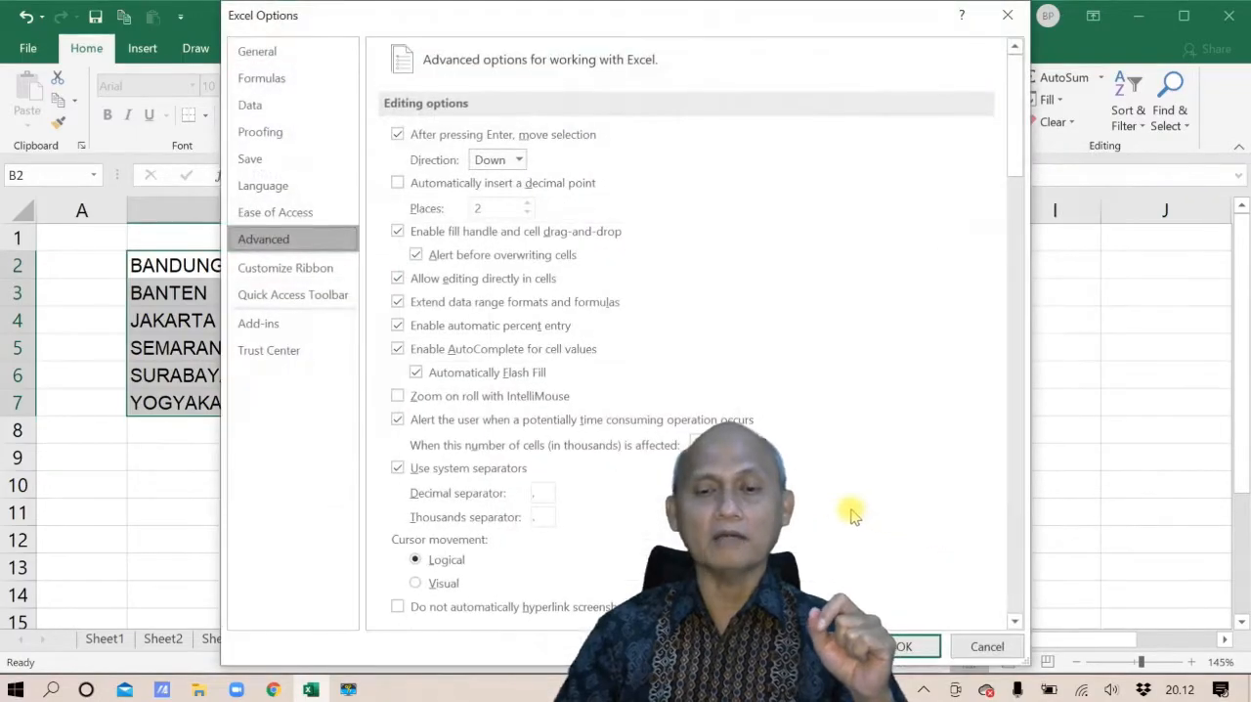
click(902, 647)
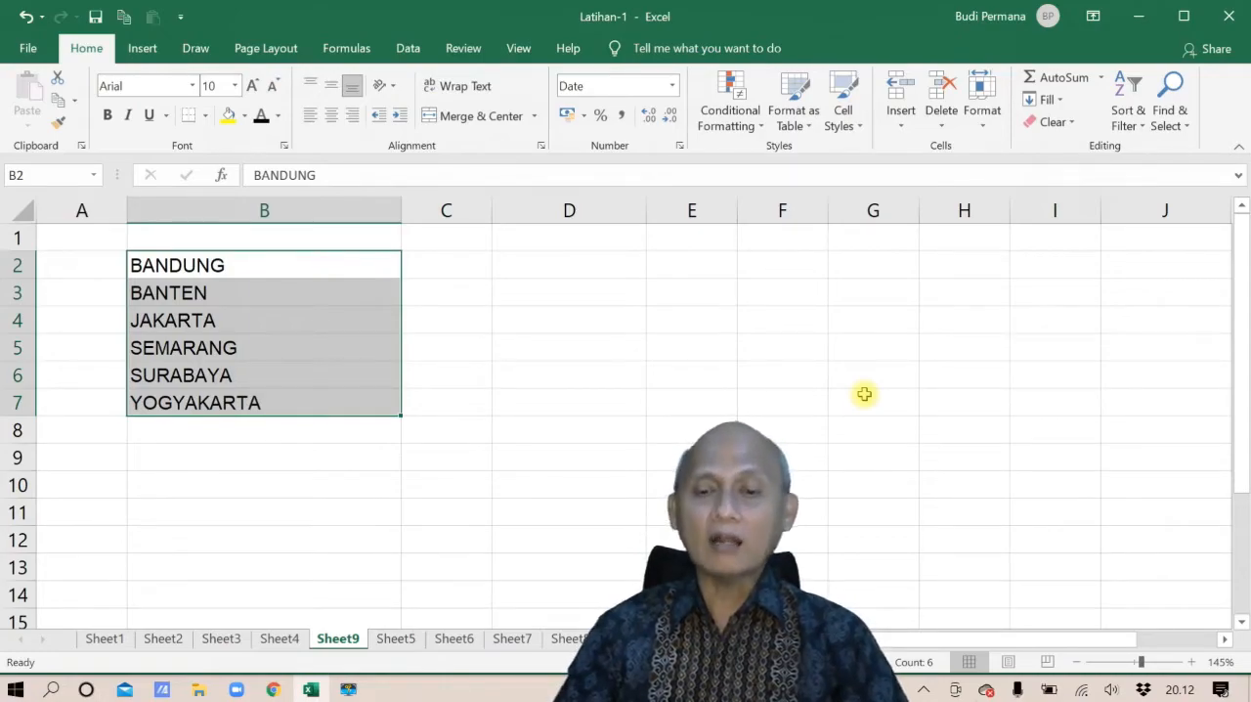
Enter BANDUNG in D2 and BANTEN in D3, and fill the city series down to D7
click(606, 274)
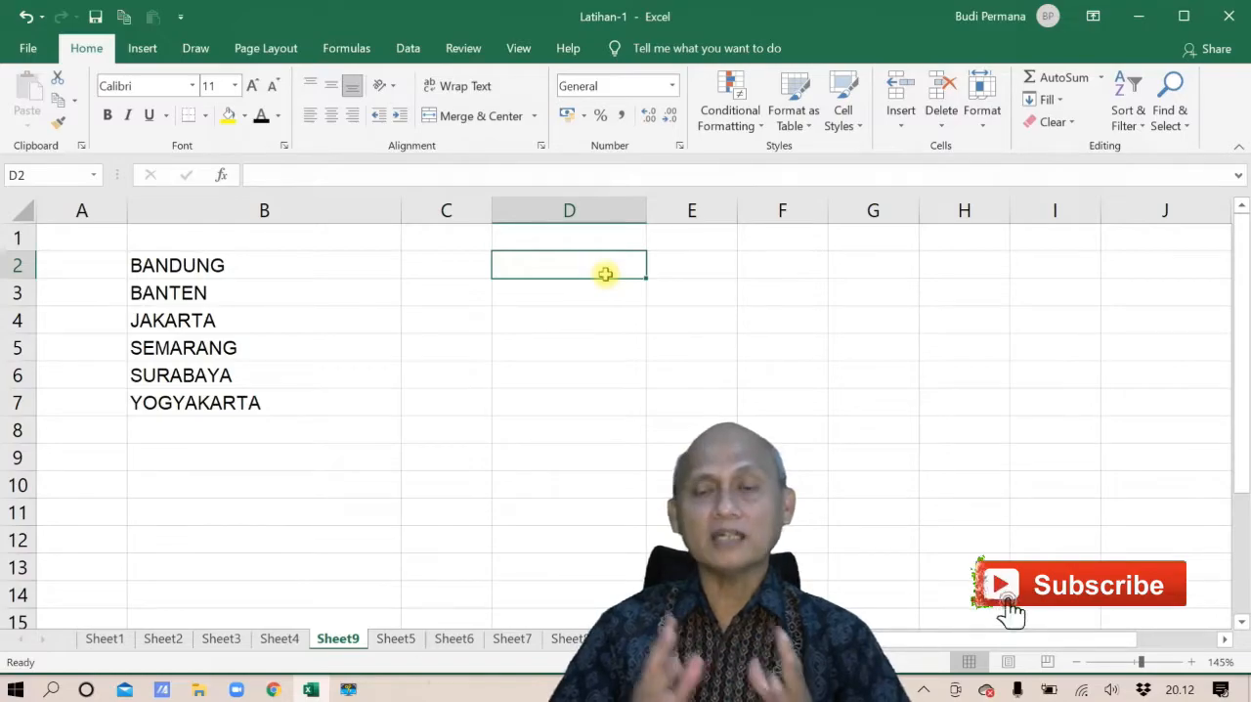
text(ba)
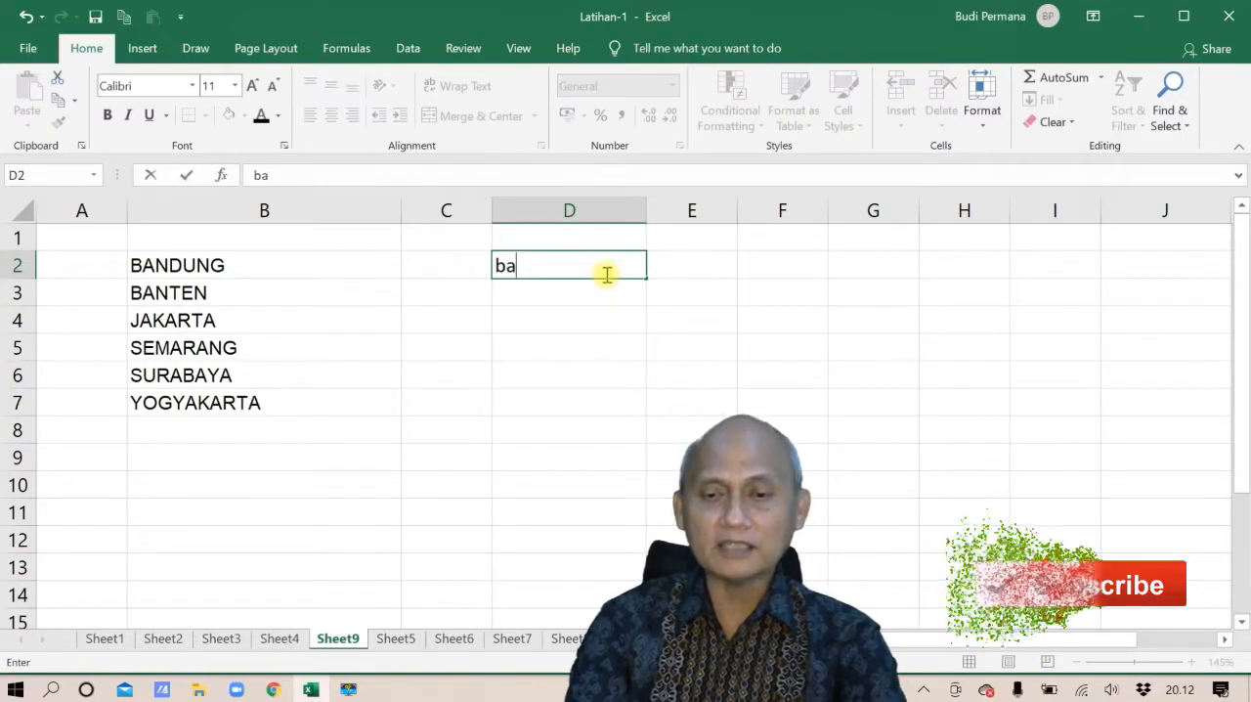
key(BackSpace)
key(BackSpace)
text(BANDUNG)
key(Return)
text(BANTEN)
key(Return)
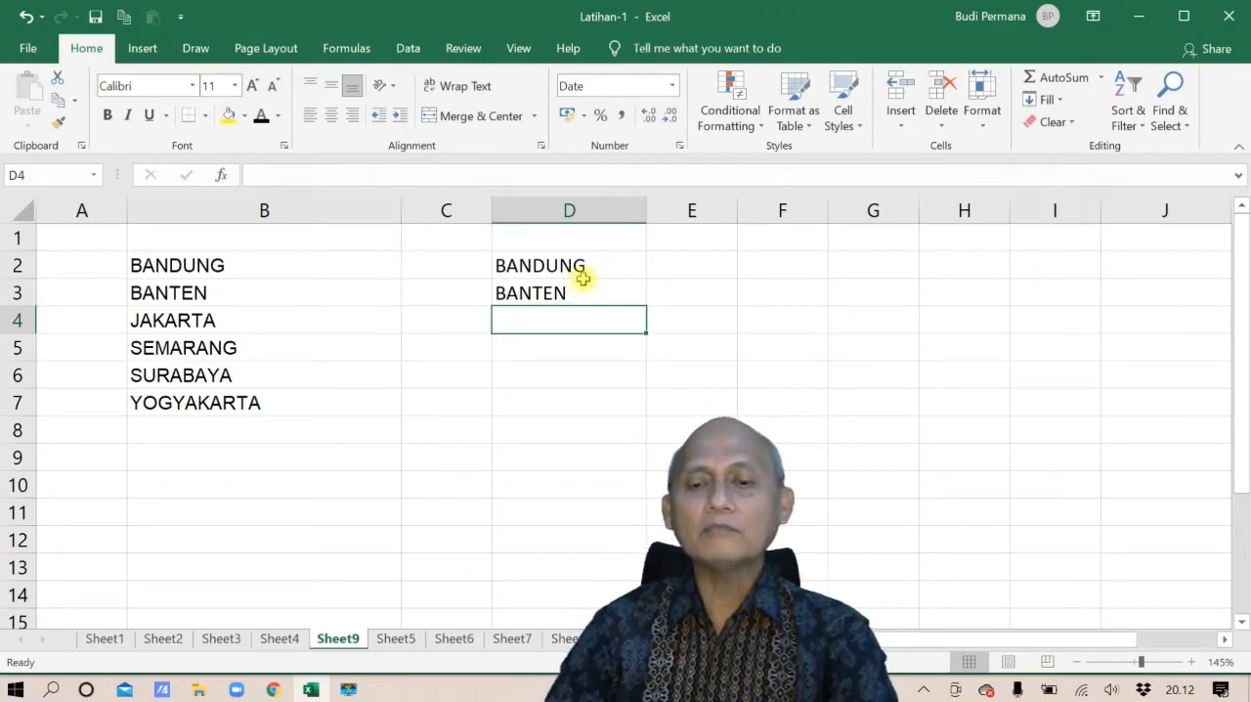
drag(589, 260, 600, 293)
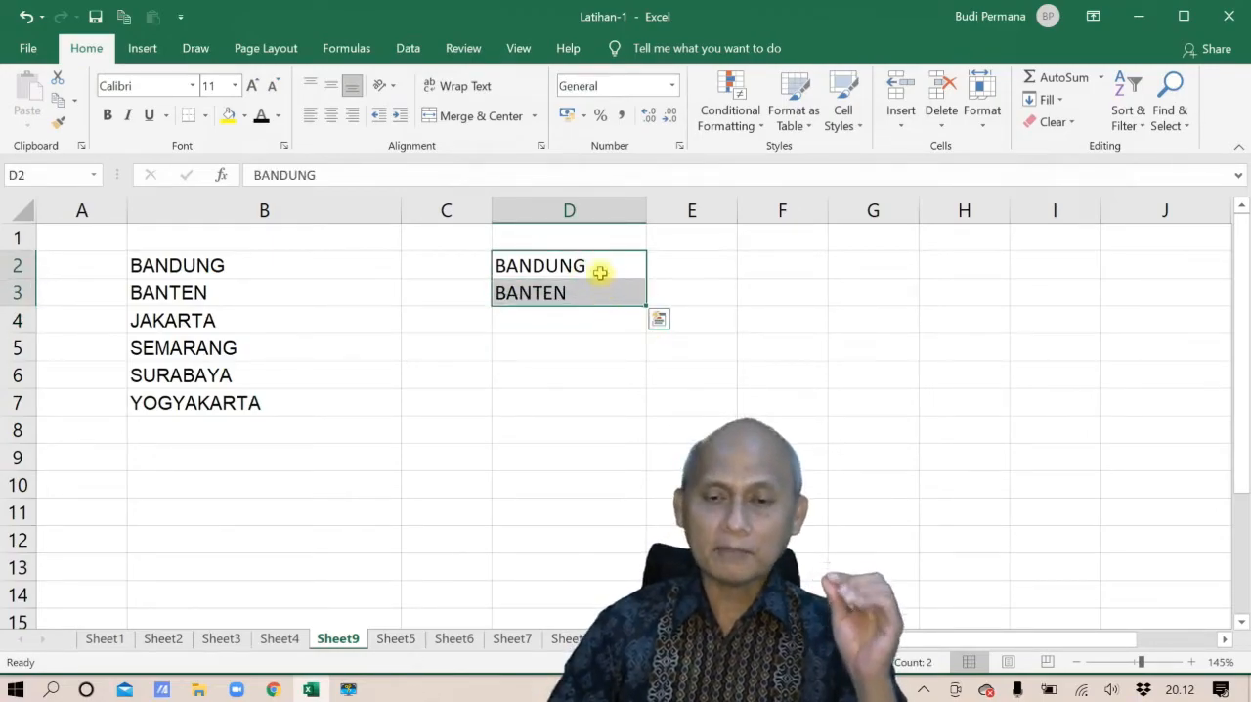
drag(645, 305, 627, 415)
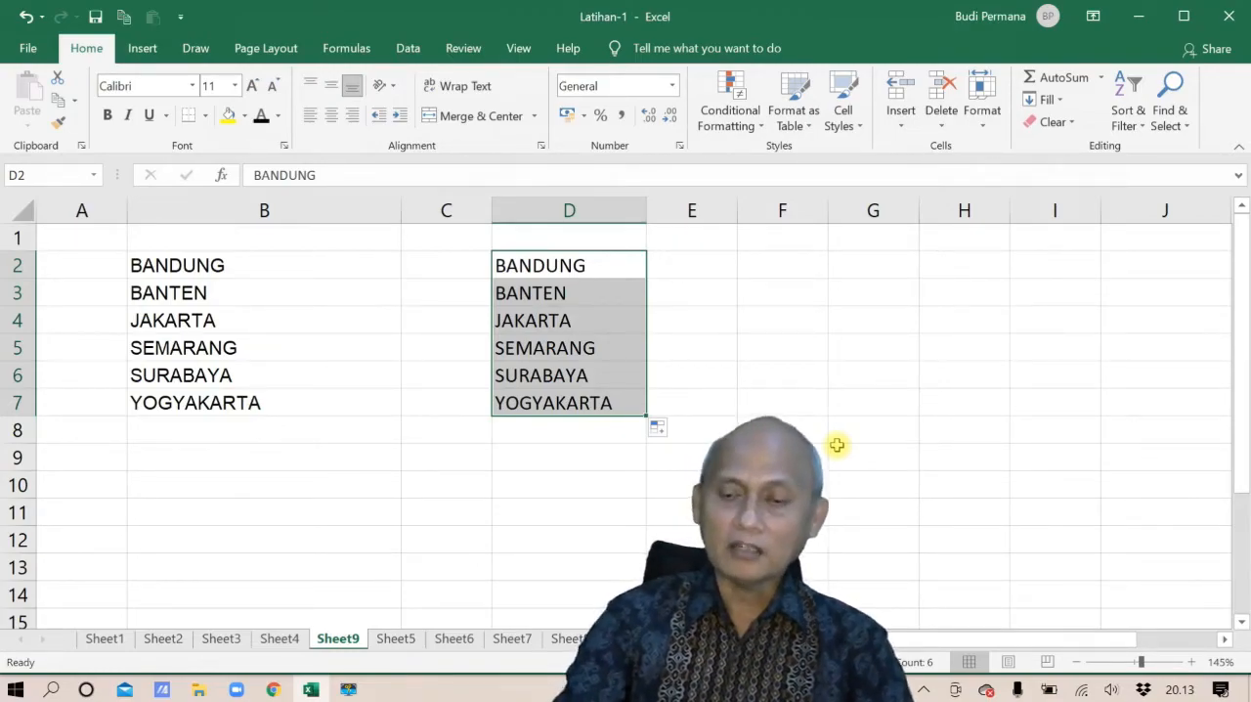
Clear the city series from D2:D7 and look over the Fill command's options
key(Delete)
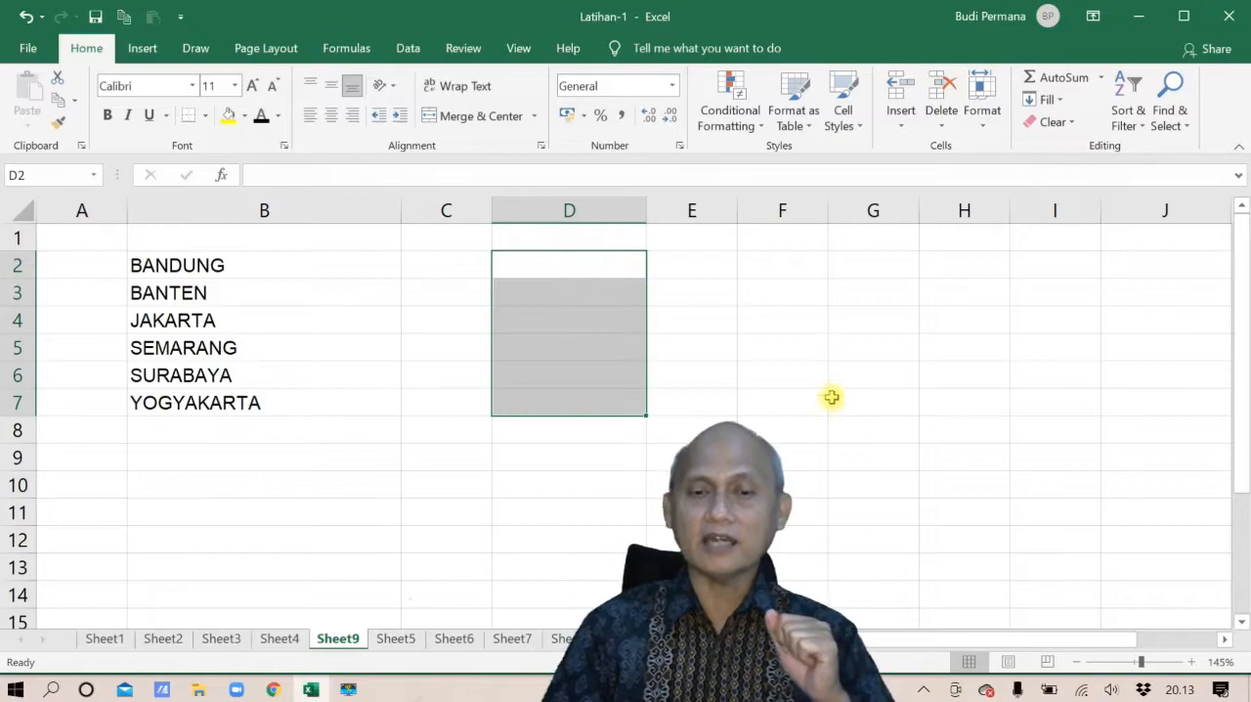
click(833, 402)
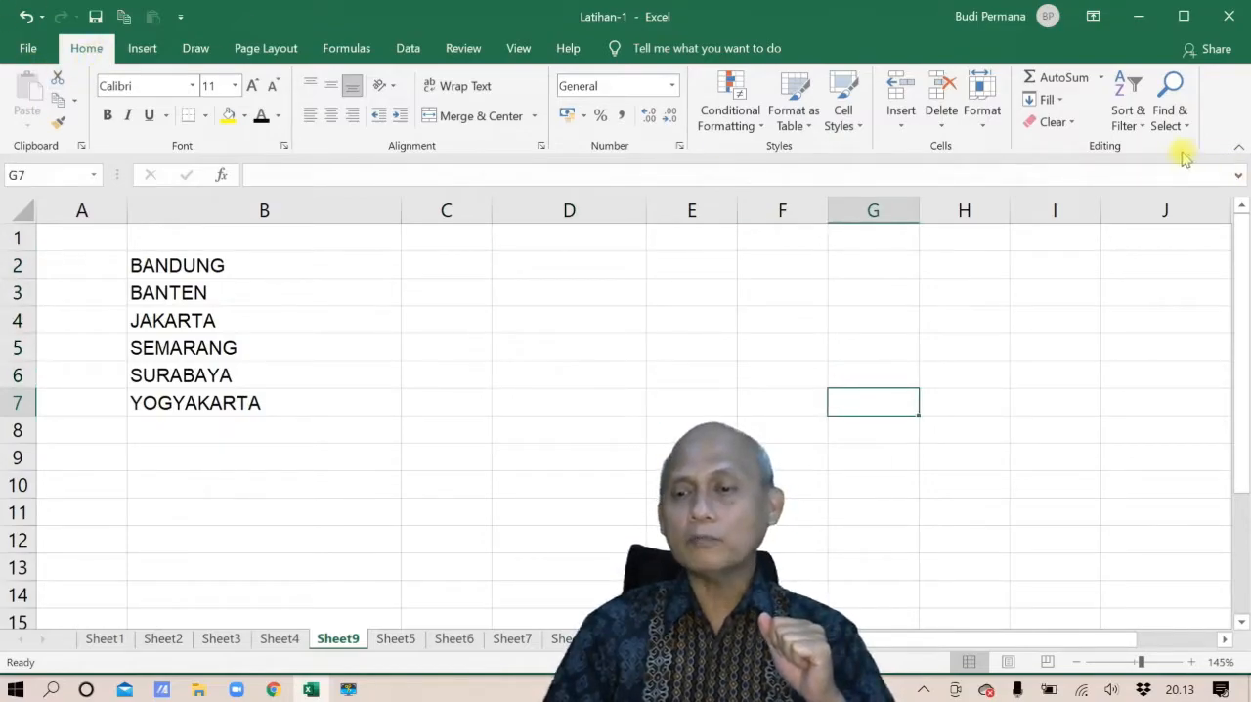
click(1061, 101)
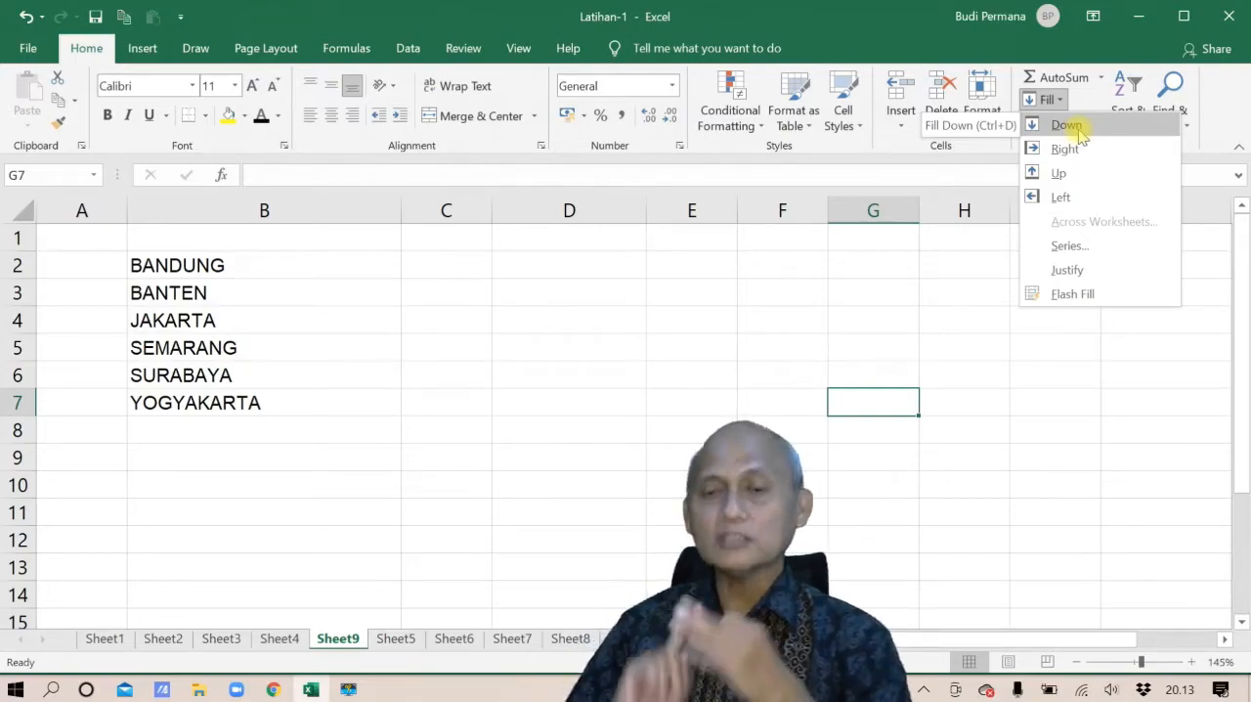
click(519, 268)
Enter only BANDUNG in D2 and autofill the city series down to D7
click(519, 268)
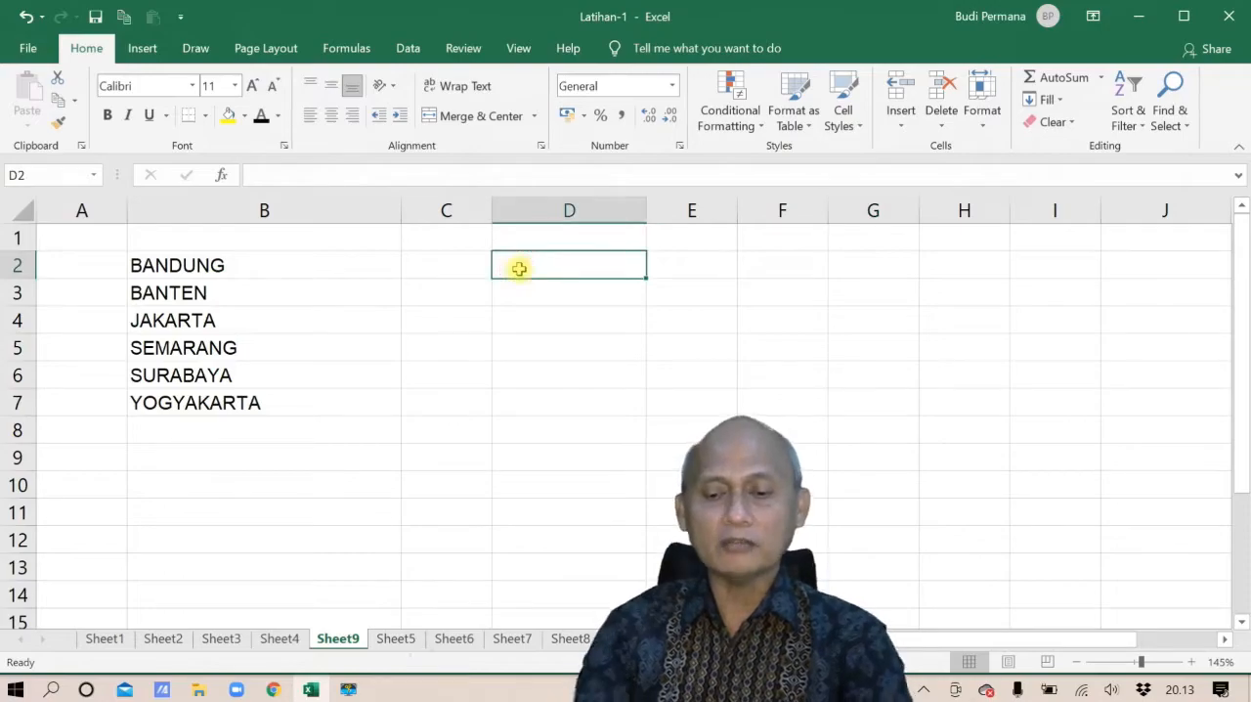
text(BANDUNG)
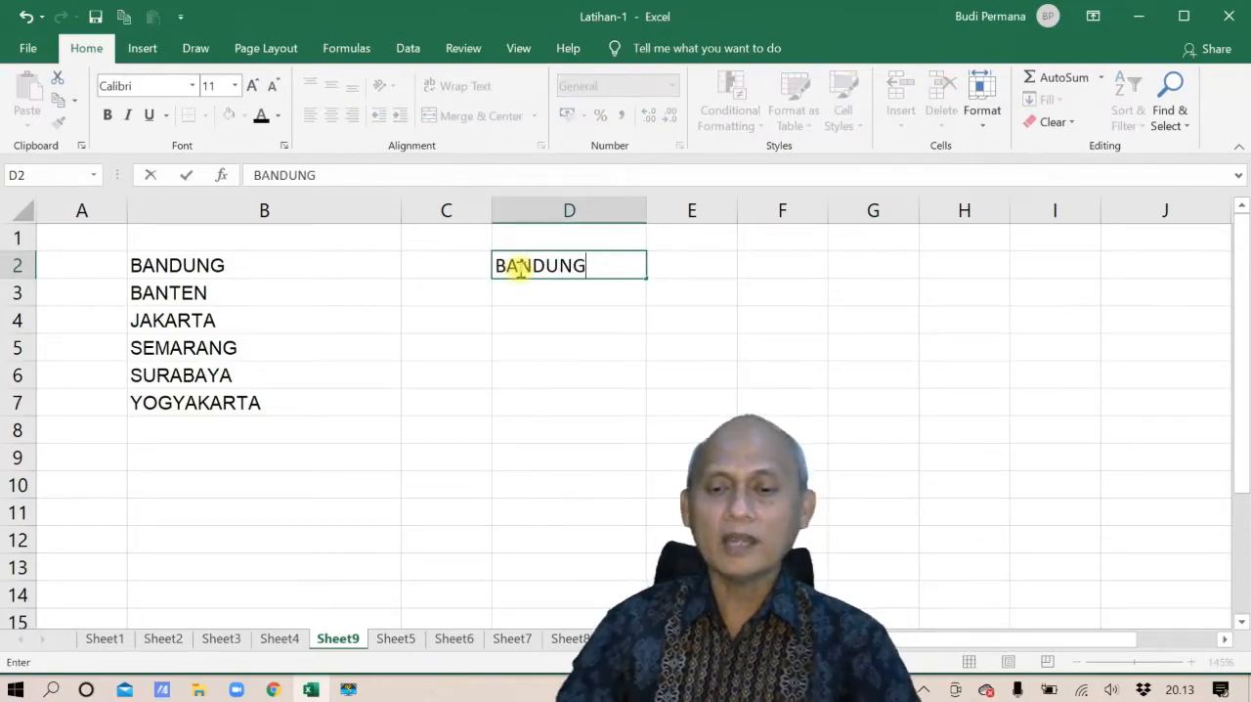
click(544, 318)
click(583, 265)
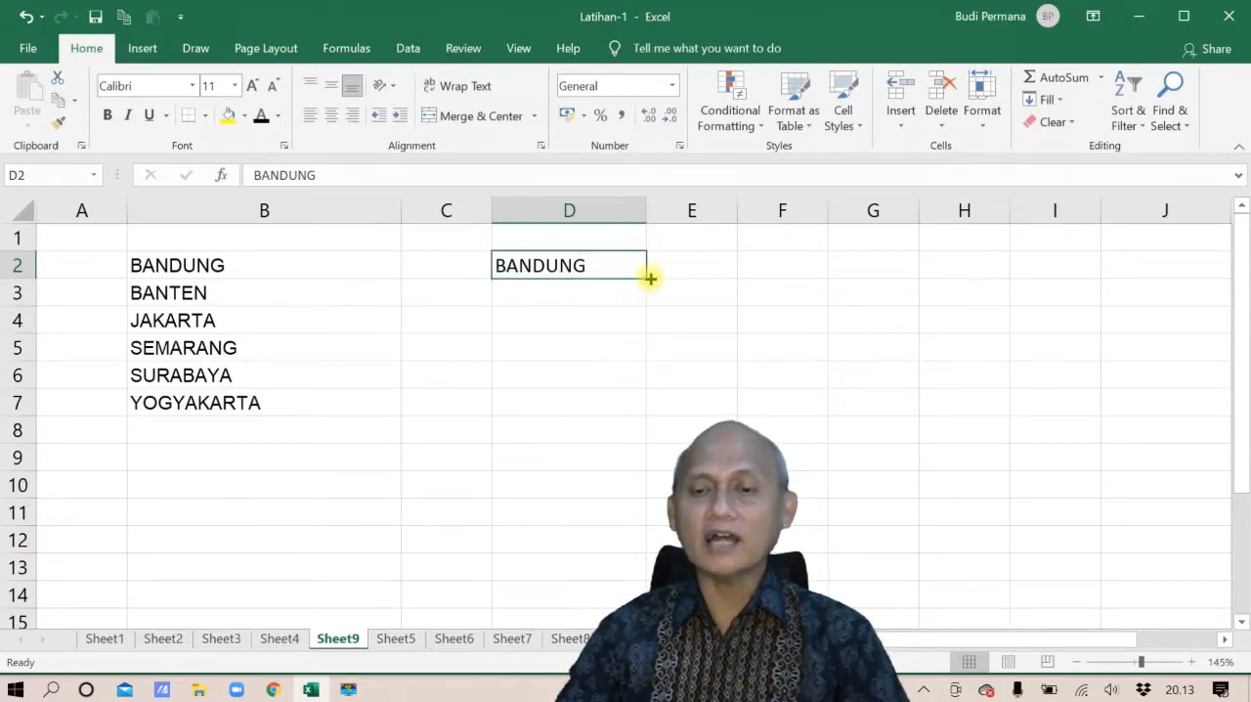
drag(645, 278, 617, 414)
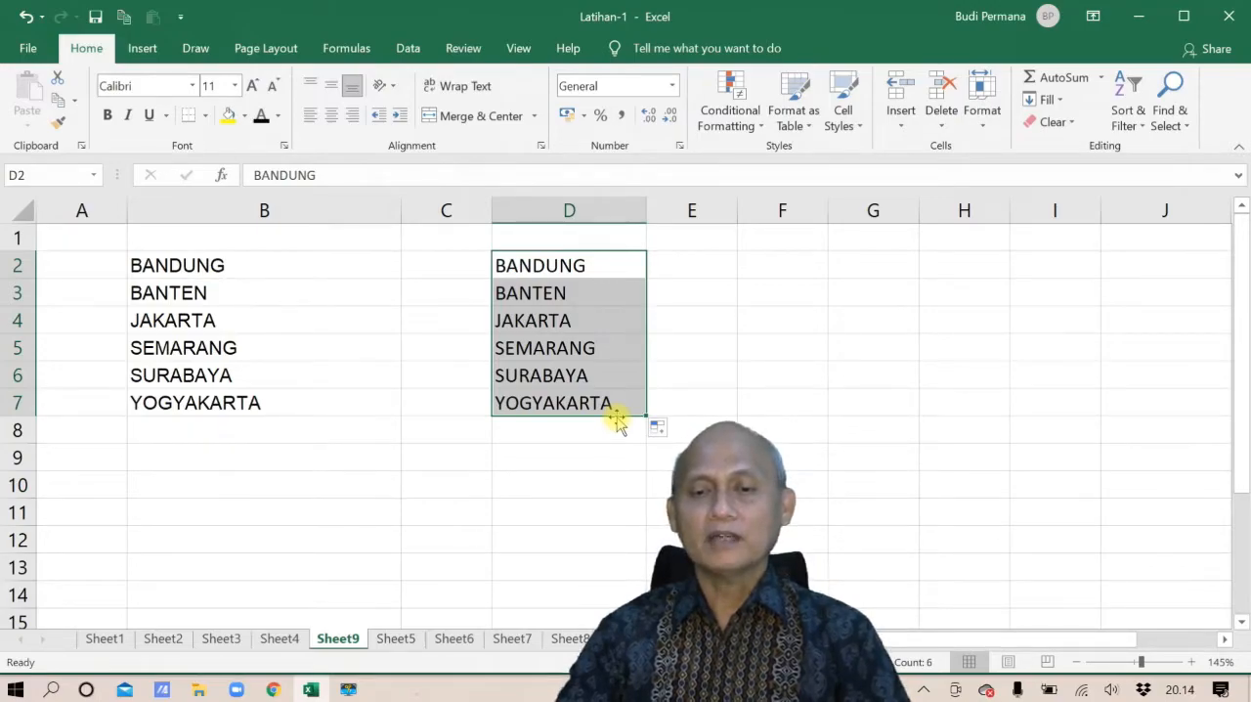
Replace the downward fill with the city series across D2:H2, and clear that row range
key(ctrl+z)
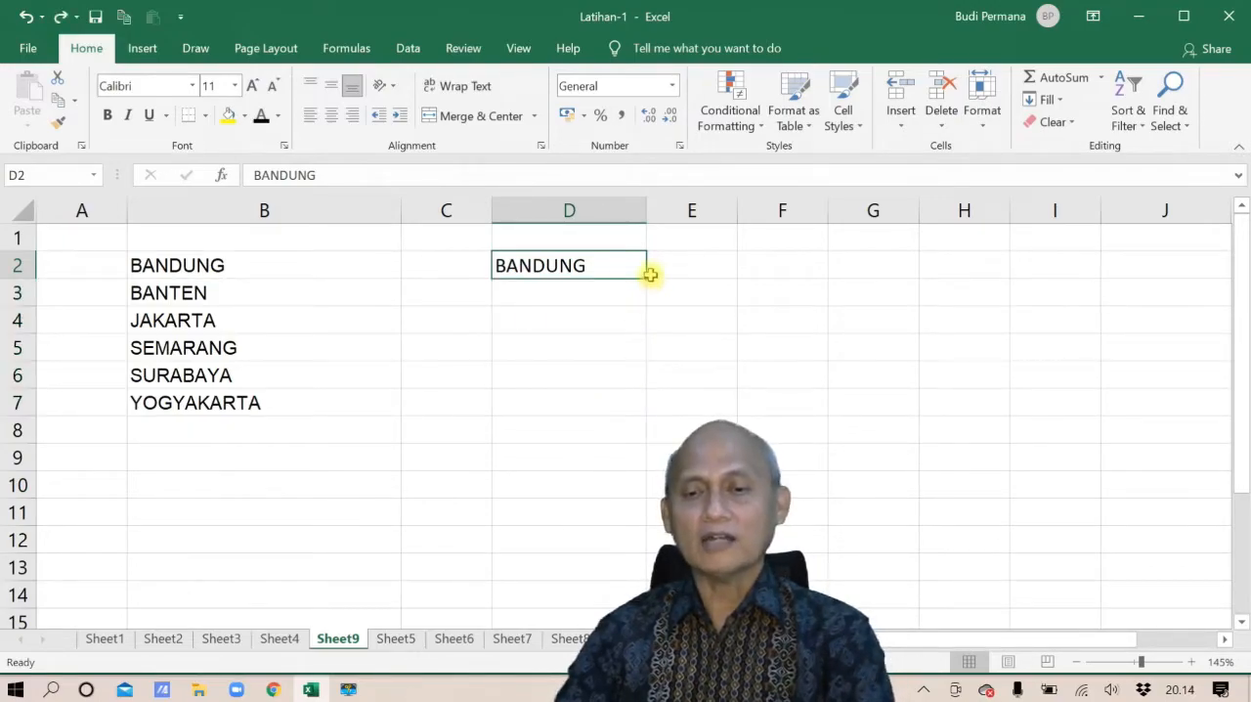
drag(650, 279, 1033, 272)
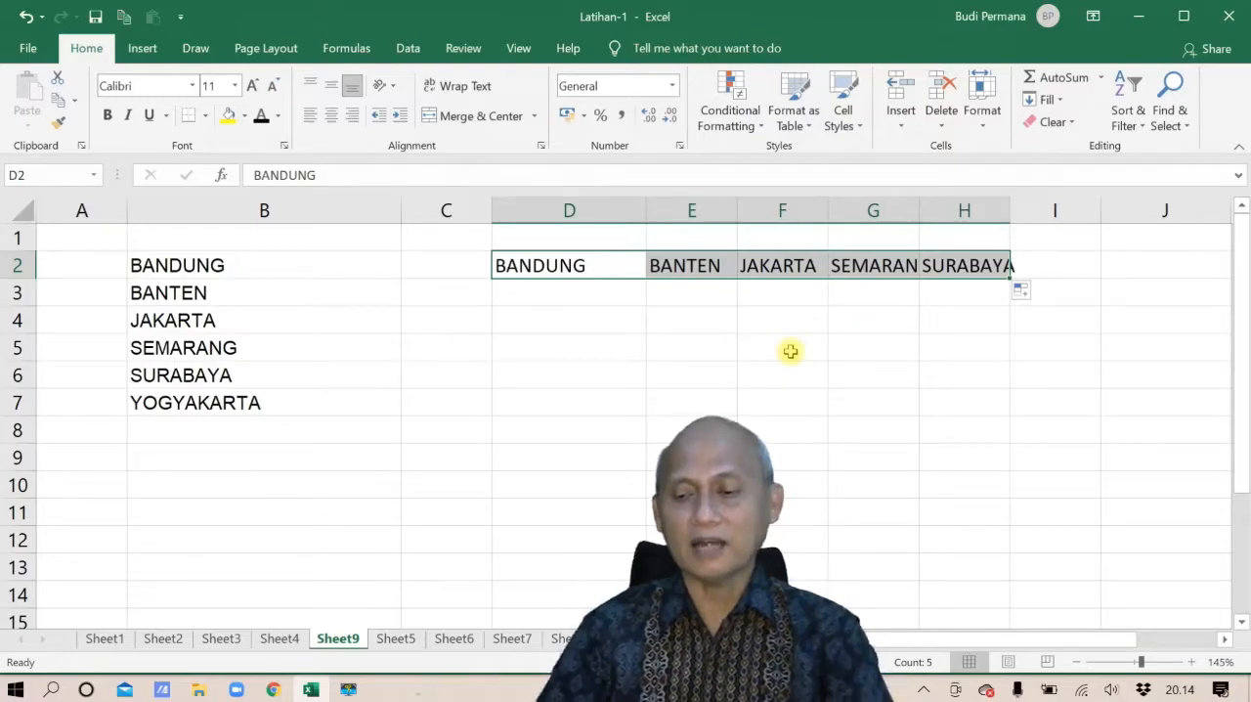
key(Delete)
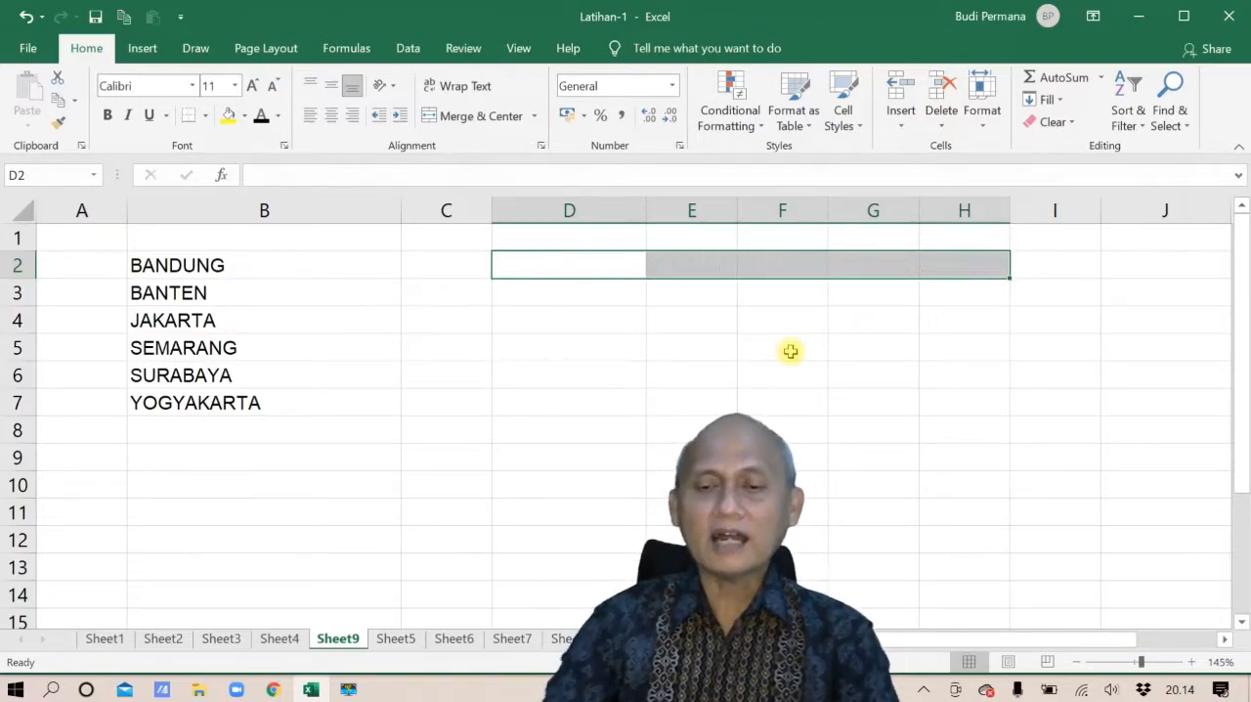
Enter ABC in D2, autofill it down to D7 and undo the fill
click(592, 274)
text(ABC)
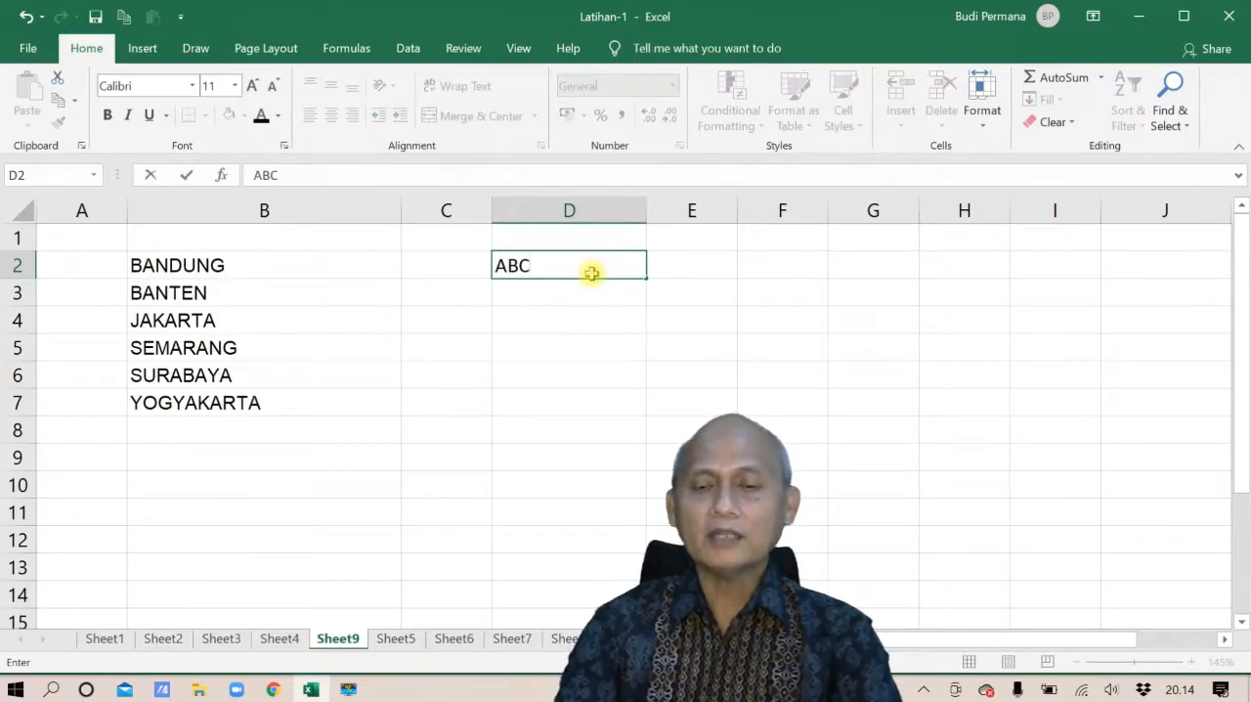
key(Return)
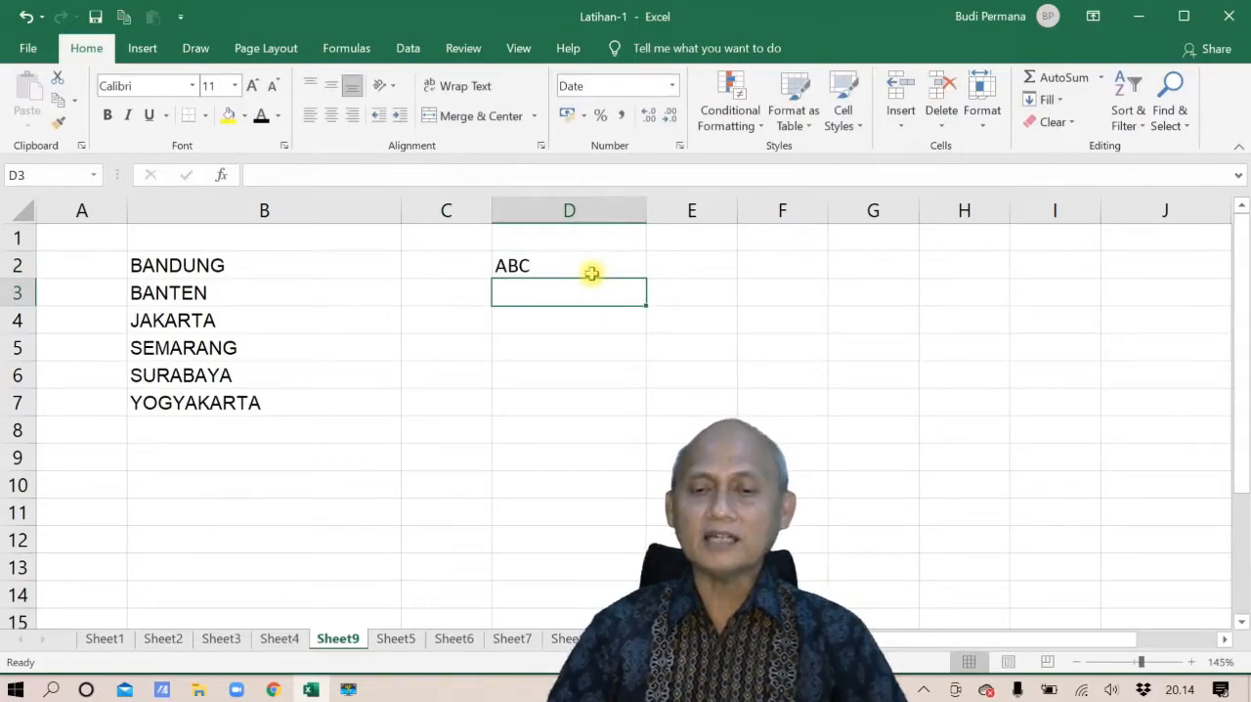
click(591, 274)
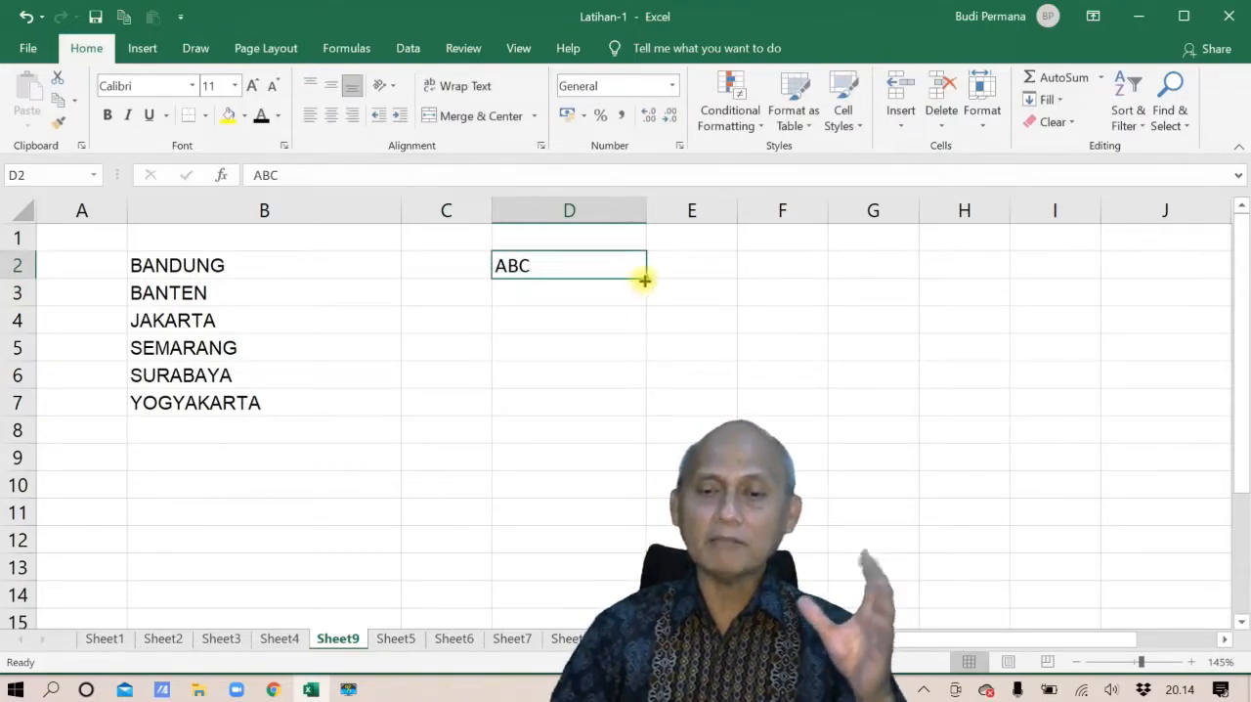
drag(644, 278, 617, 416)
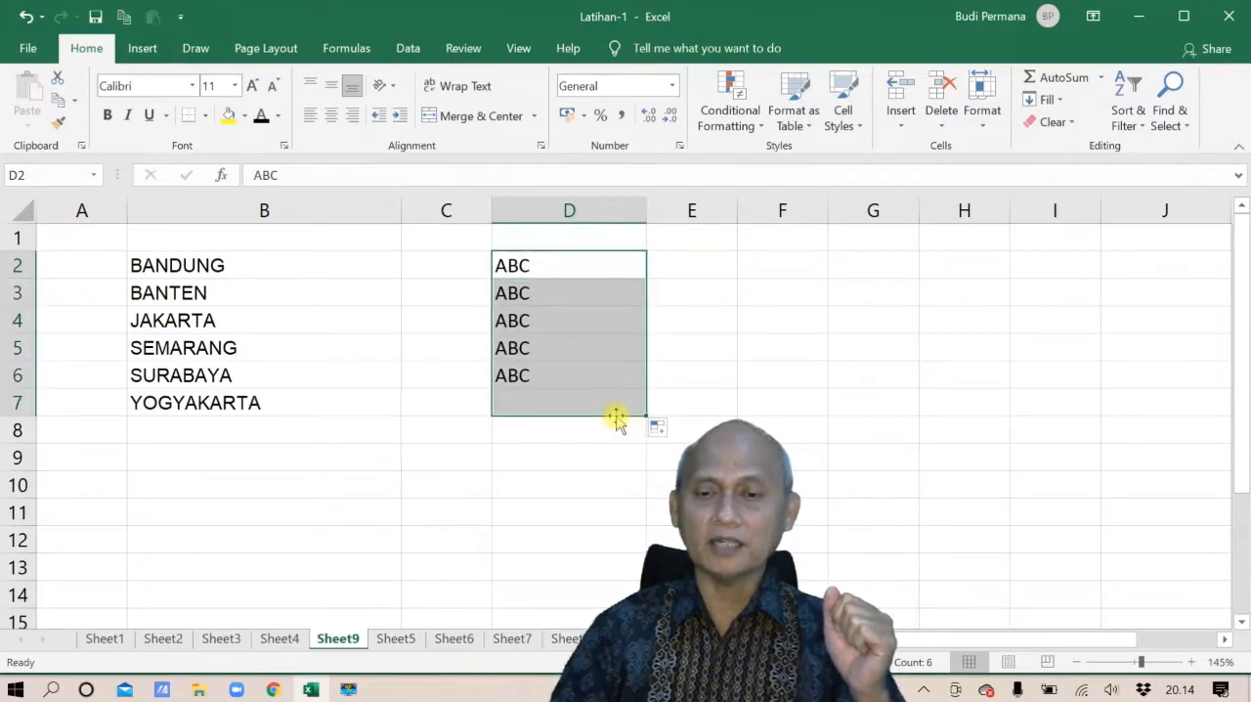
key(ctrl+z)
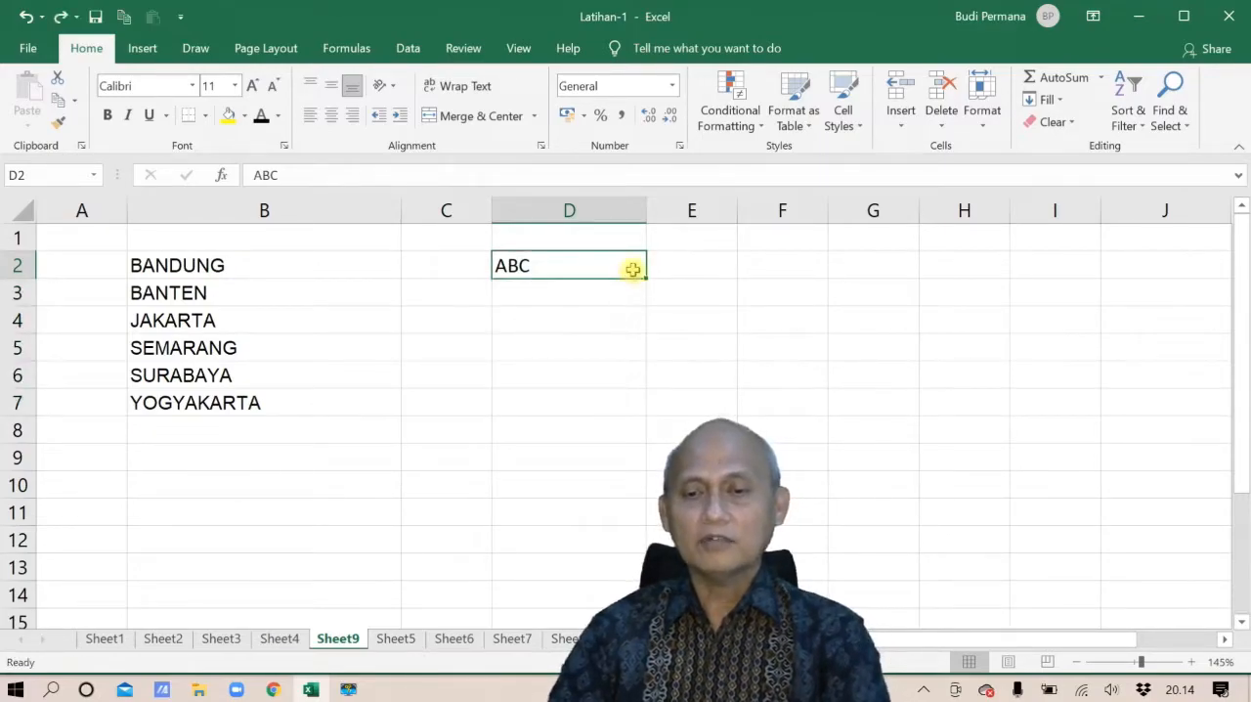
Autofill ABC from D2 across to H2 and undo the fill
drag(646, 277, 738, 278)
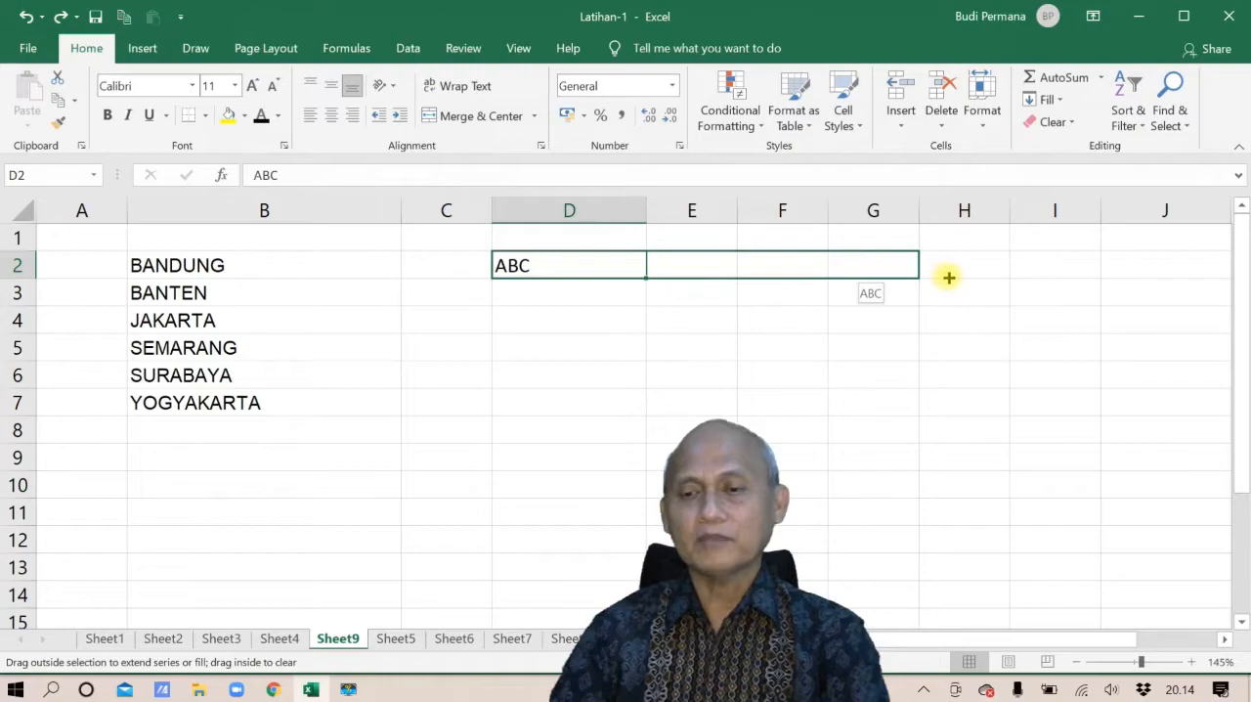
drag(968, 276, 966, 278)
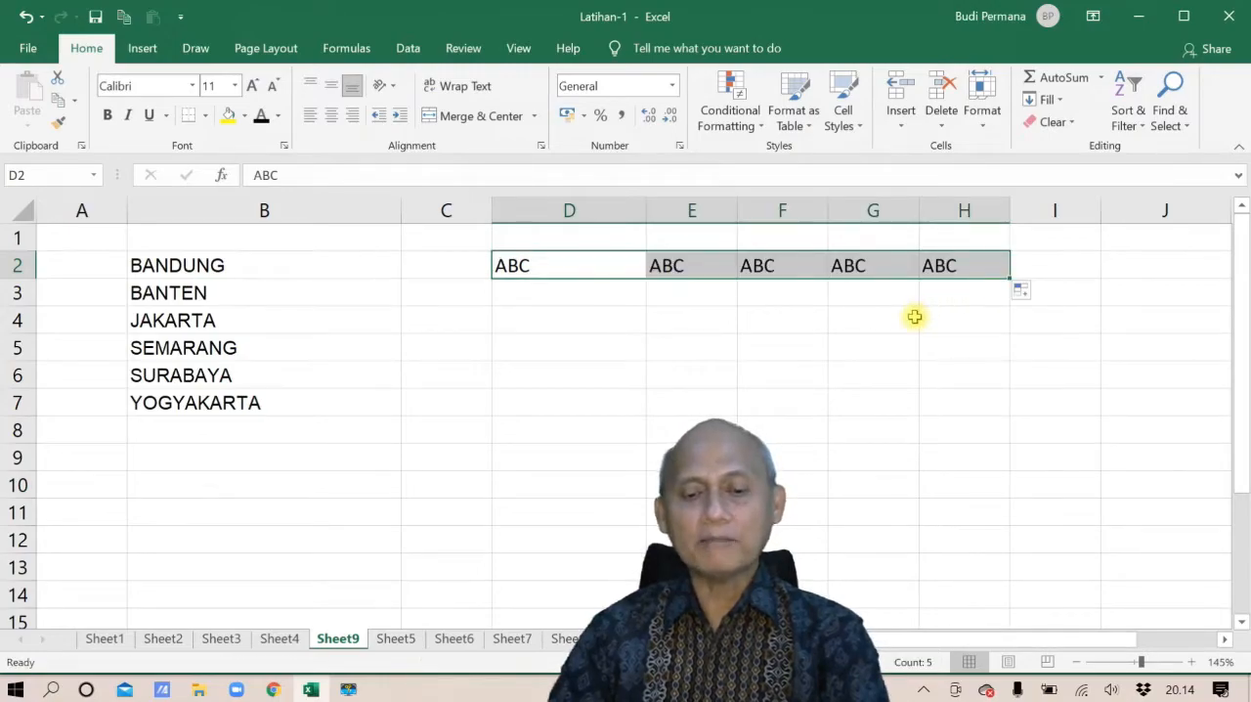
key(ctrl+c)
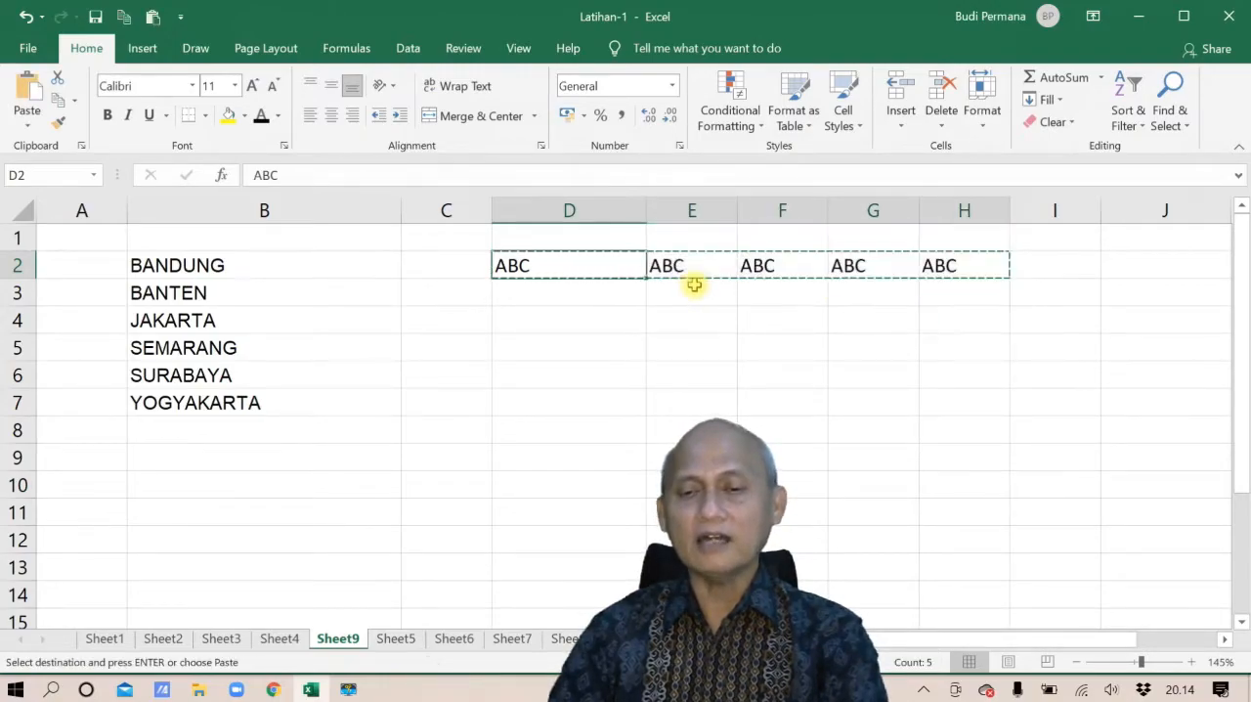
key(ctrl+z)
Copy ABC through D2:D7 using the Fill Down command and undo it
click(1061, 102)
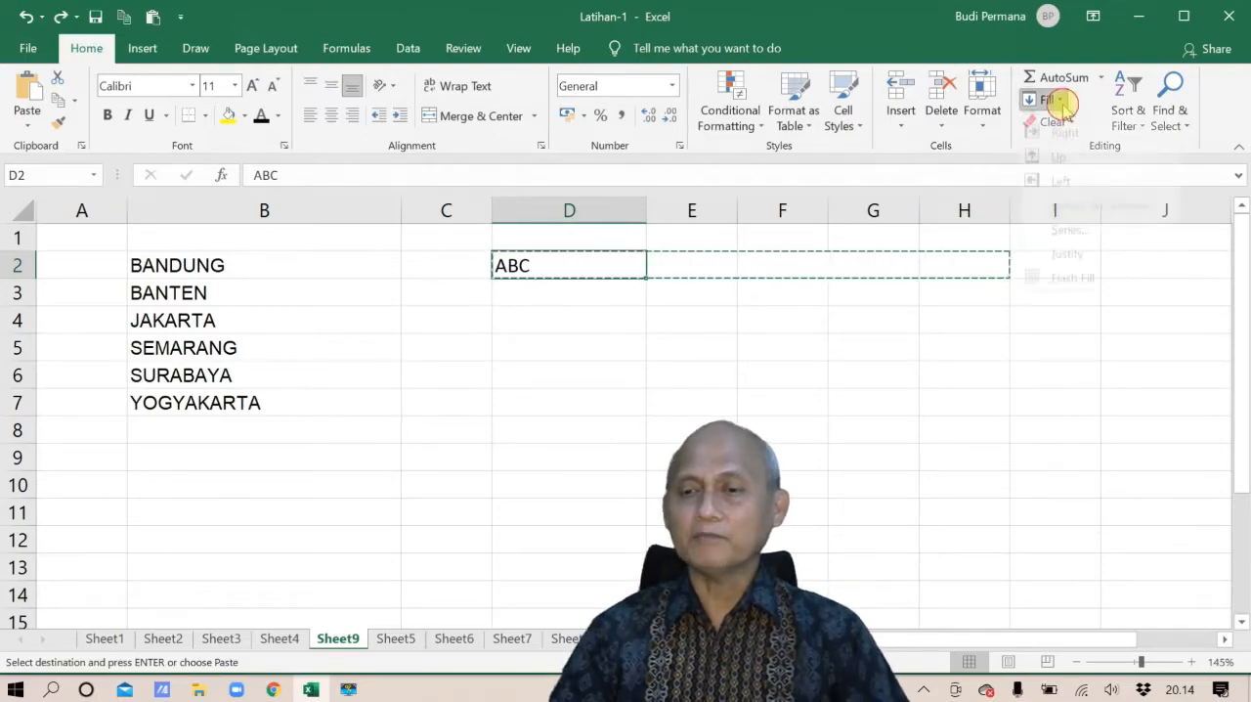
click(611, 327)
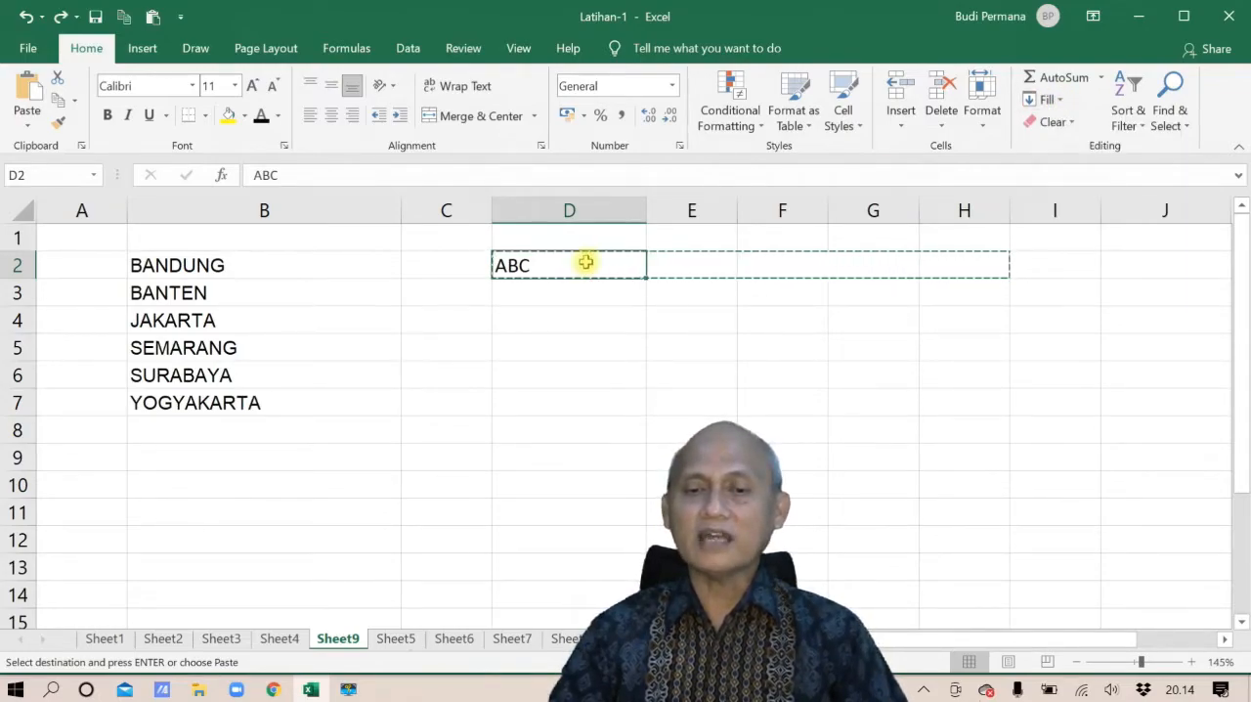
drag(584, 263, 567, 394)
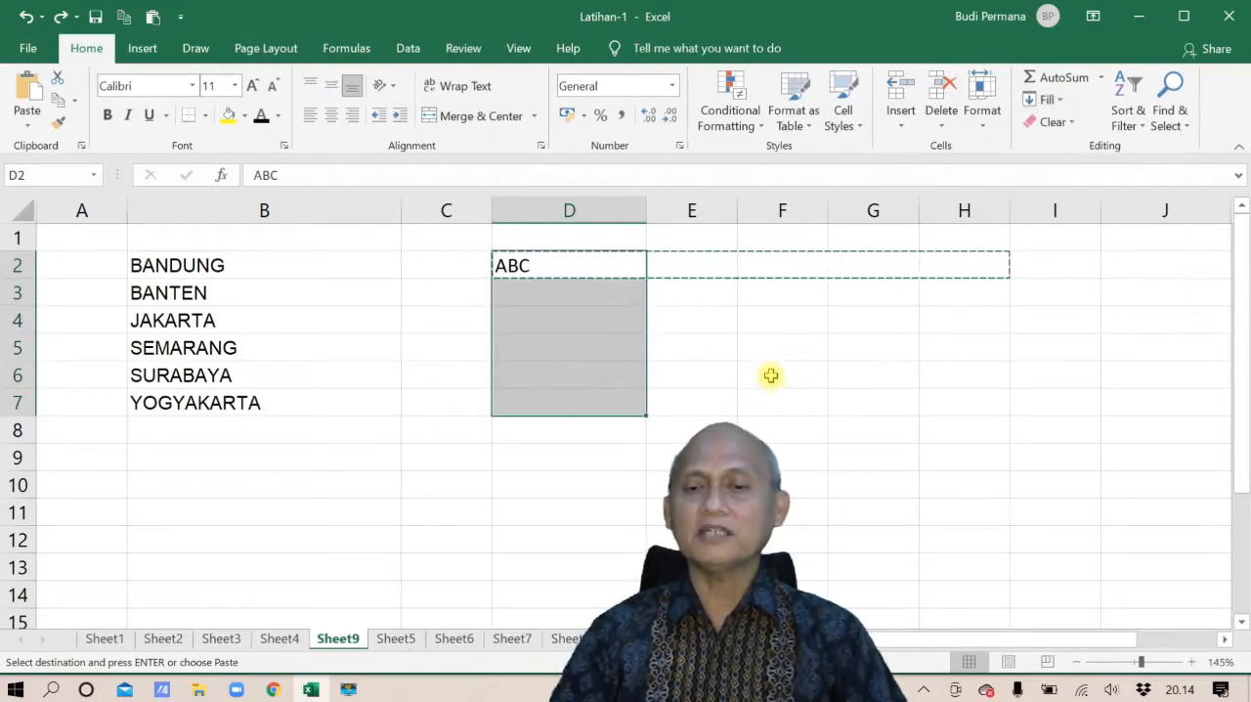
click(1056, 98)
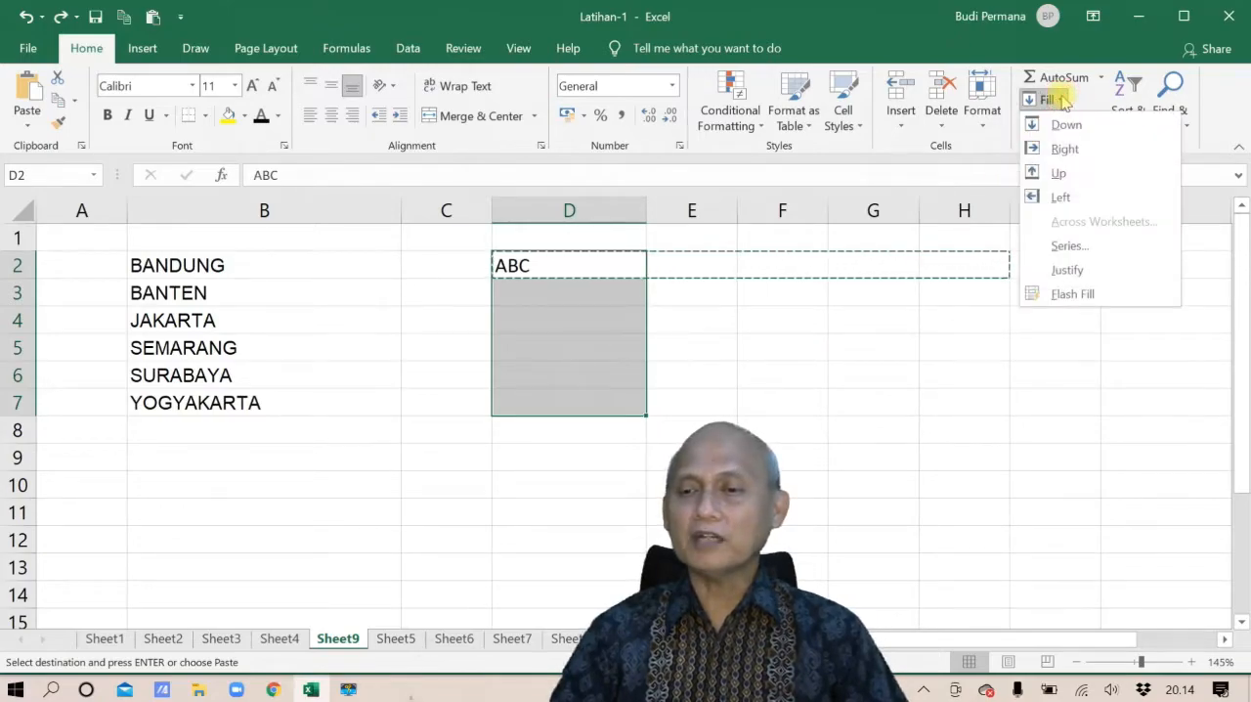
click(1065, 125)
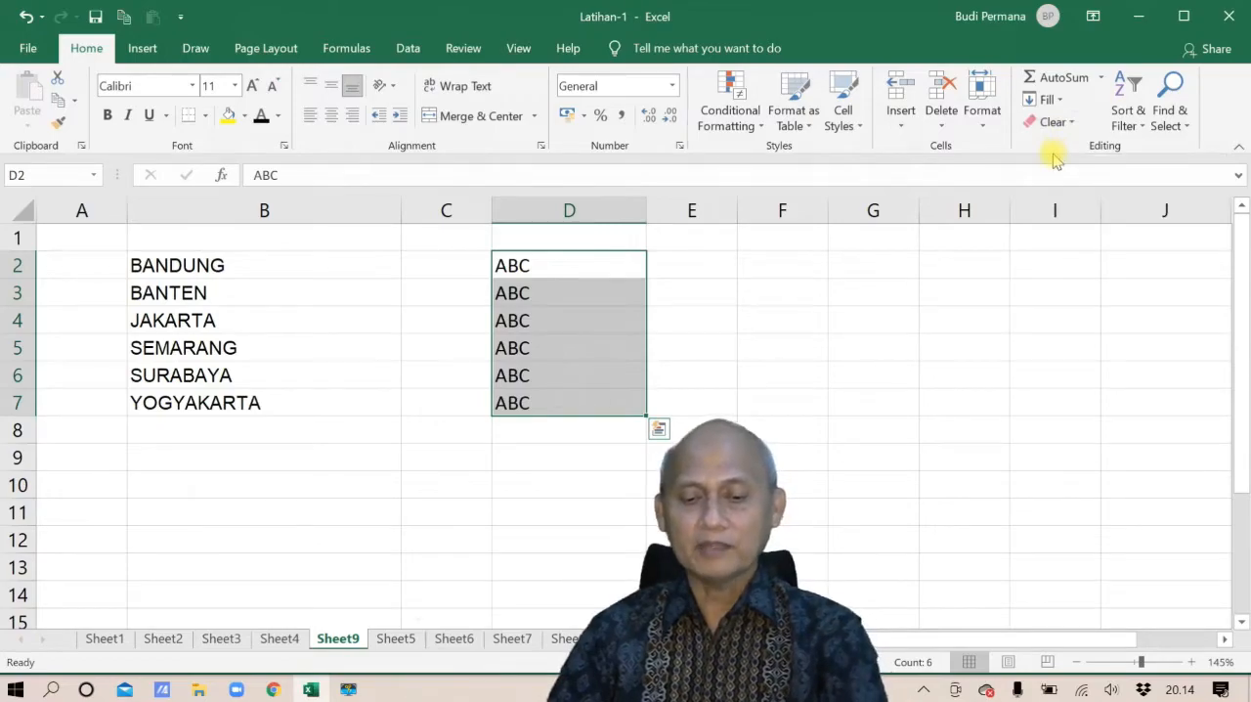
key(ctrl+z)
Copy ABC across D2:H2 using the Fill Right command and look over the other fill directions
click(661, 317)
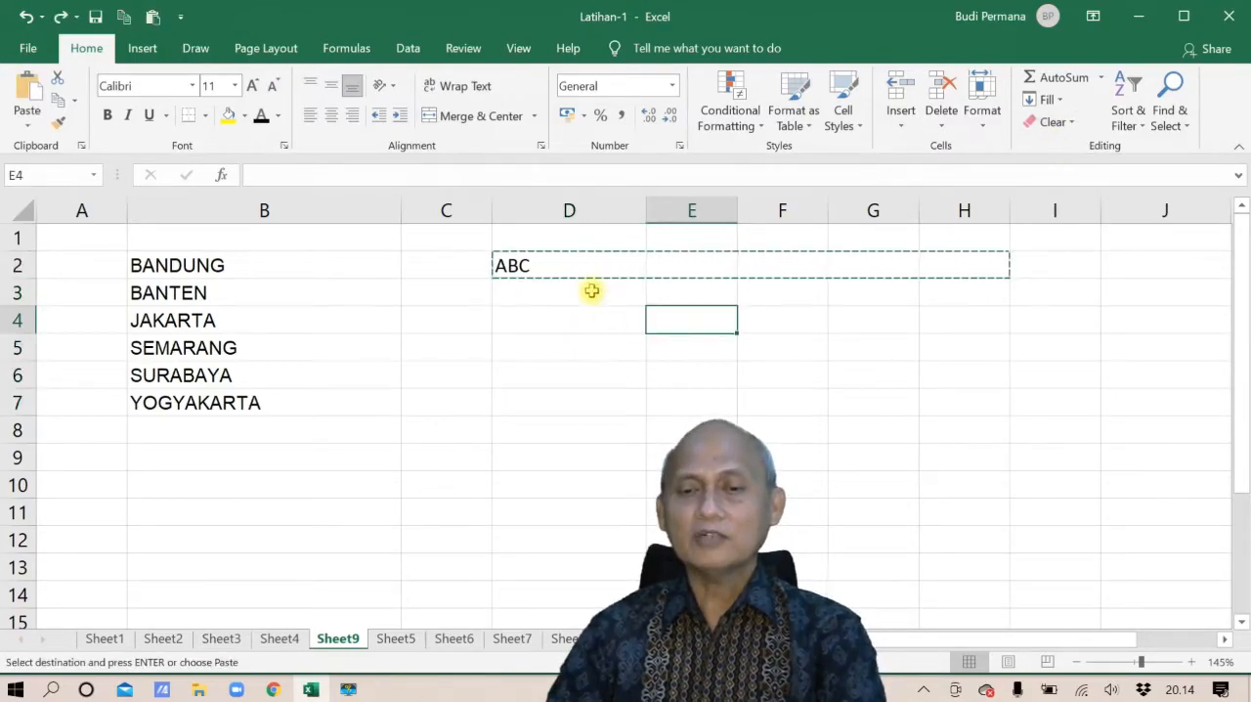
drag(540, 274, 963, 256)
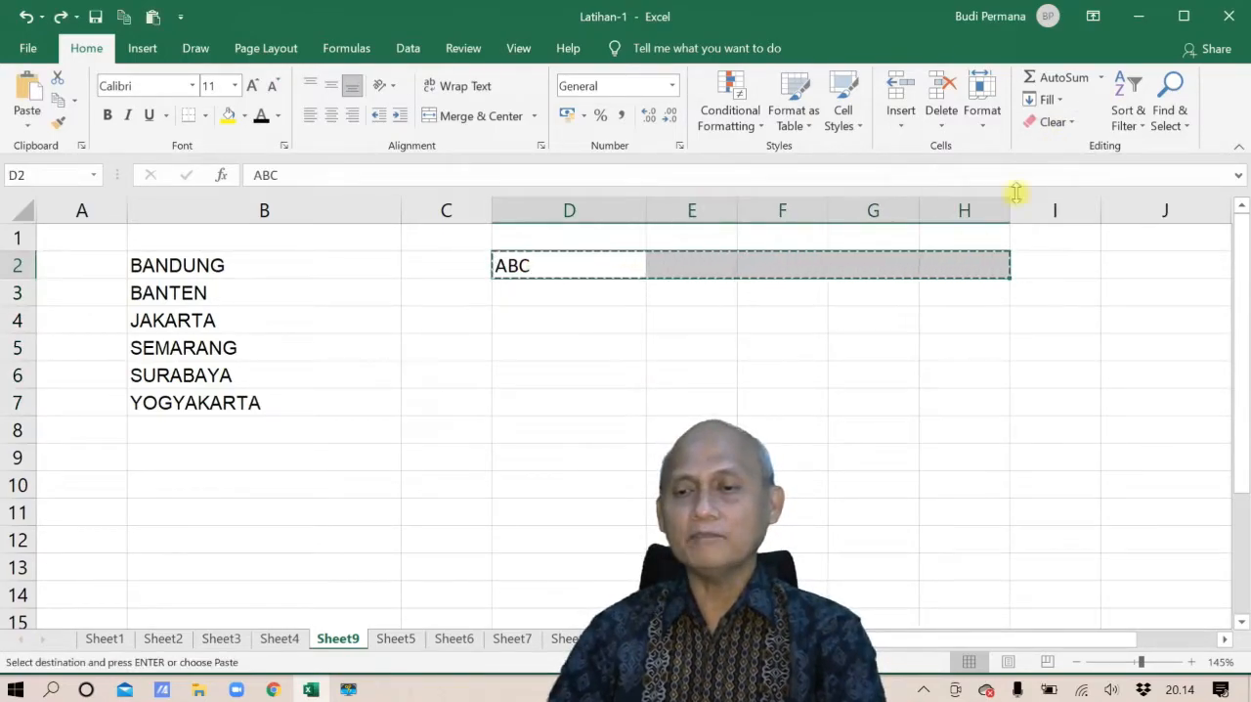
click(1060, 102)
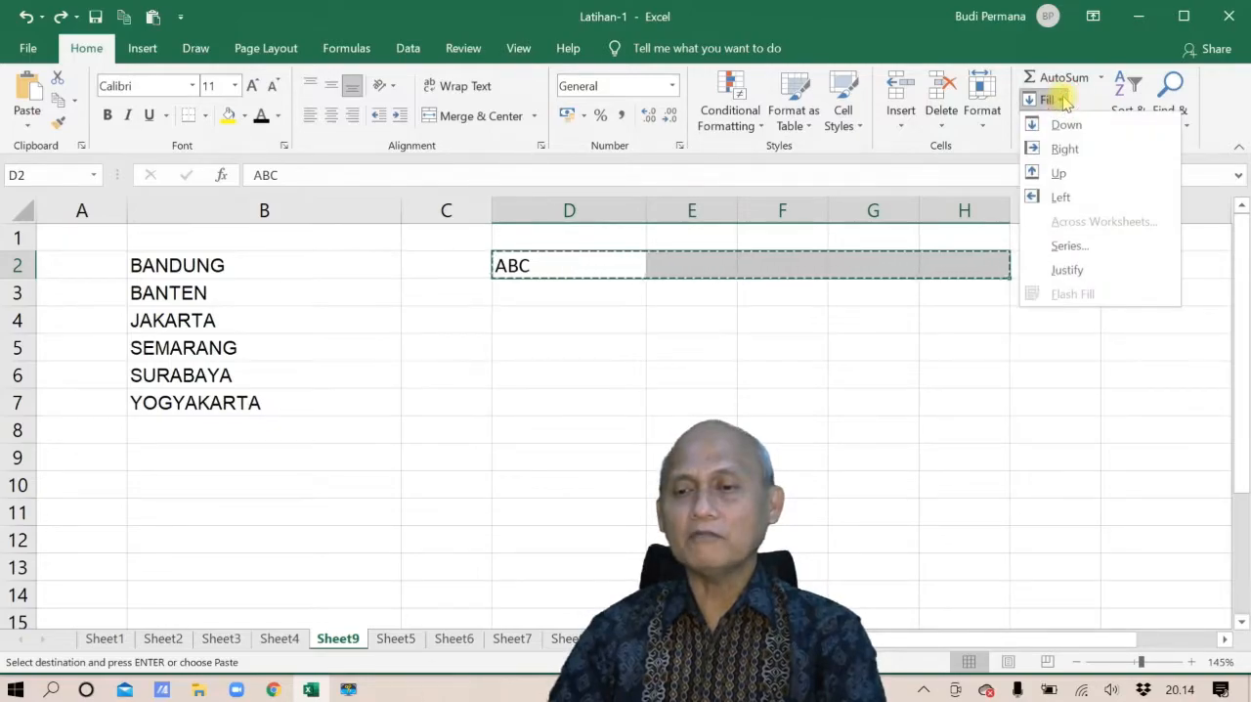
click(1065, 149)
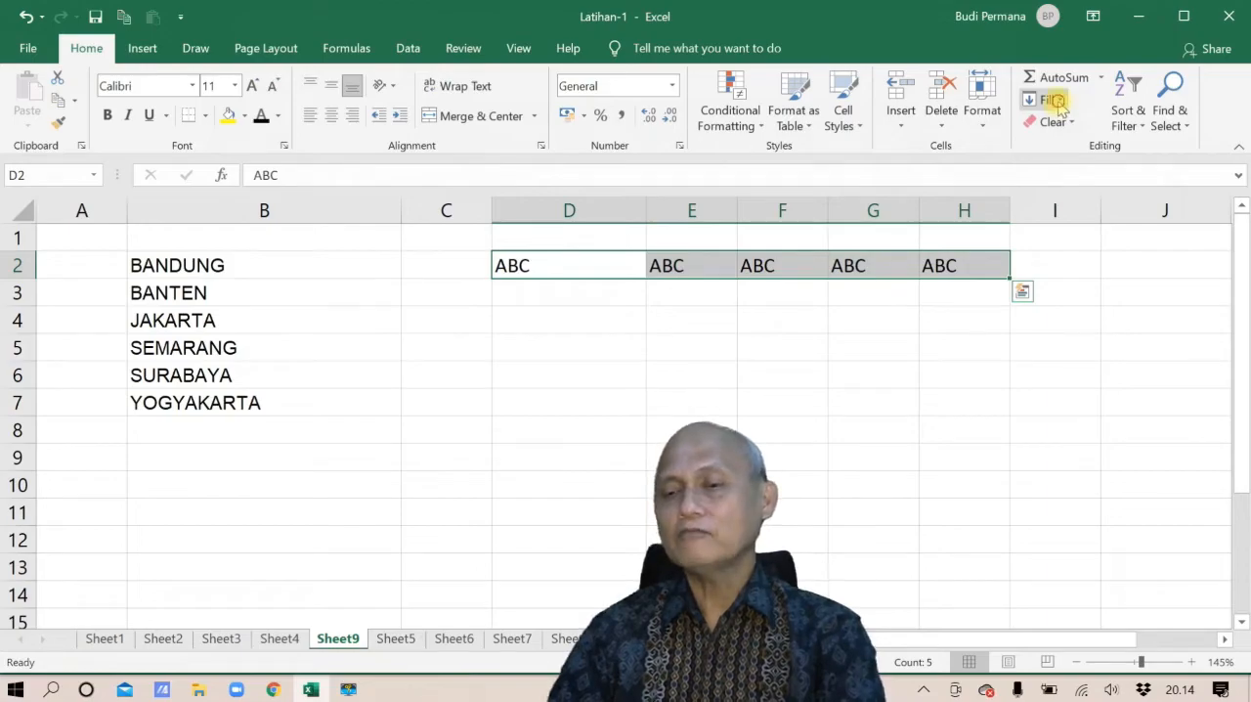
click(1060, 104)
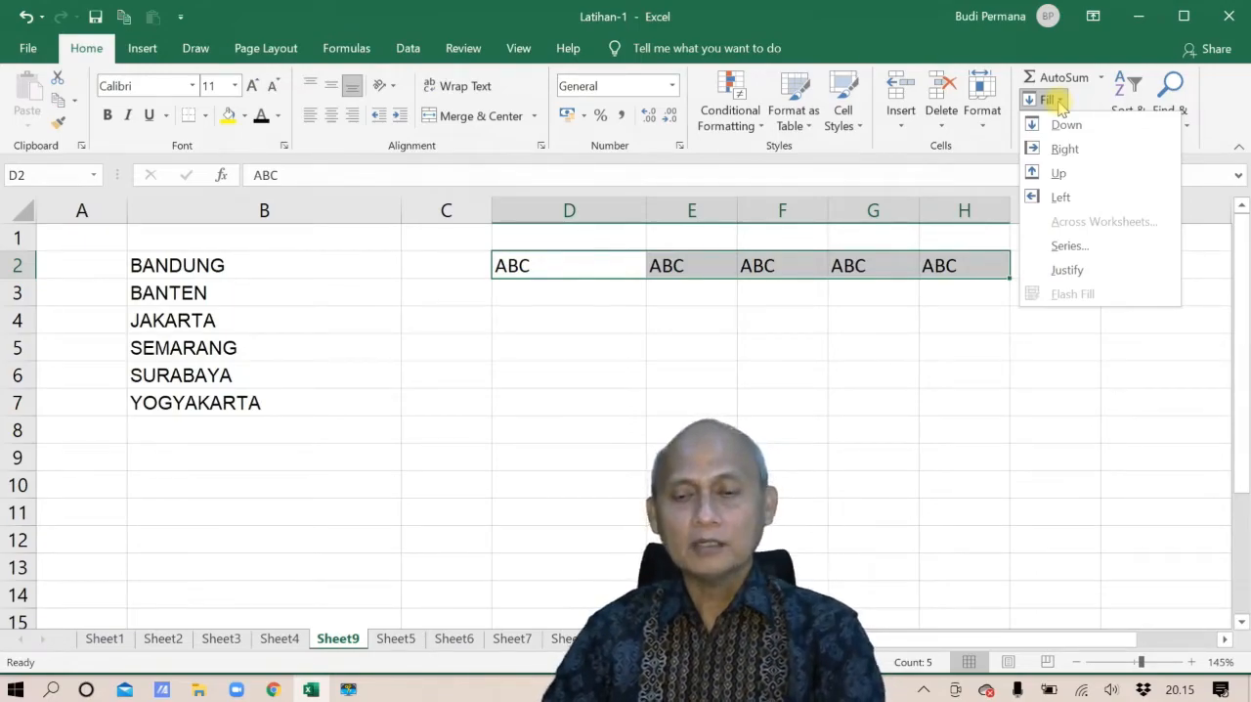
click(785, 329)
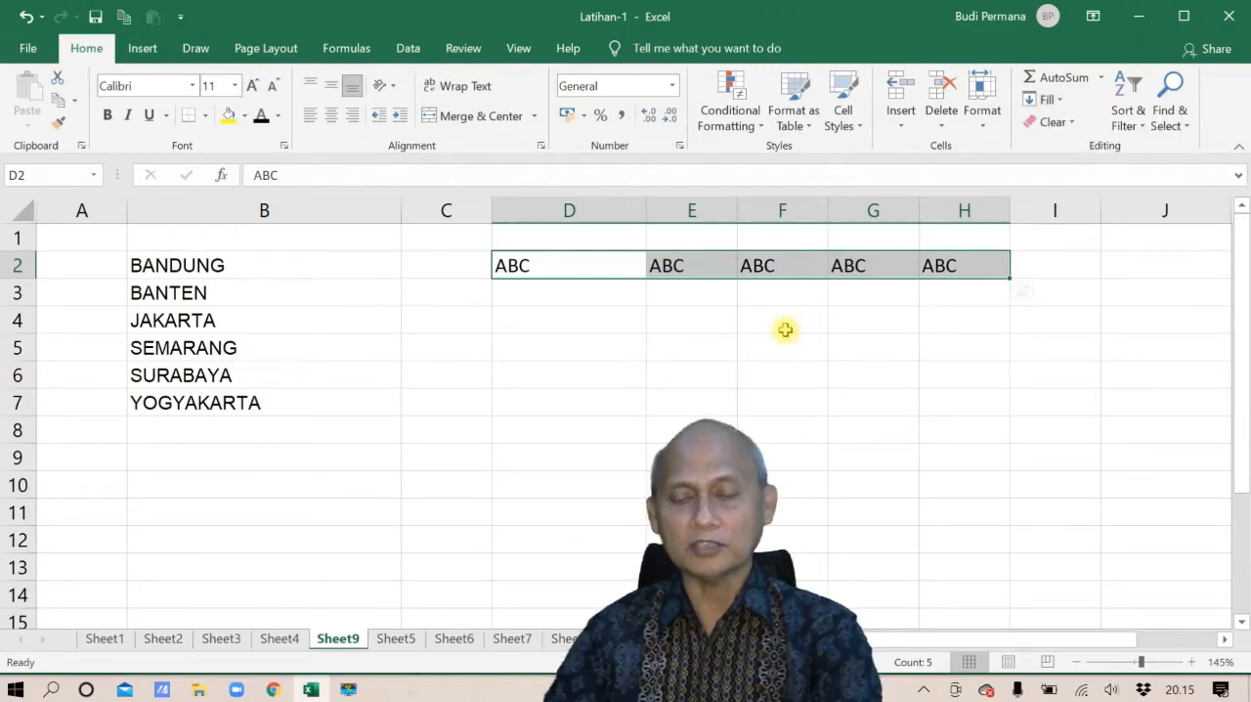
Undo the rightward fill and the ABC entry in D2
key(ctrl+z)
key(ctrl+z)
key(ctrl+c)
click(786, 329)
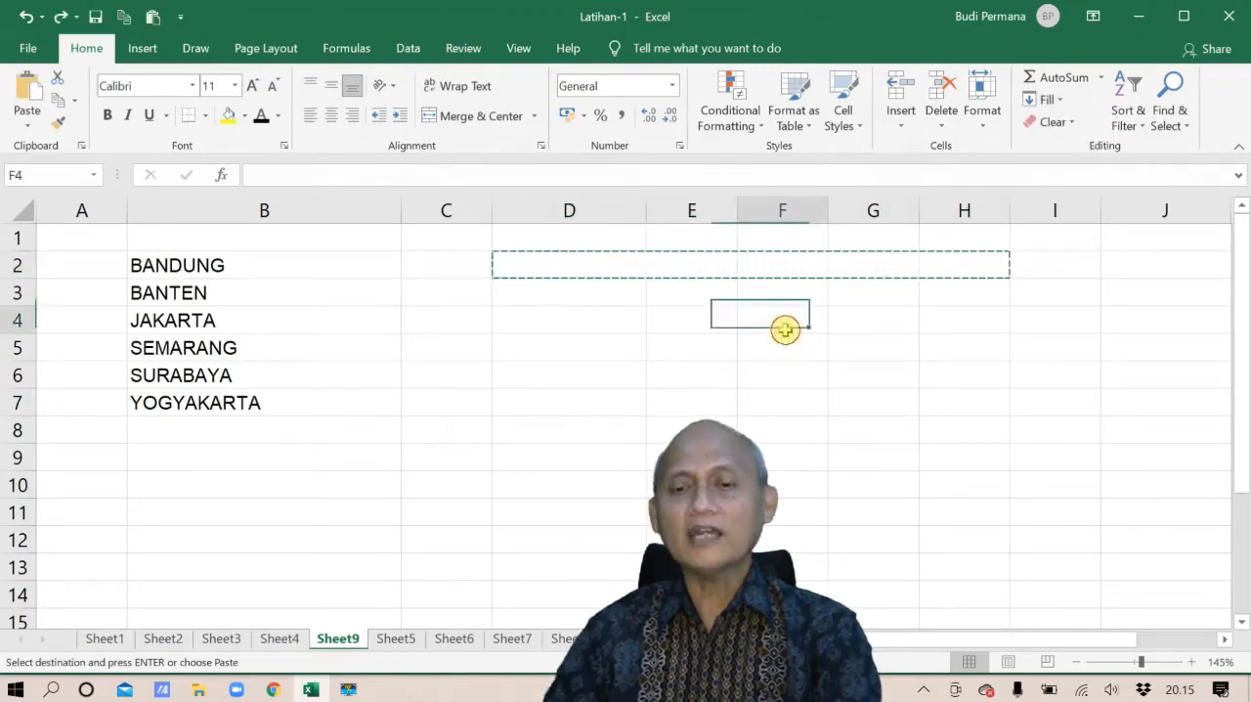
Enter the number 10 in cell D2
click(612, 264)
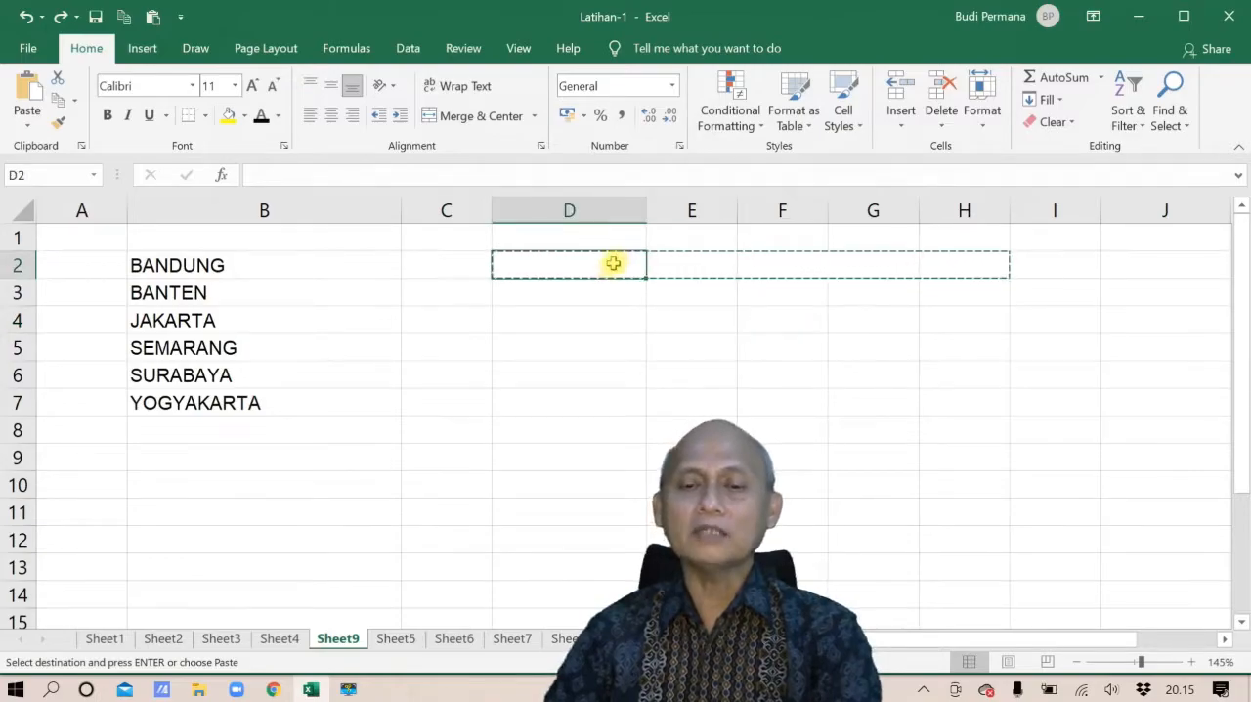
text(10)
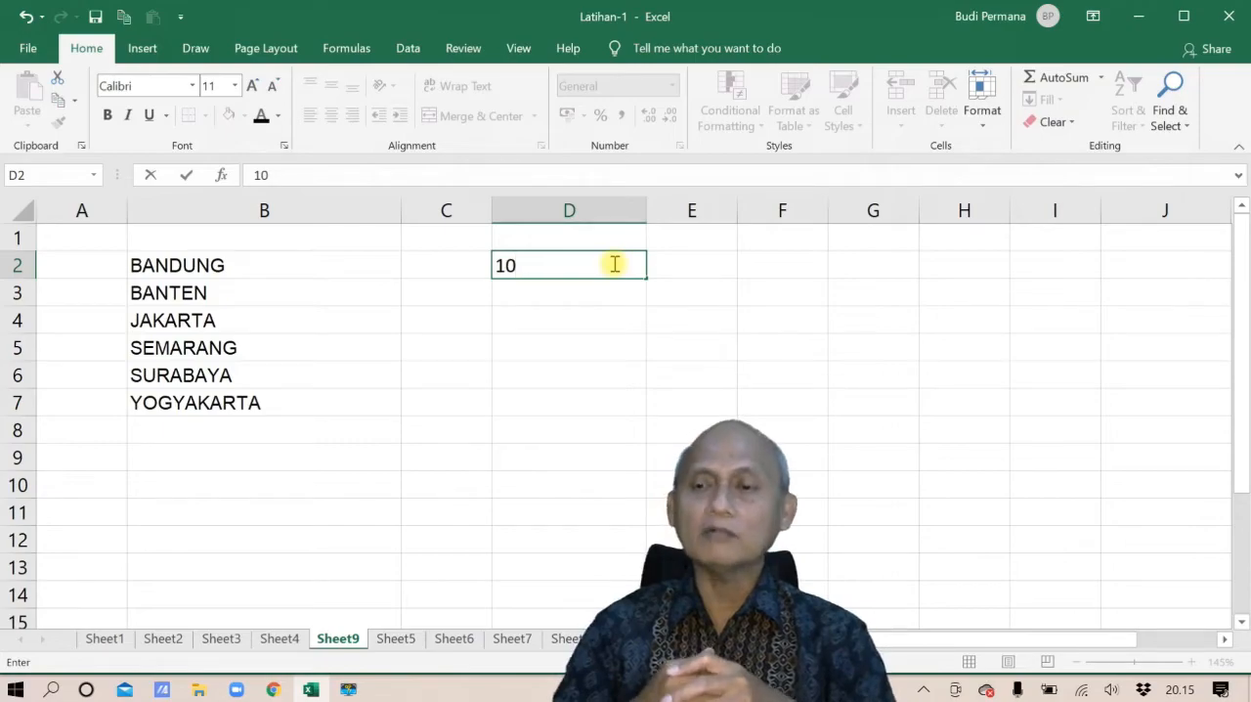
key(Return)
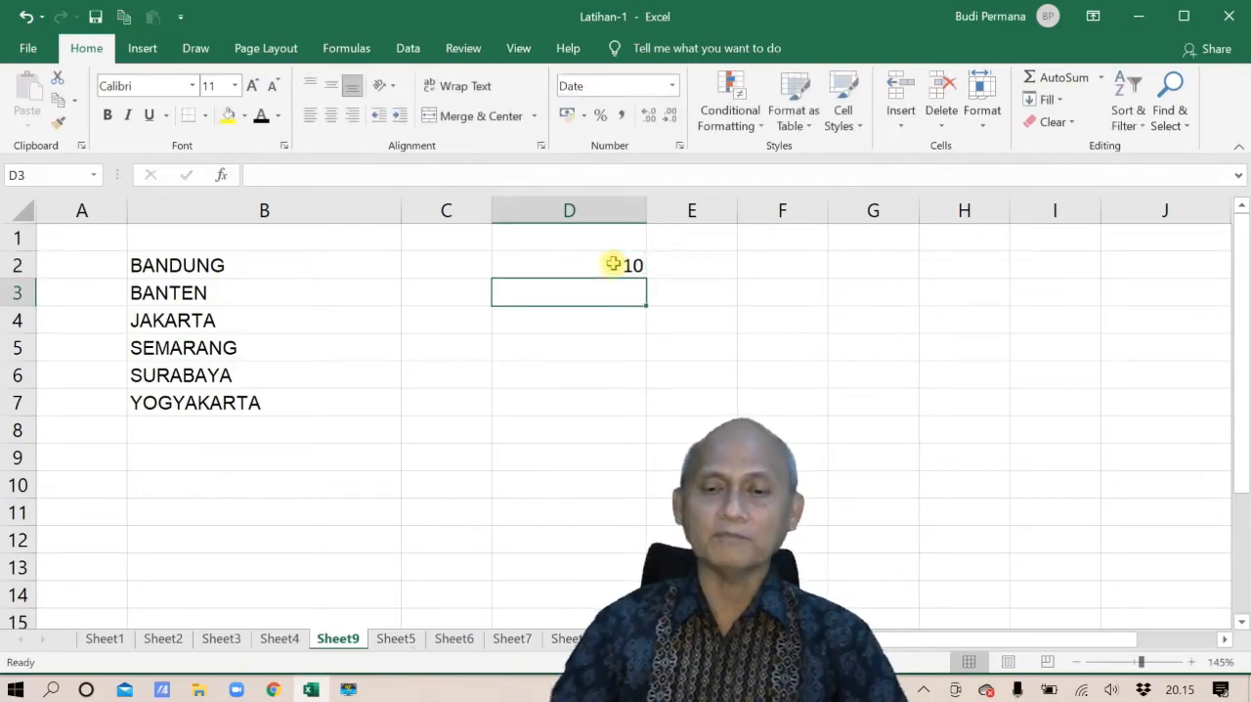
Fill D2:D7 with a linear column series using a step value of 5, and undo the fill
click(613, 264)
drag(615, 264, 592, 397)
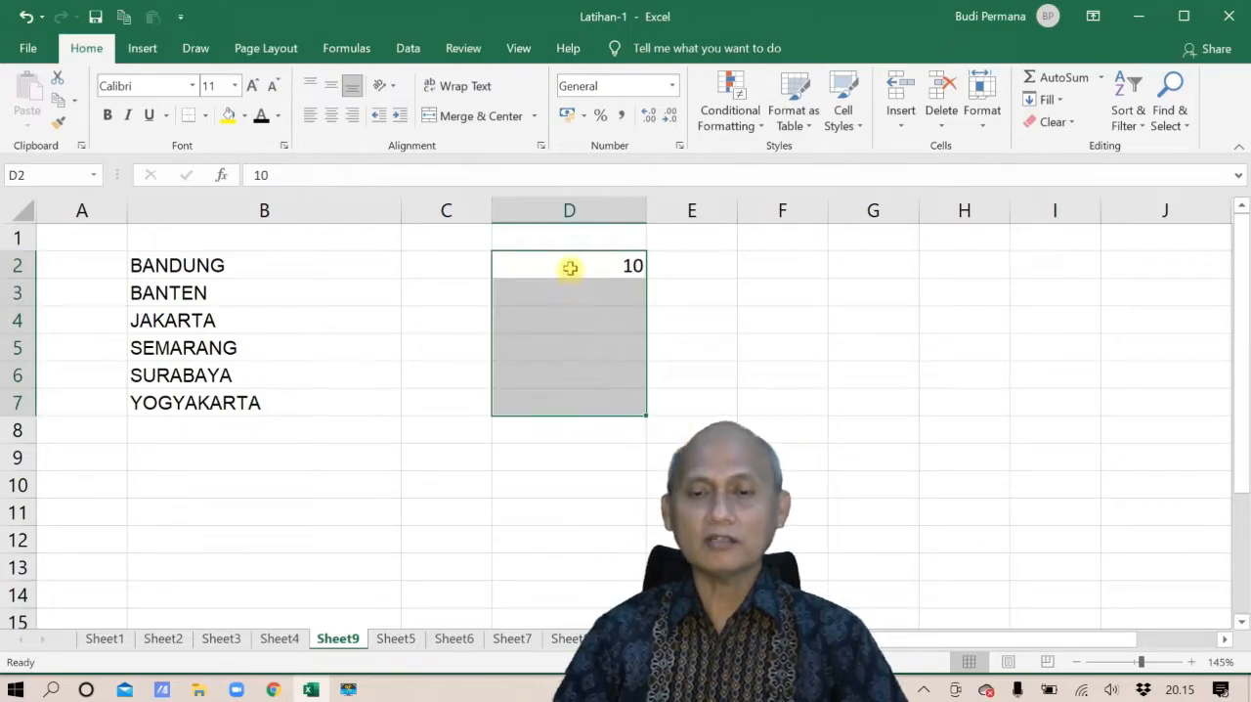
click(1059, 100)
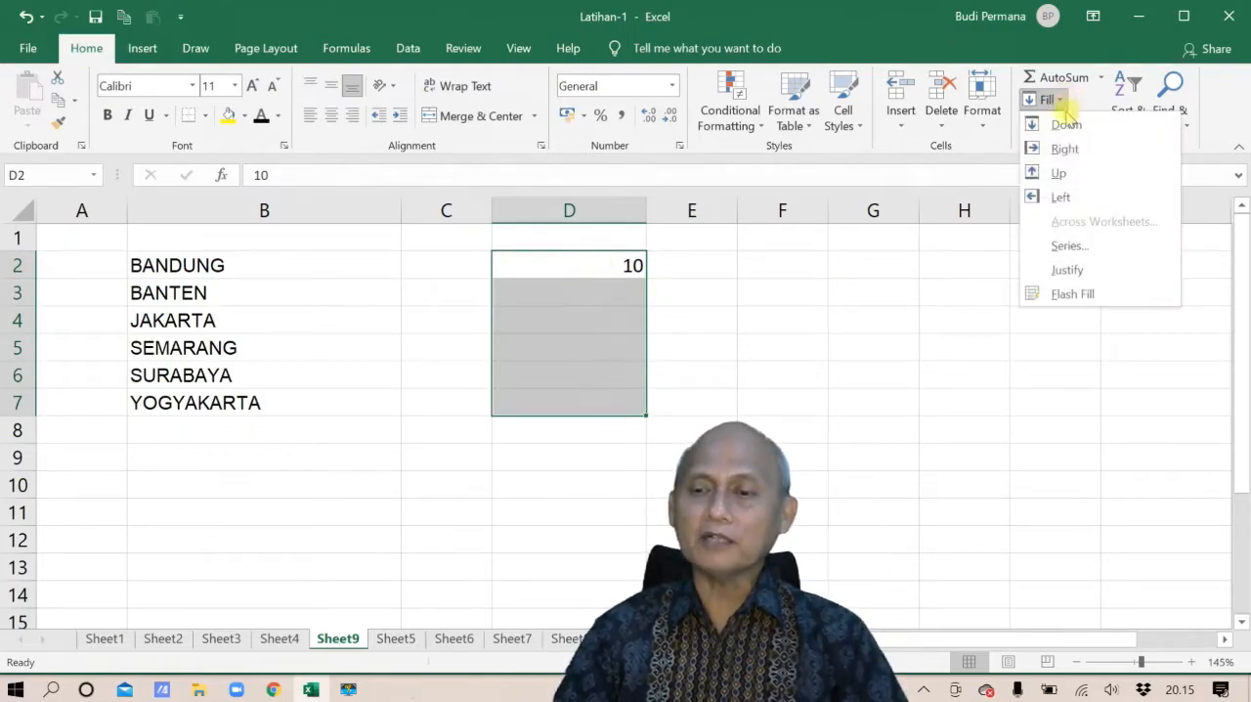
click(1066, 247)
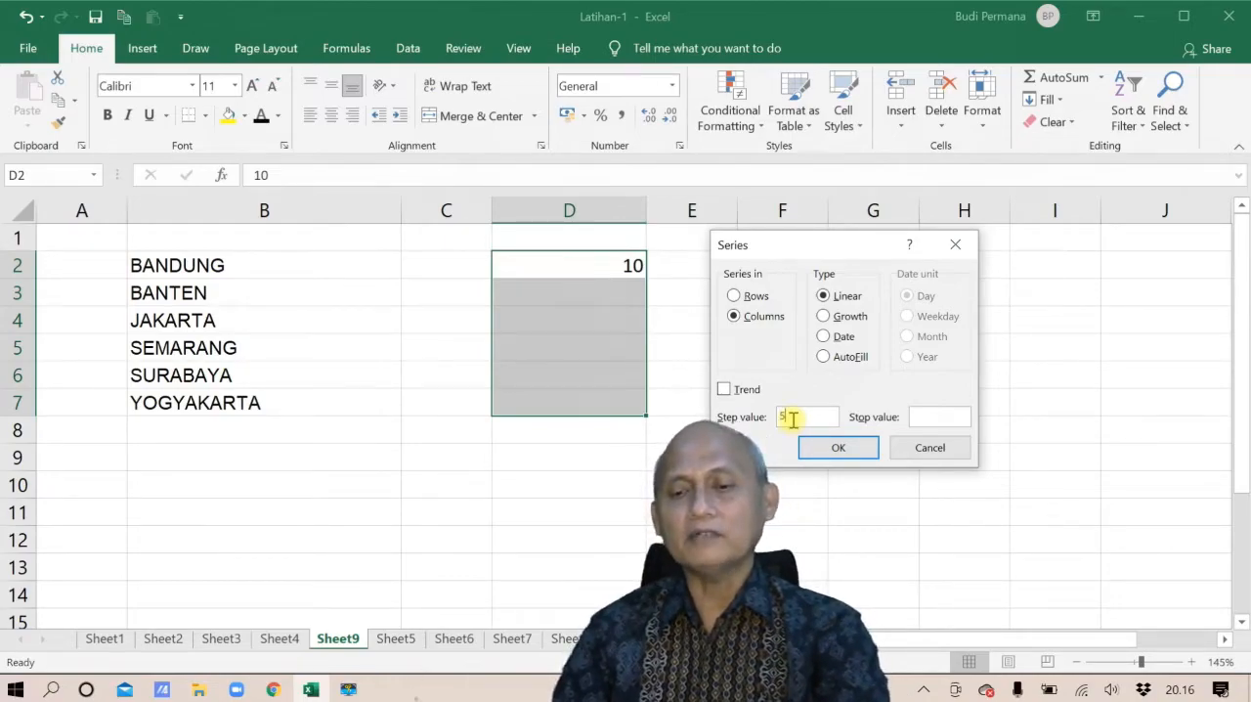
click(829, 444)
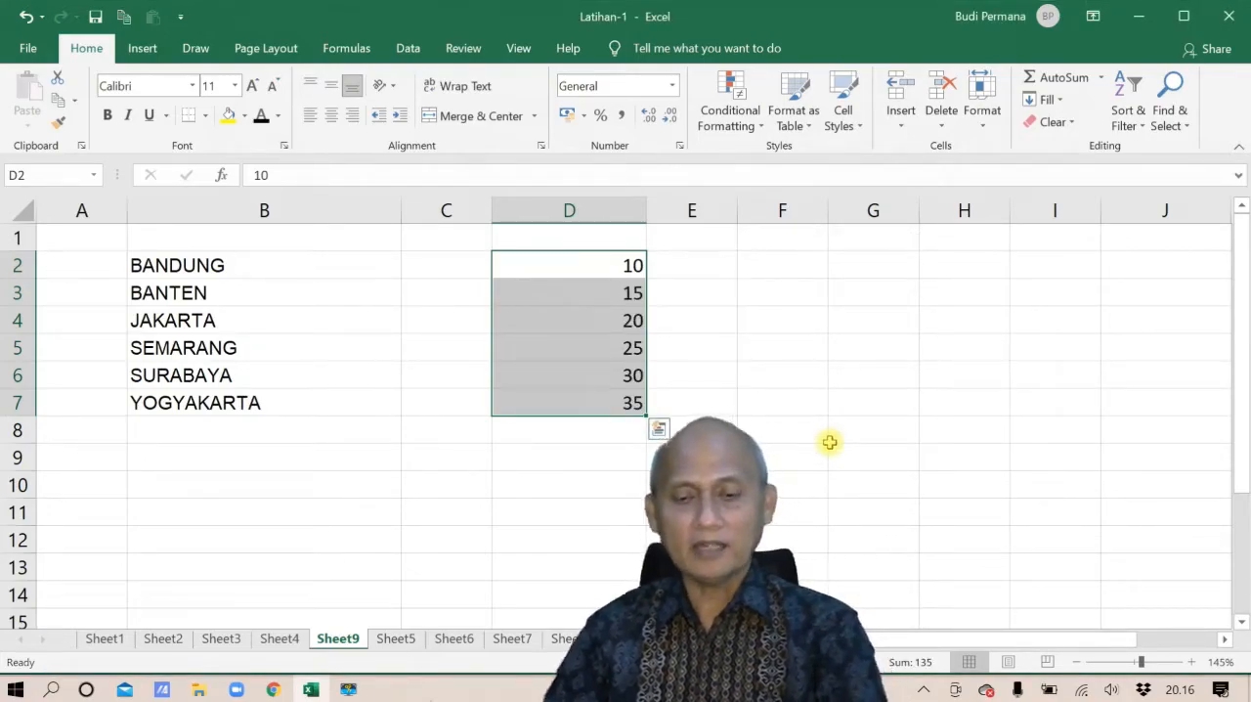
key(ctrl+z)
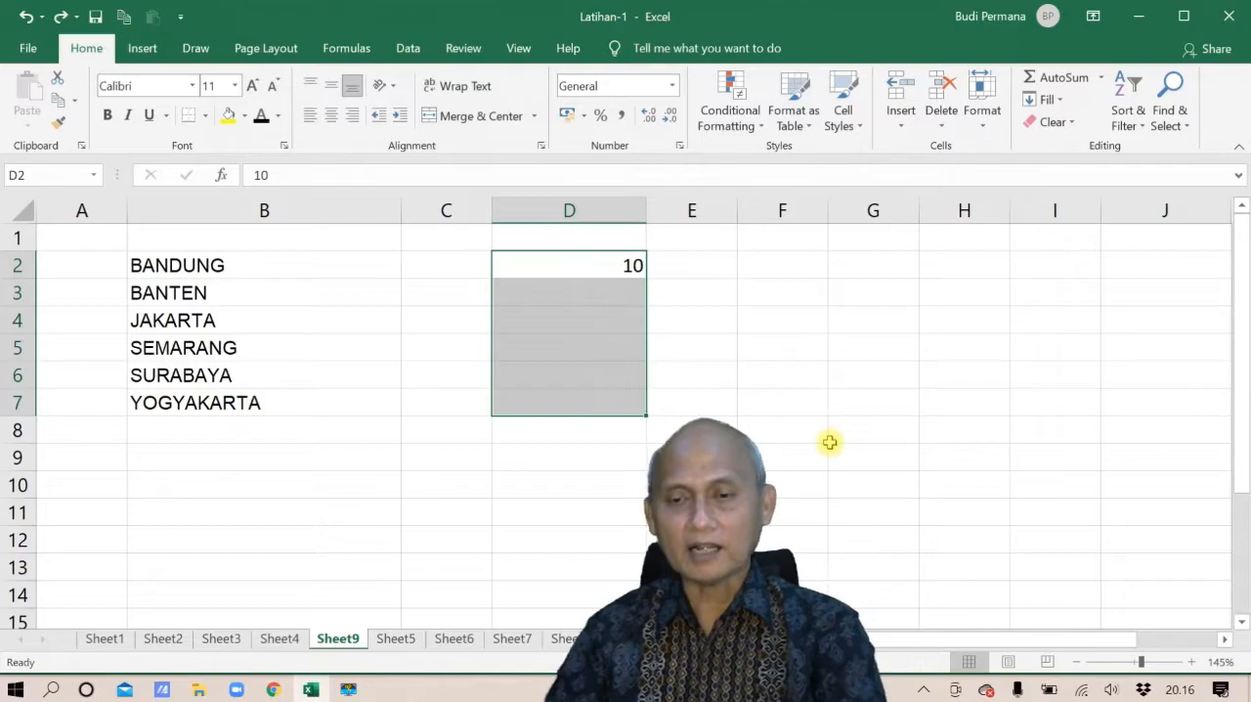
Fill D2:D7 with a linear column series using a step value of 10, and undo the fill
click(1056, 100)
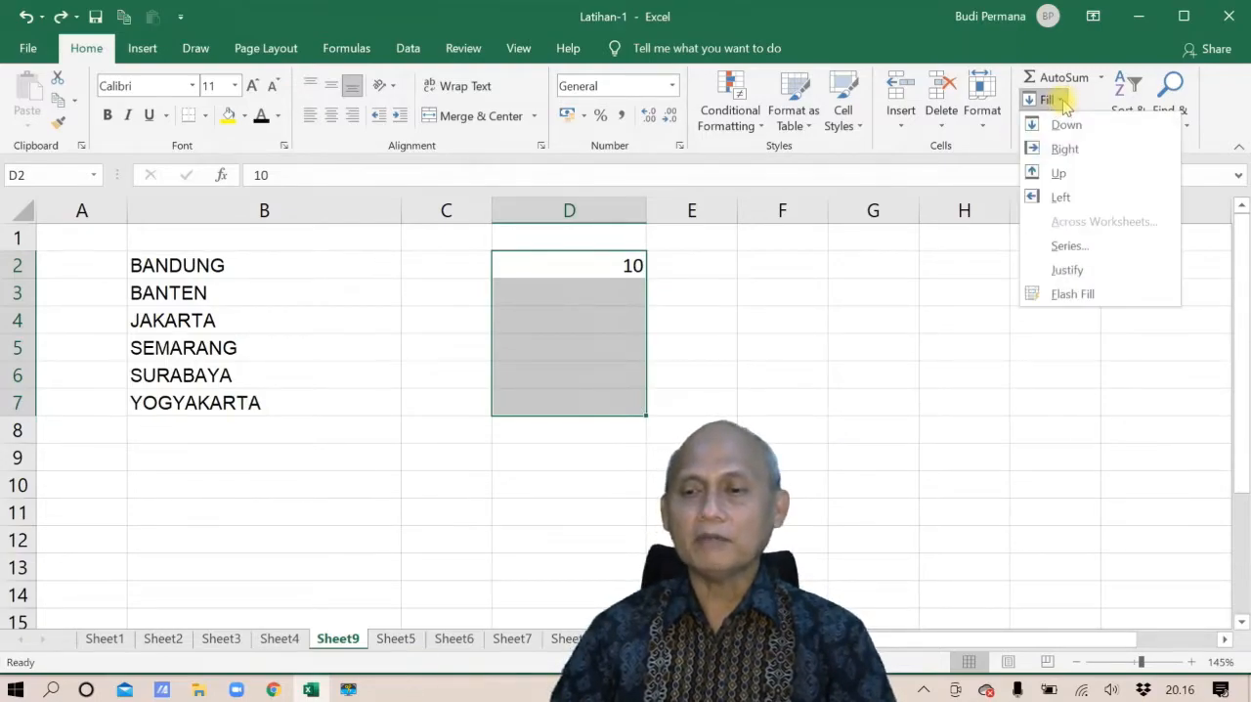
click(1084, 245)
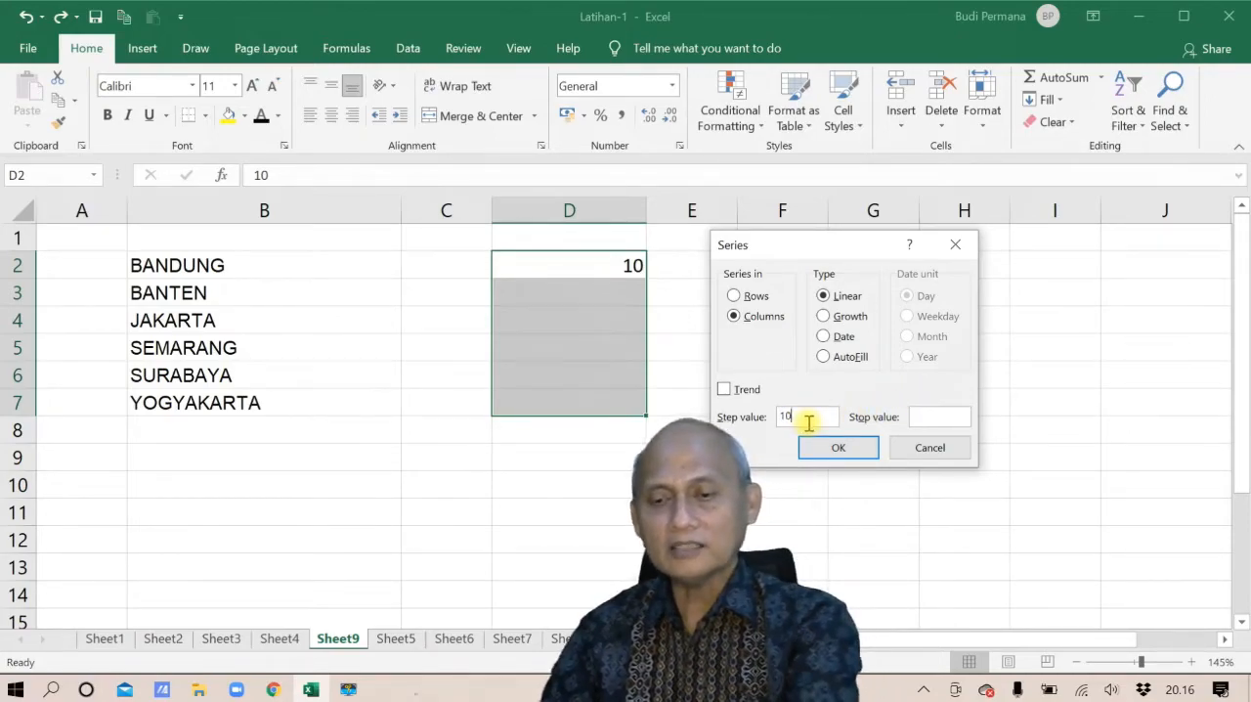
click(841, 449)
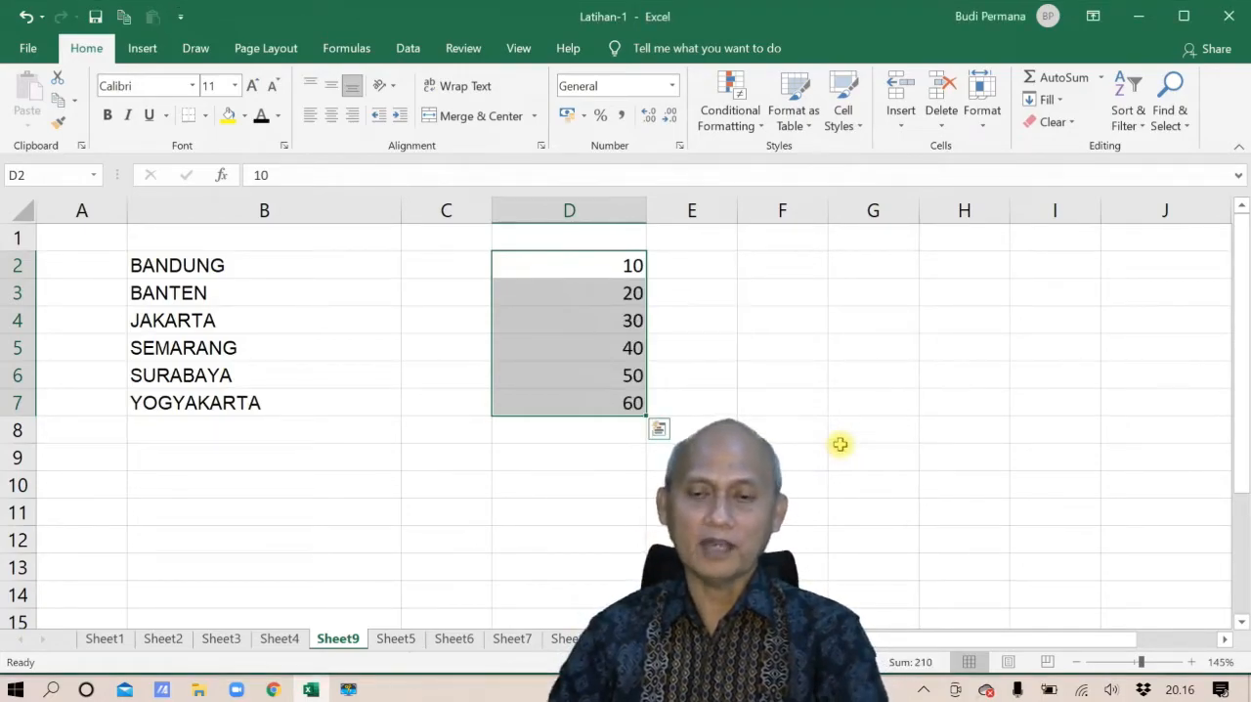
key(ctrl+z)
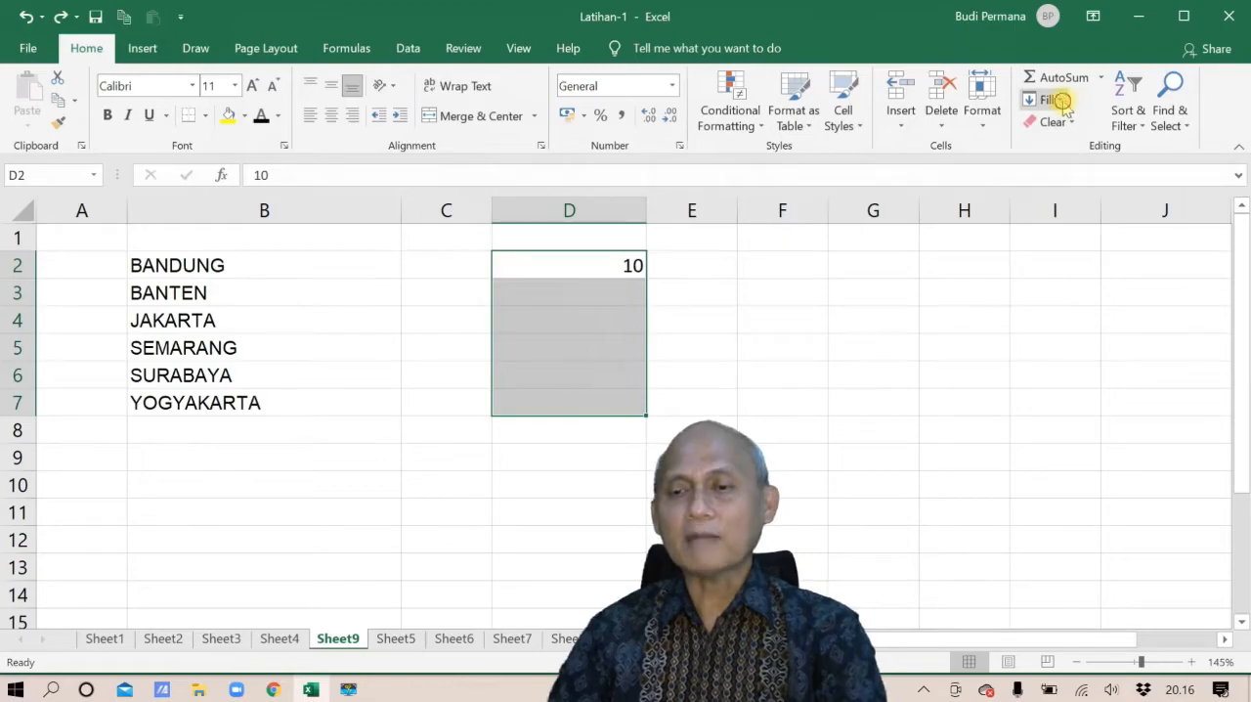
Fill D2:D7 with a linear column series using the Trend option, and undo the fill
click(1060, 101)
click(1056, 243)
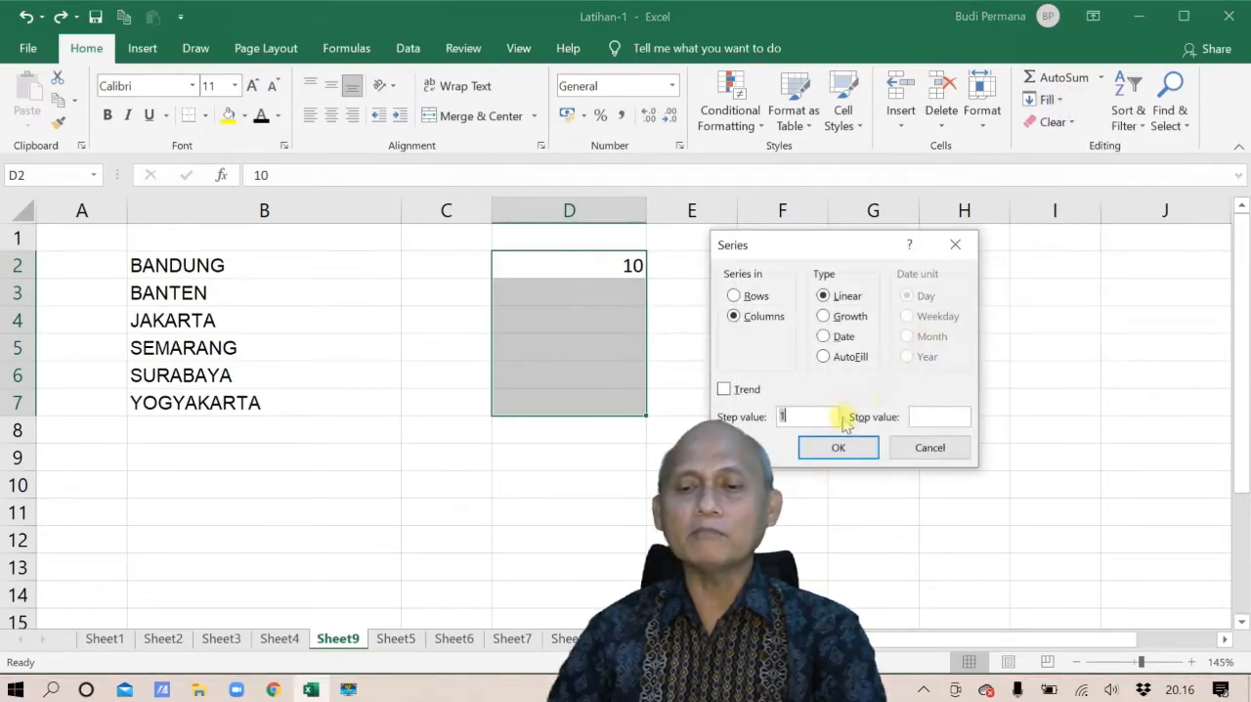
click(724, 390)
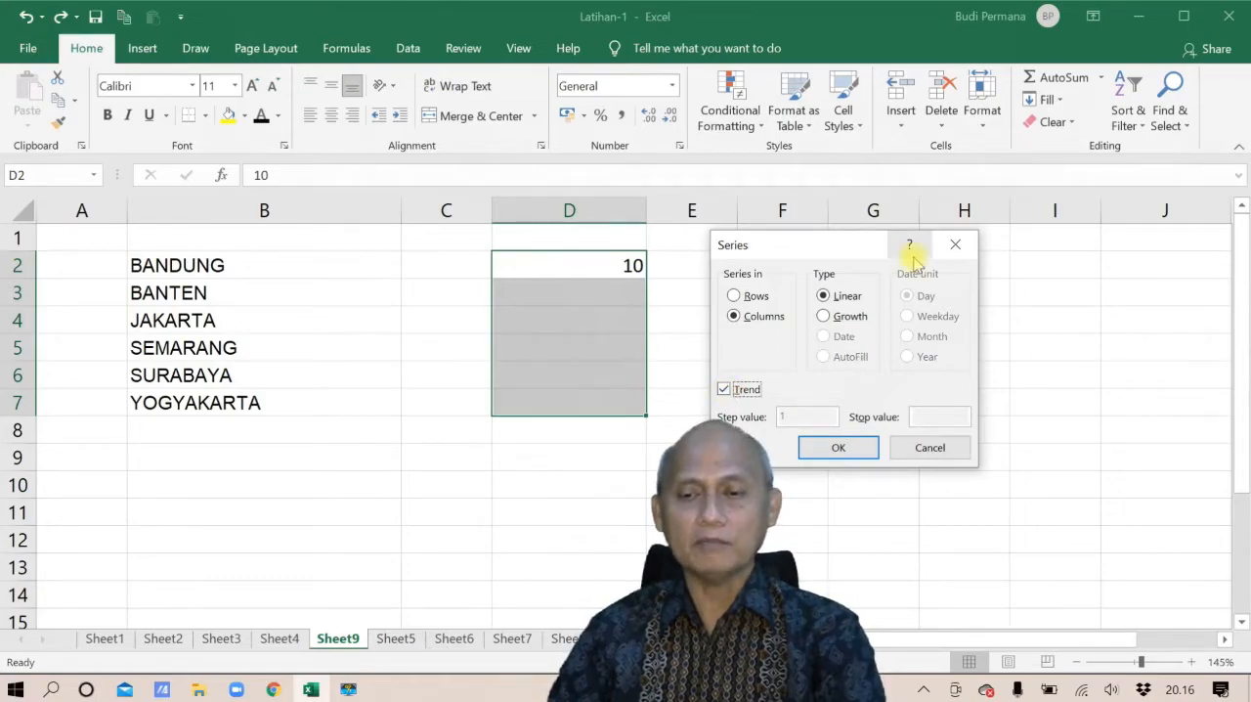
click(819, 446)
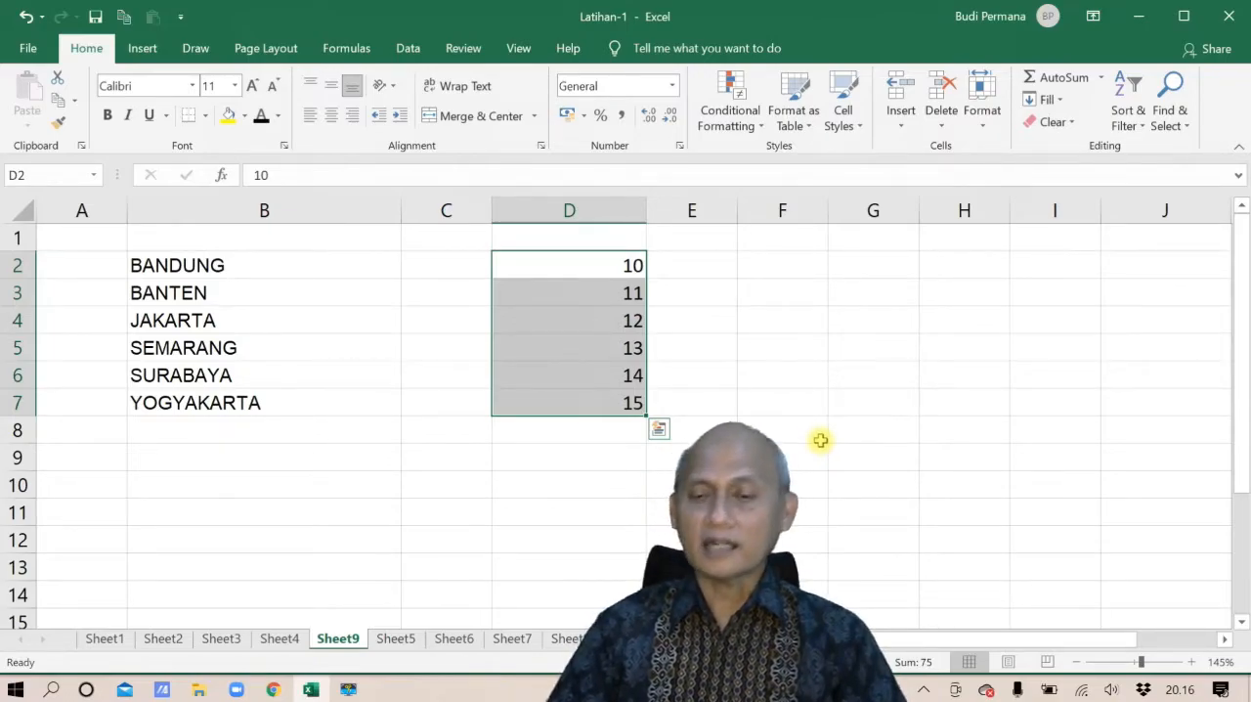
key(ctrl+z)
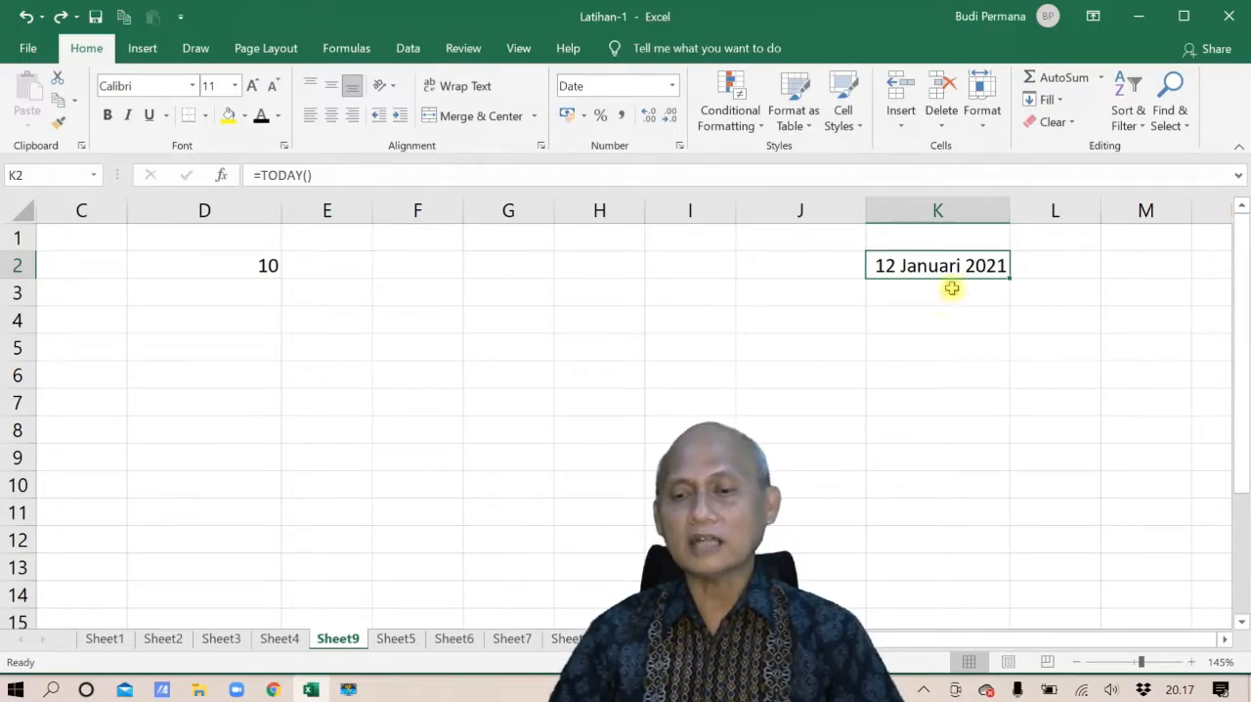
Fill K2:K11 from the date in K2 with a Date series by Day, step value 1, and undo the fill
drag(961, 265, 932, 501)
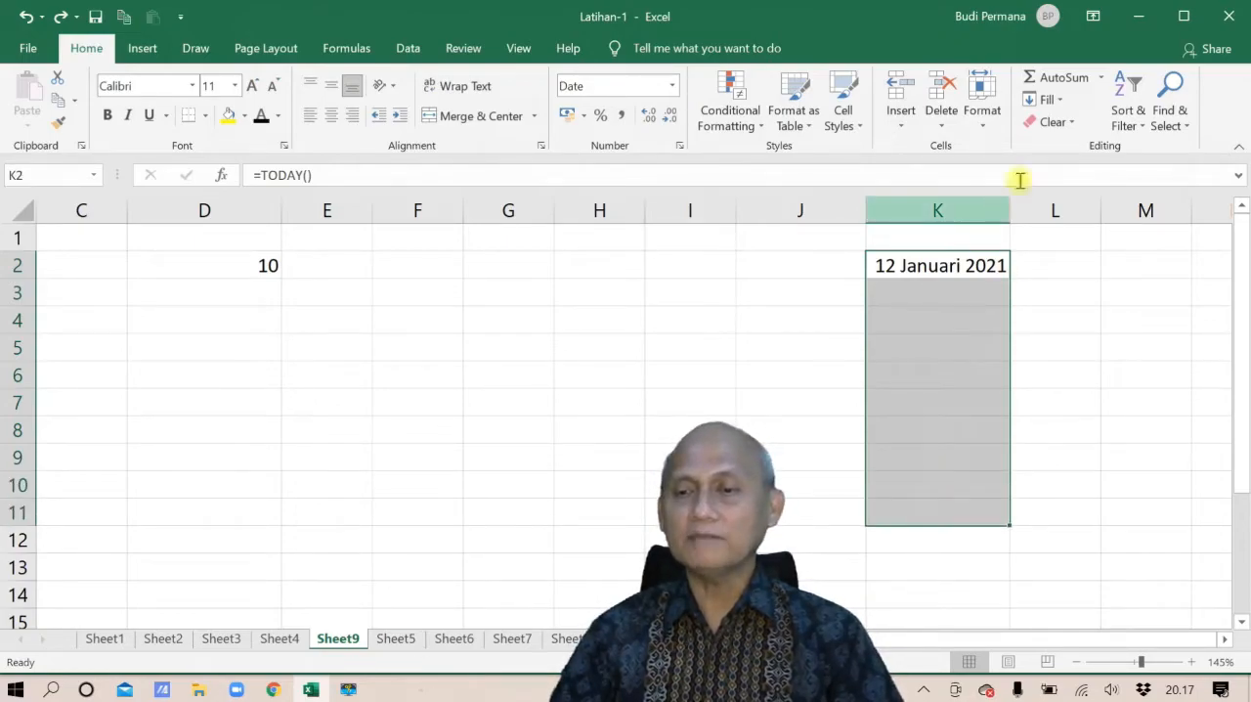
click(1059, 102)
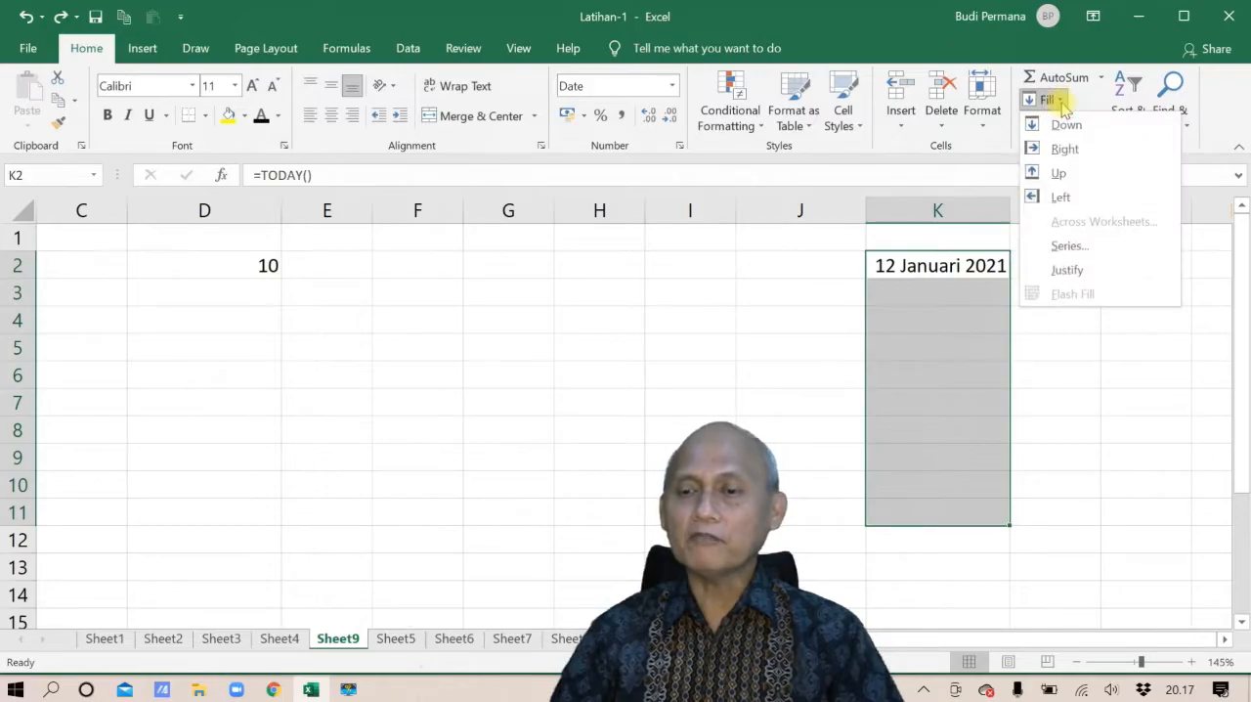
click(1071, 246)
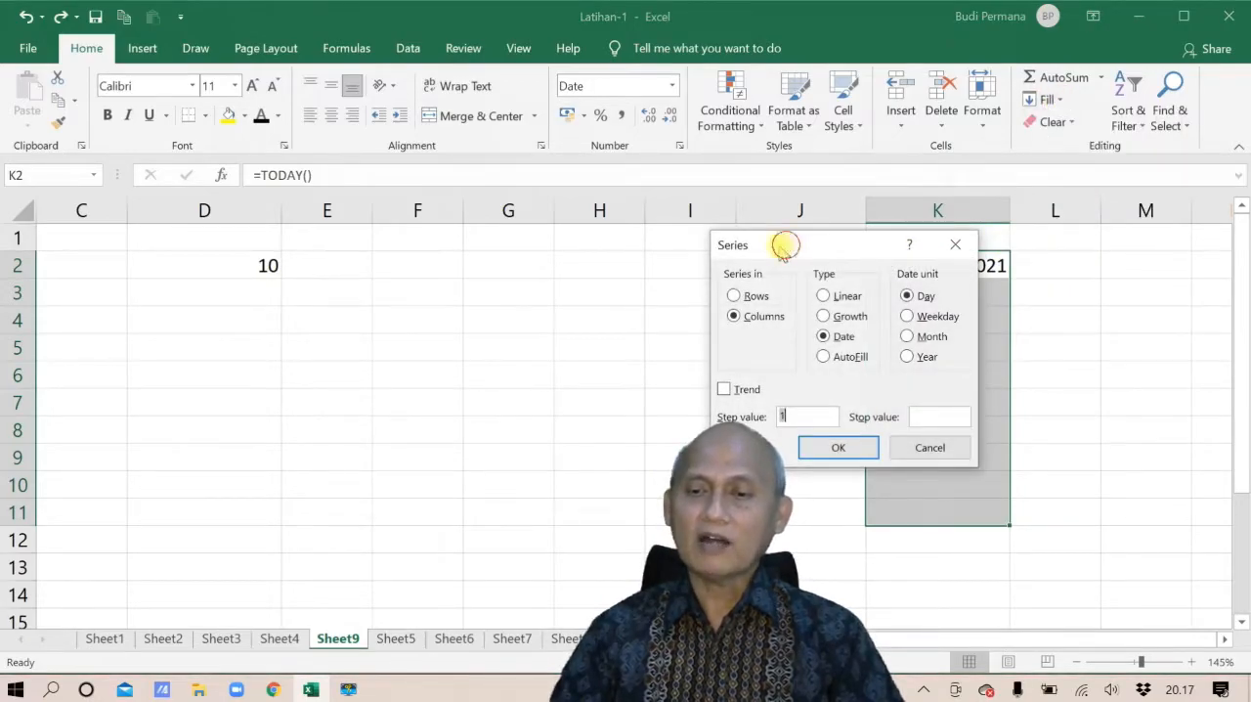
drag(785, 245, 618, 227)
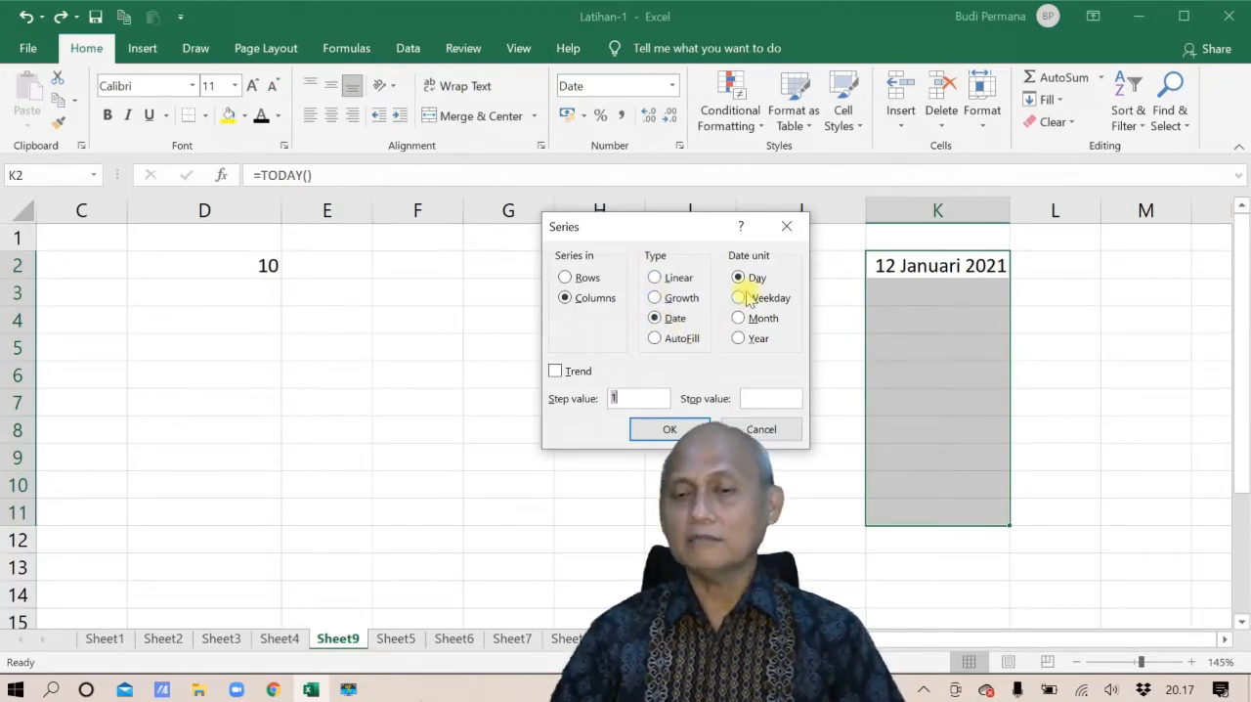
click(669, 429)
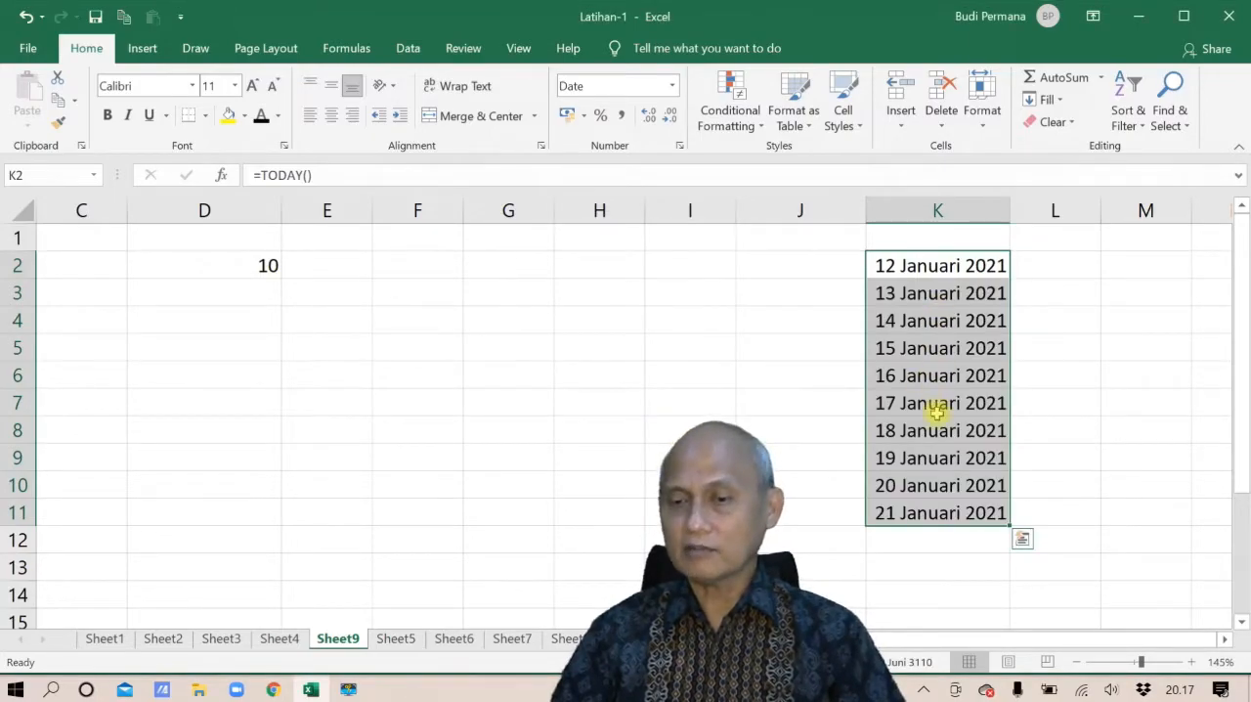
key(ctrl+z)
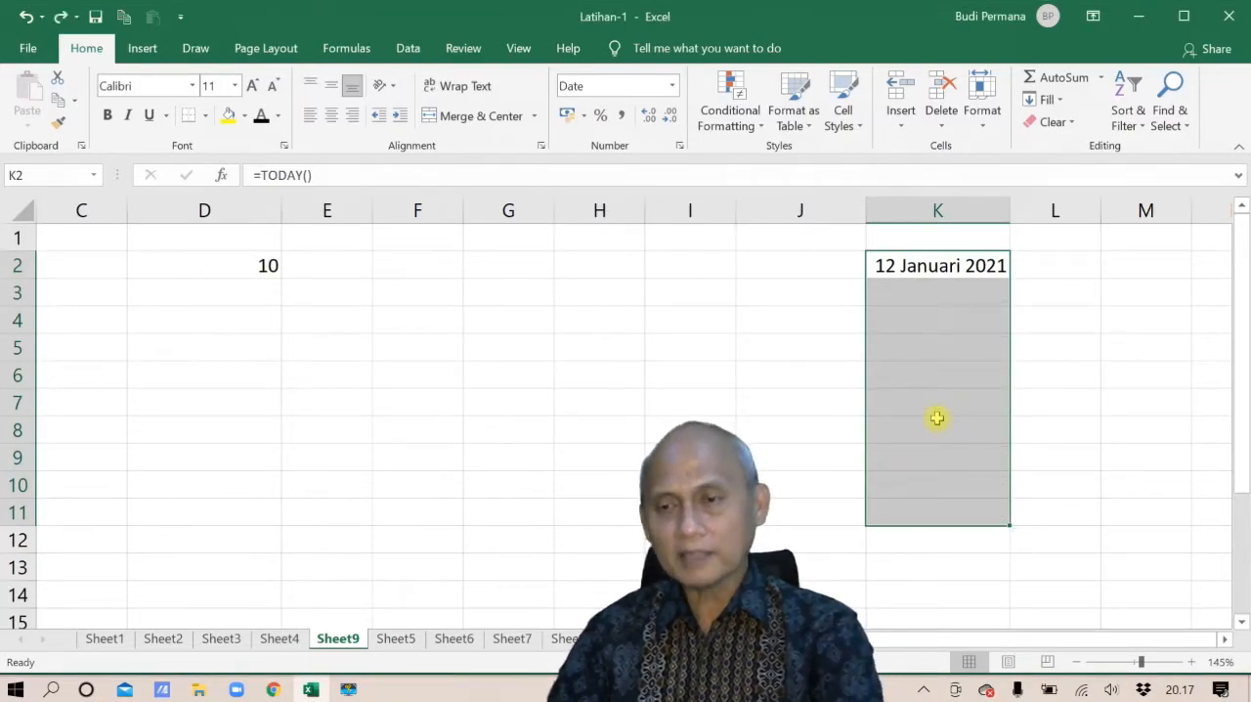
Fill K2:K11 with a Date series by Year, step value 1, and undo the fill
click(1056, 101)
click(1069, 245)
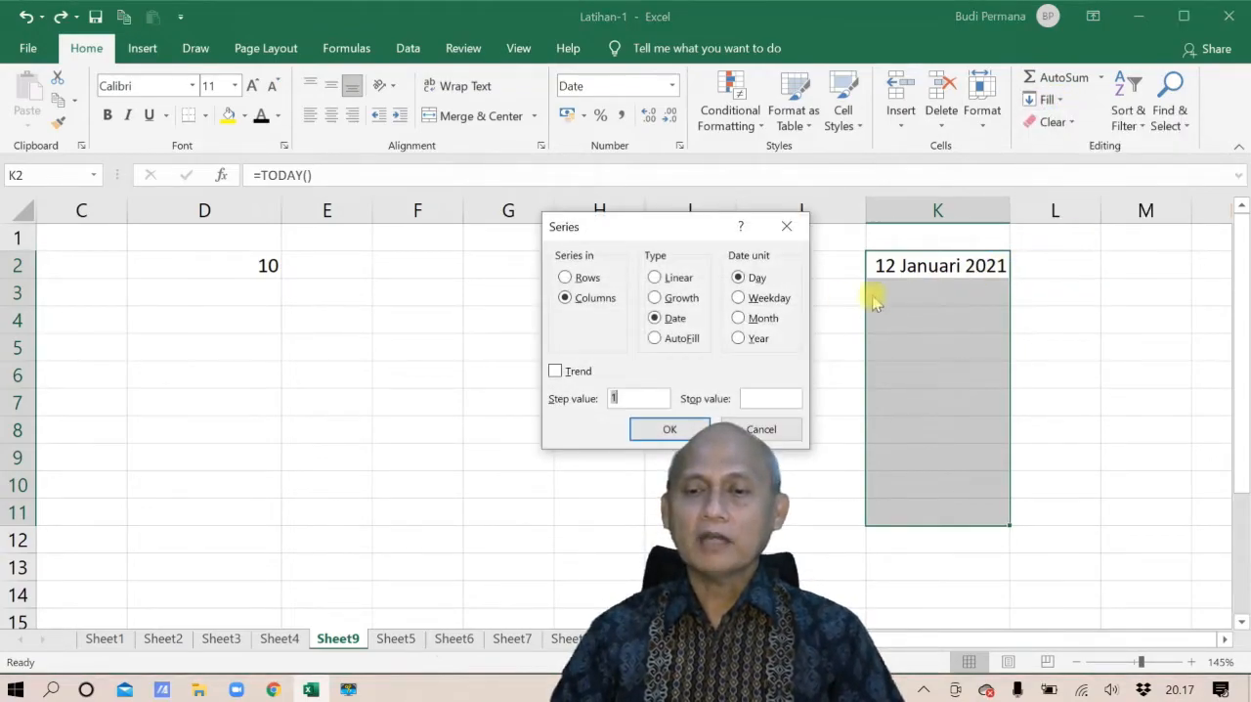
click(739, 338)
click(671, 428)
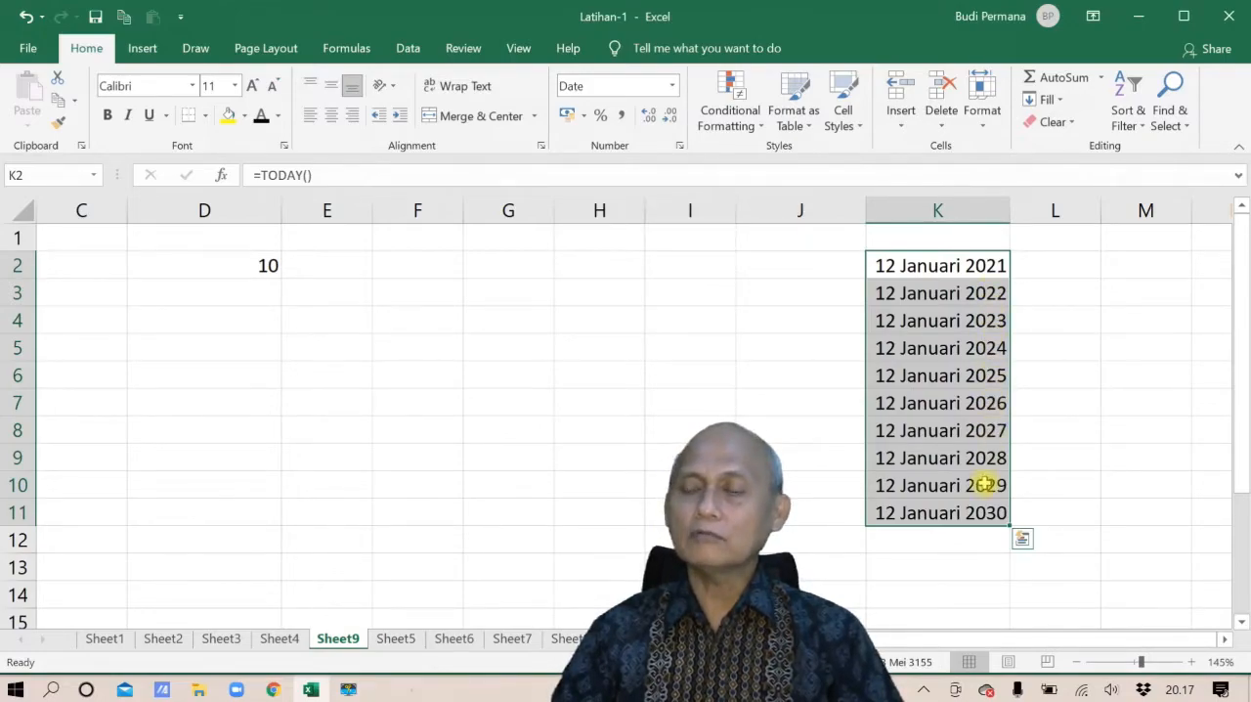
key(ctrl+z)
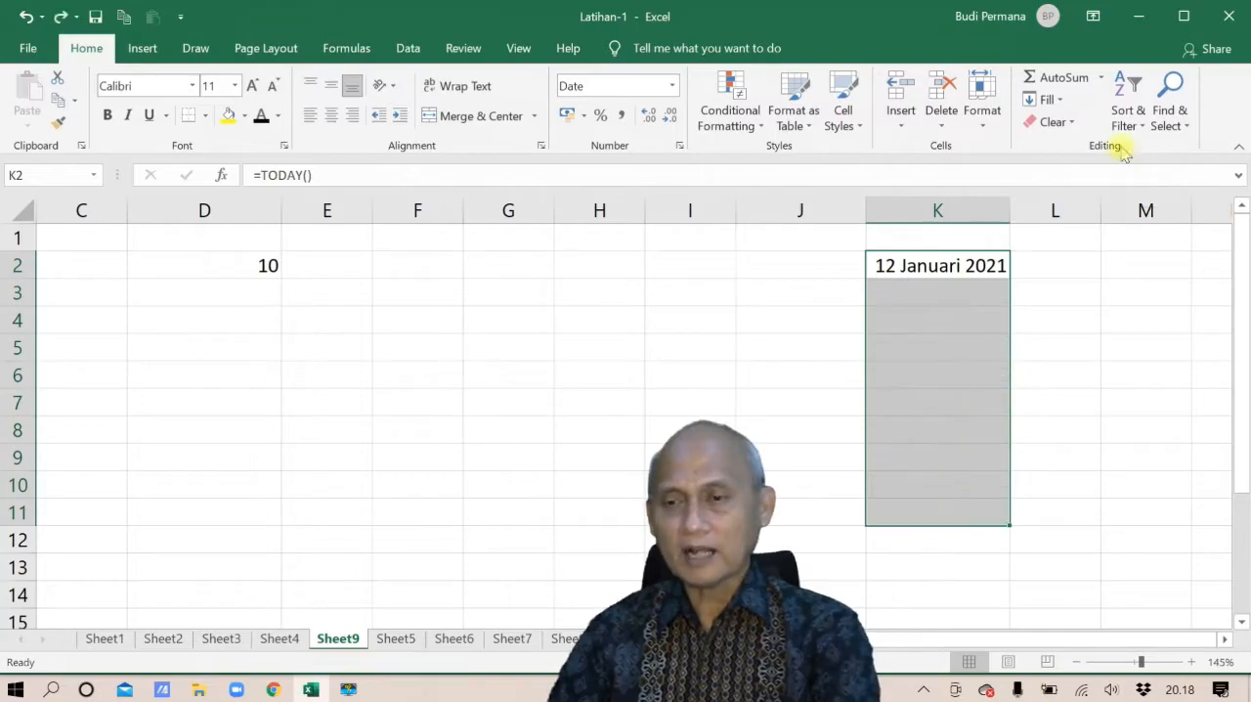
Fill K2:K11 with a Date series by Month, step value 1, and fit column K's width to its contents
click(1047, 99)
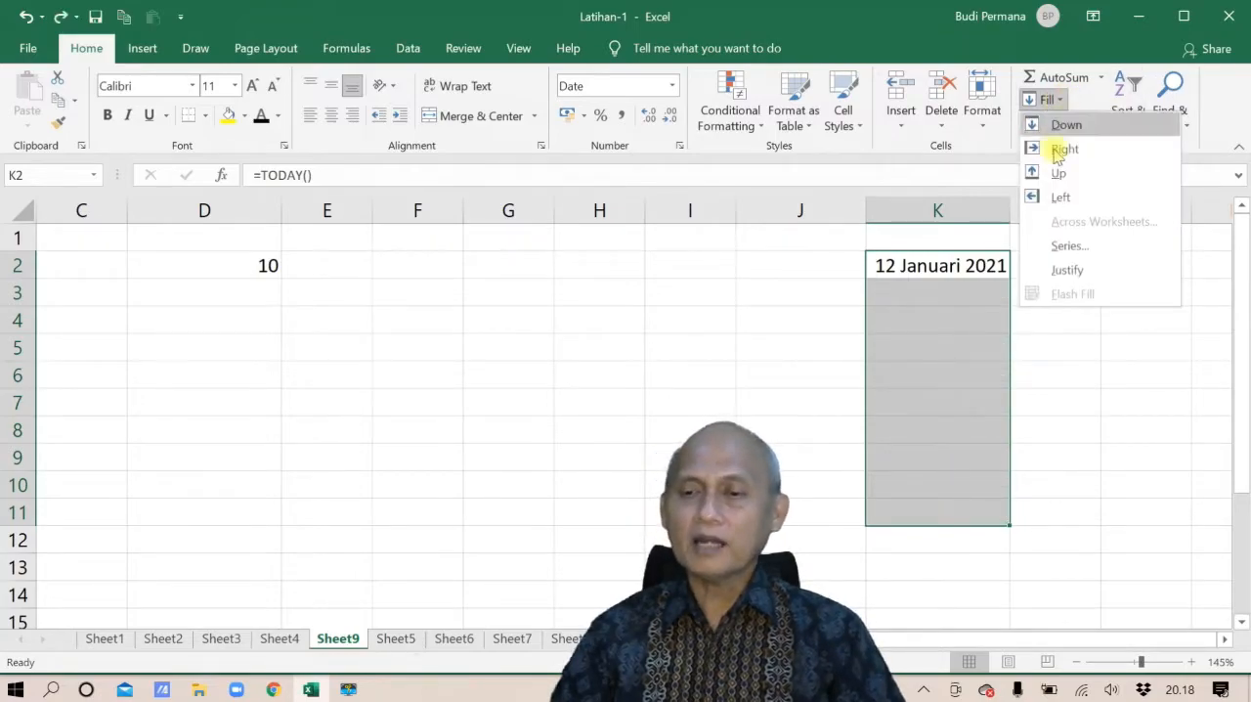
click(1058, 245)
click(764, 320)
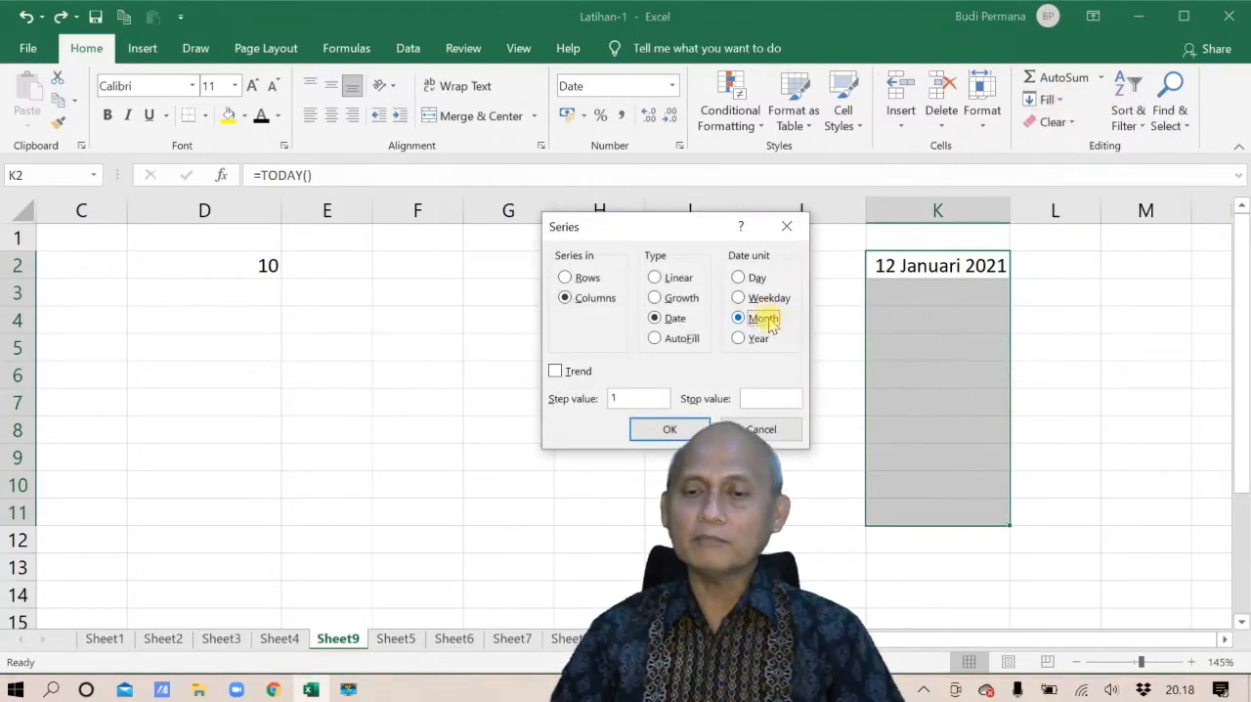
click(668, 429)
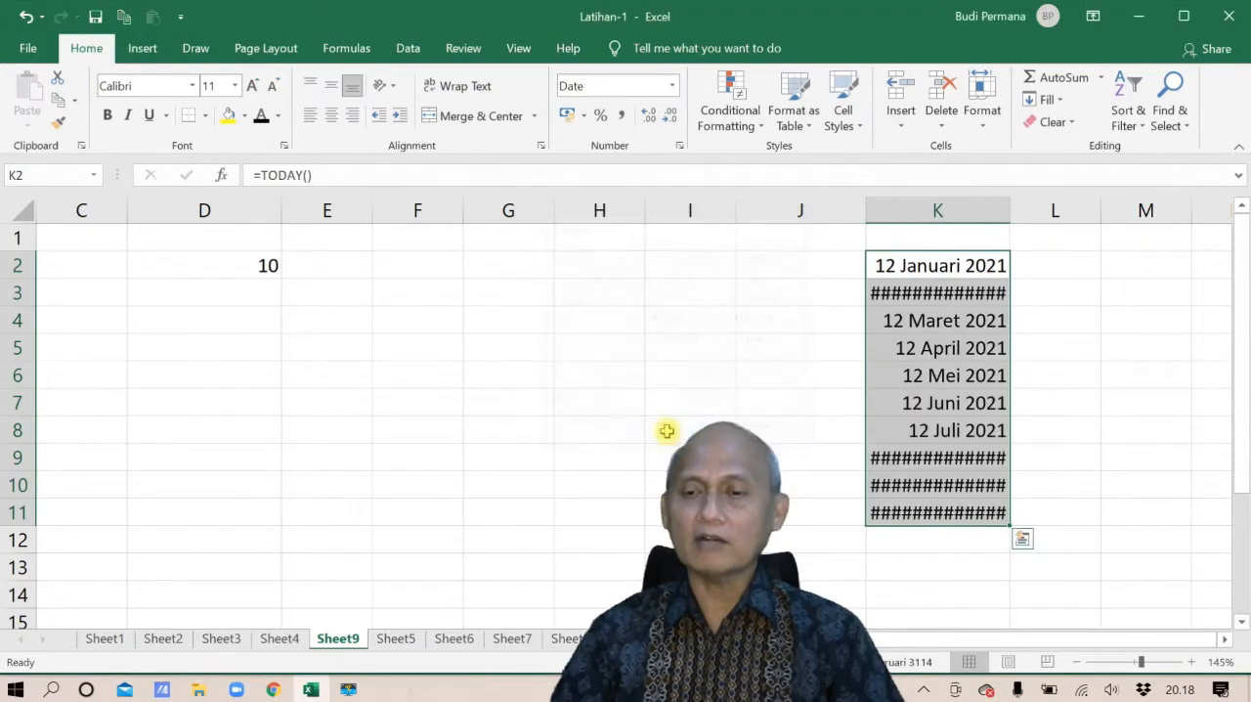
double_click(1009, 210)
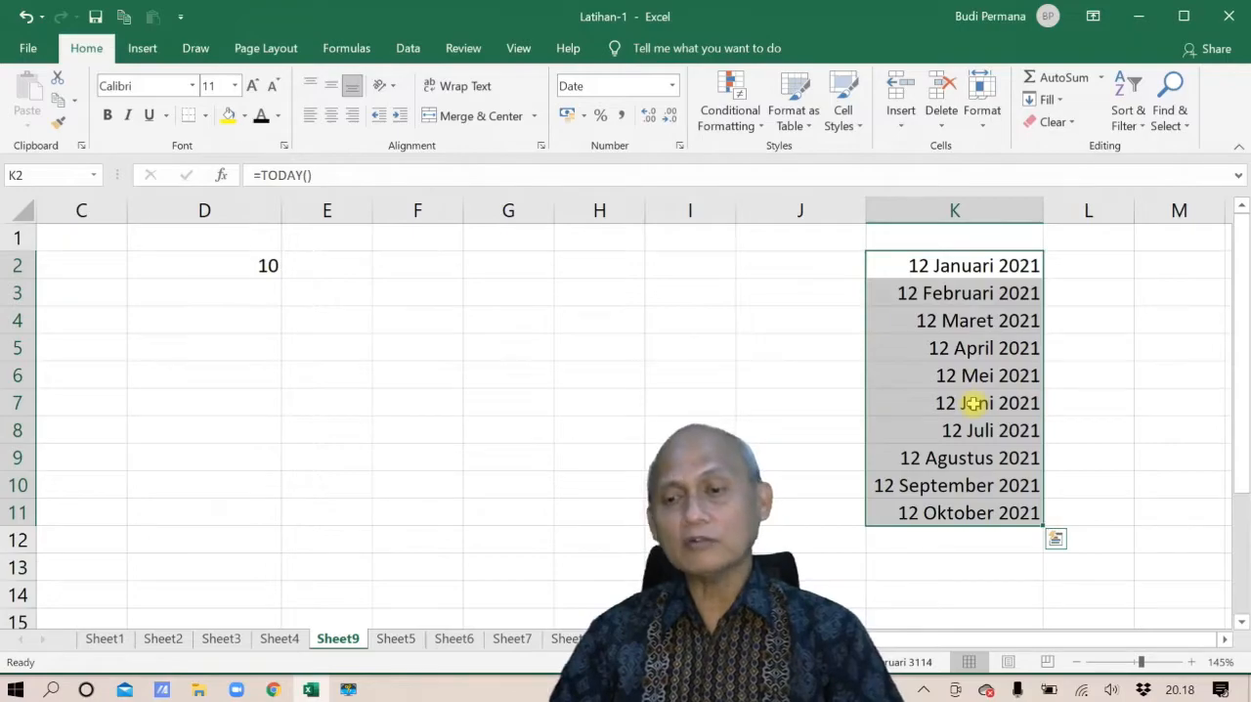
Undo the column K width change and the monthly date fill
key(ctrl+z)
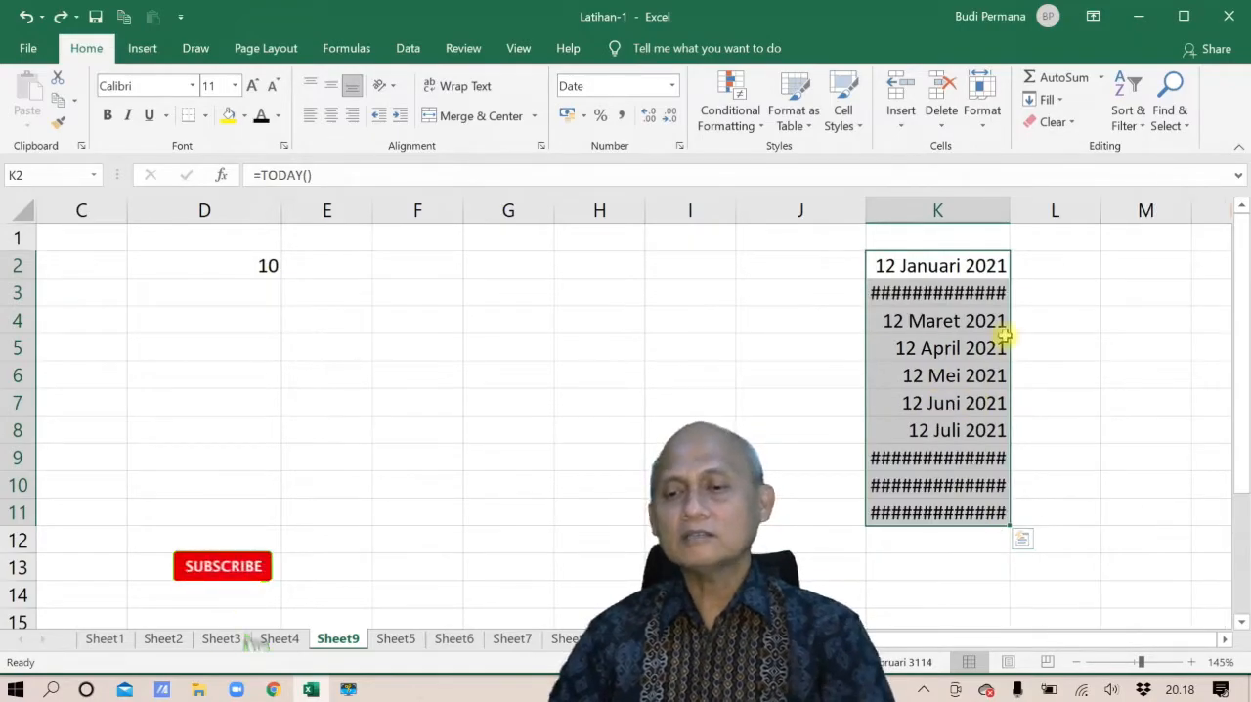
key(ctrl+z)
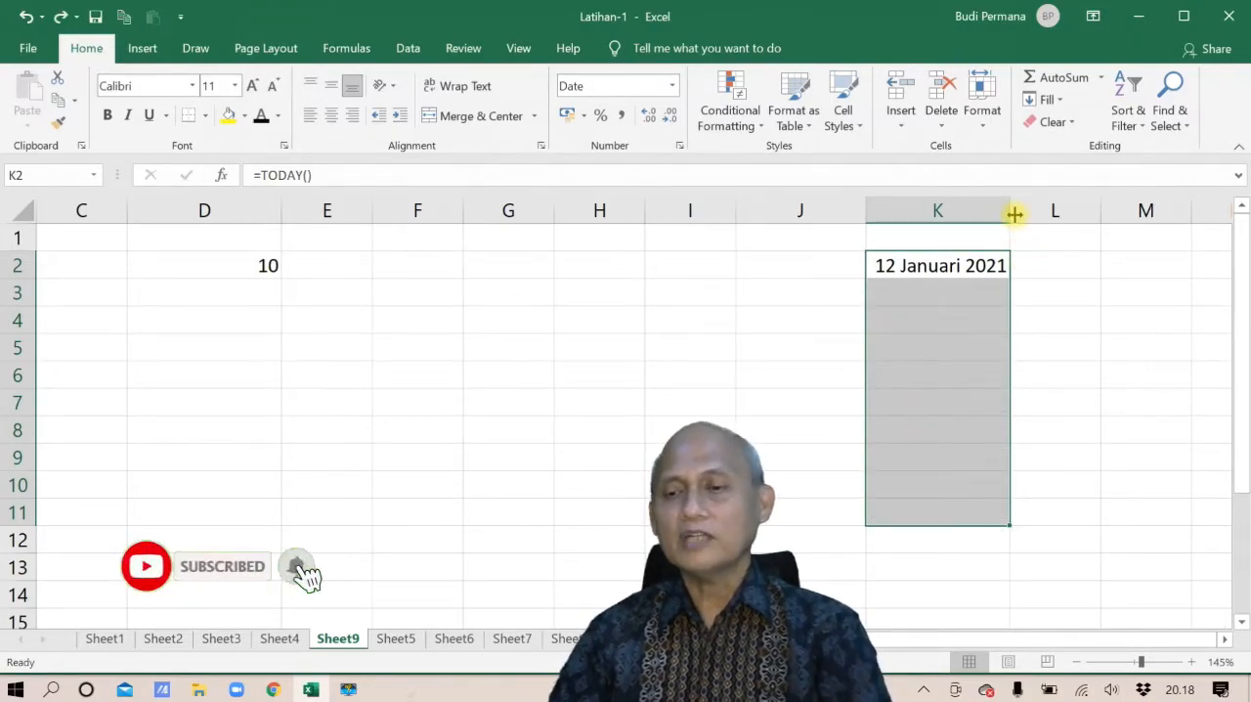
Fill K2:K11 with a Date series by Weekday, step value 1, and widen column K
click(1046, 99)
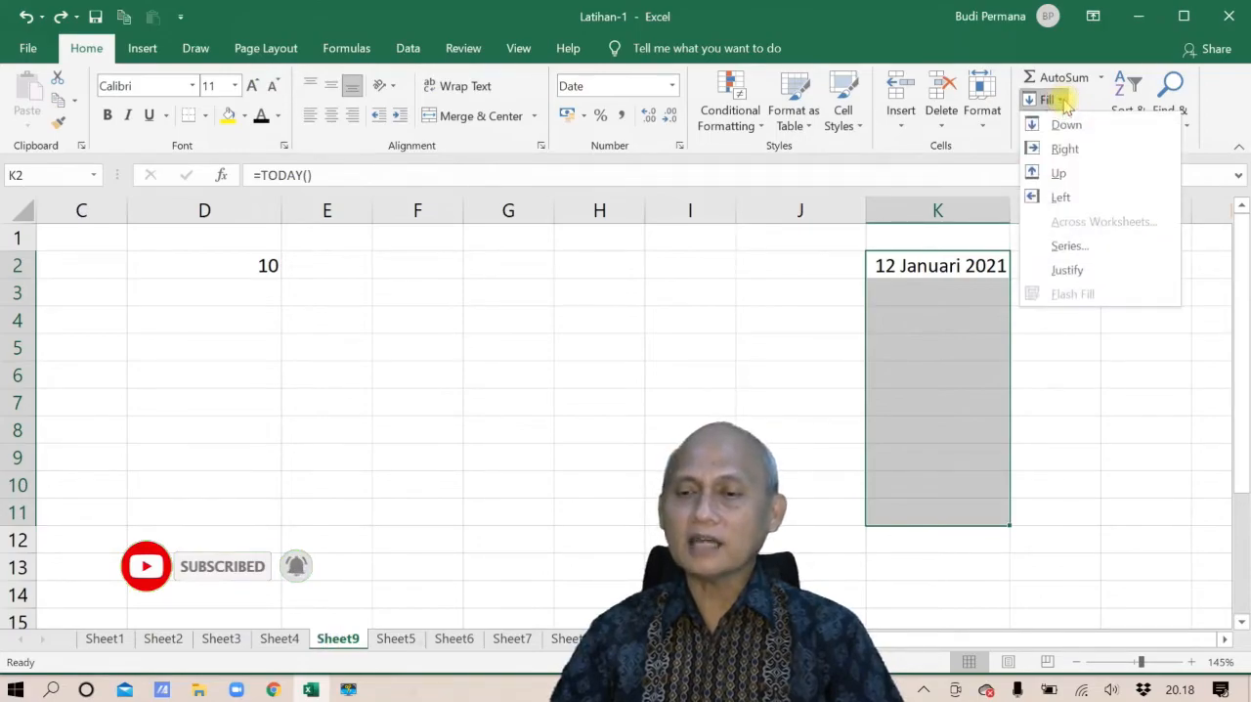
click(1068, 247)
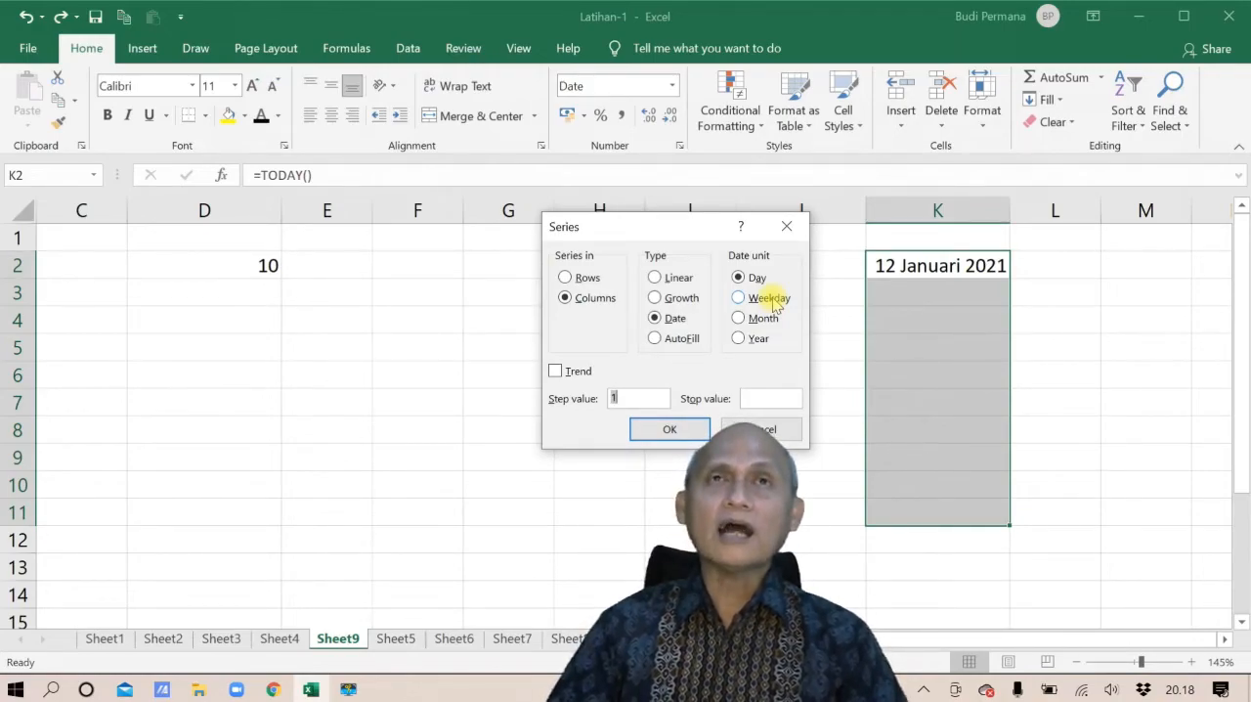
click(769, 298)
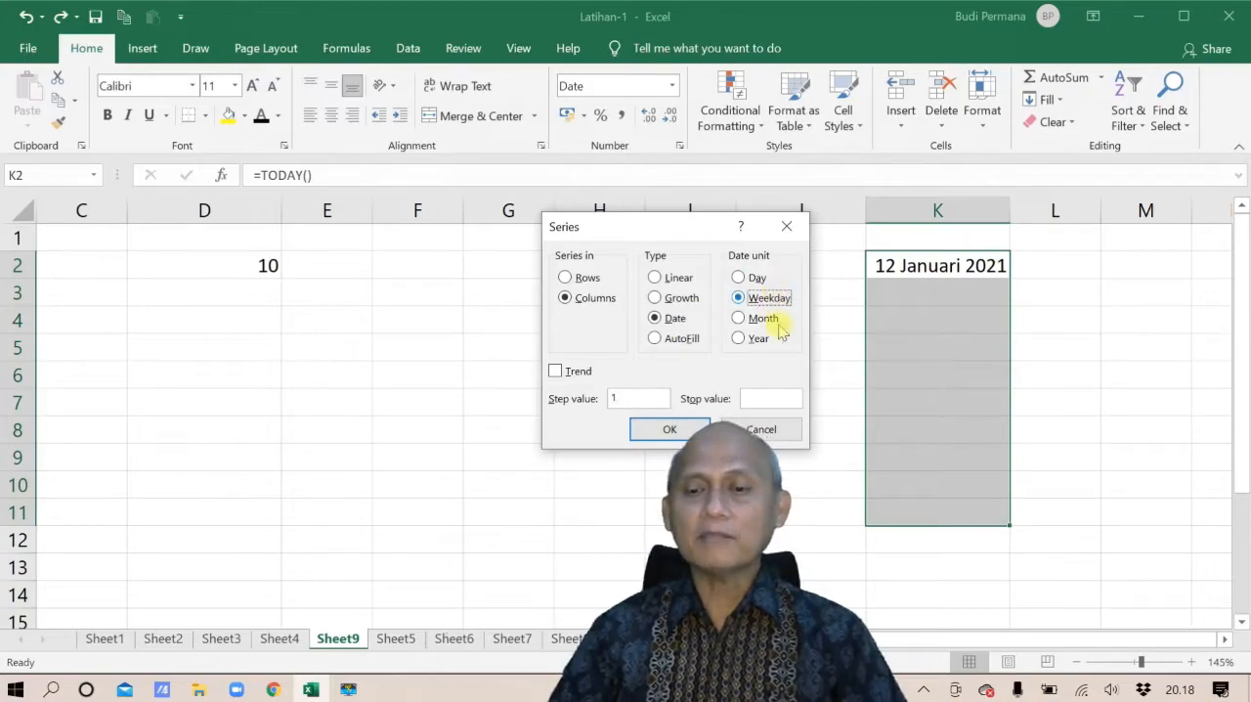
click(669, 429)
drag(1011, 212, 1039, 213)
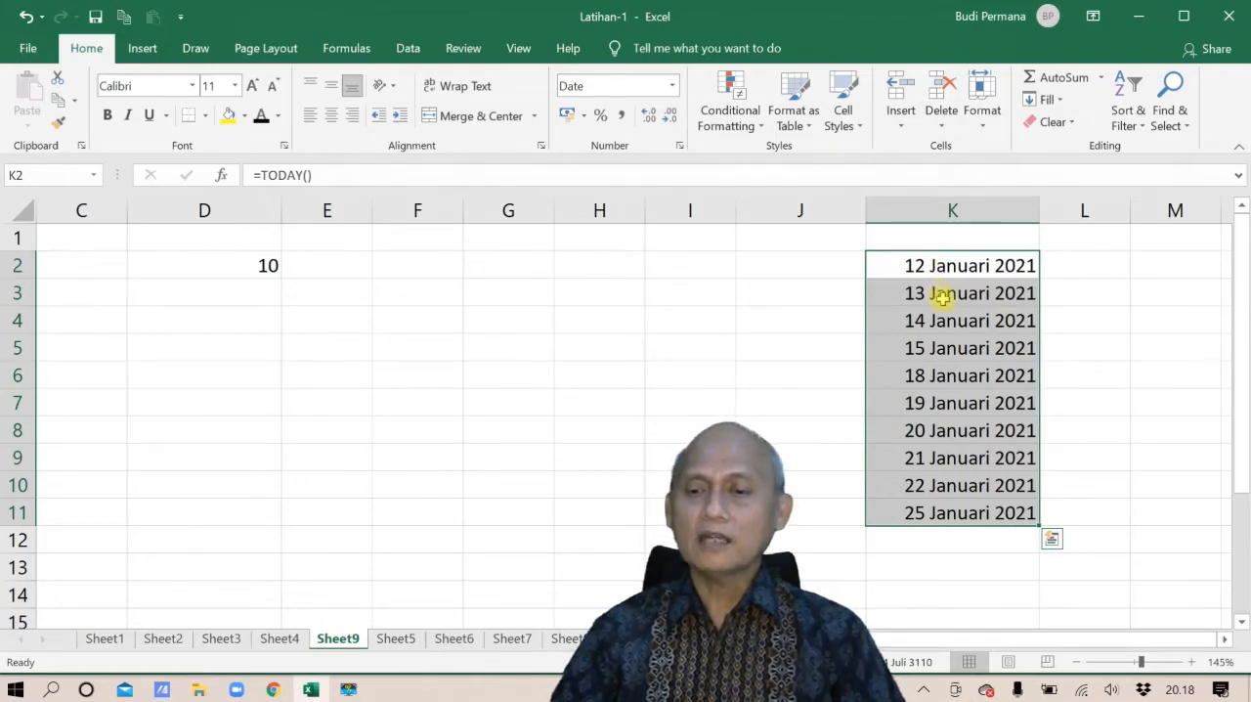
Compare the weekday dates in K5 and K6 with the January 2021 system calendar
click(945, 352)
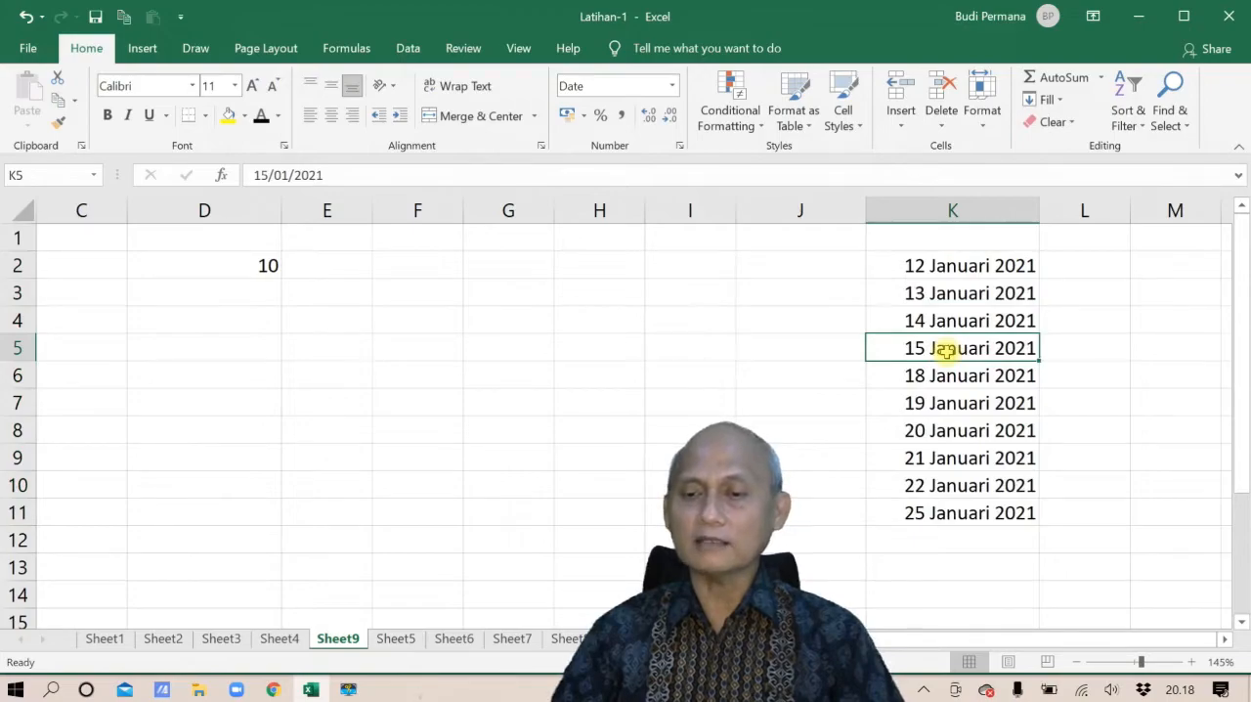
click(945, 376)
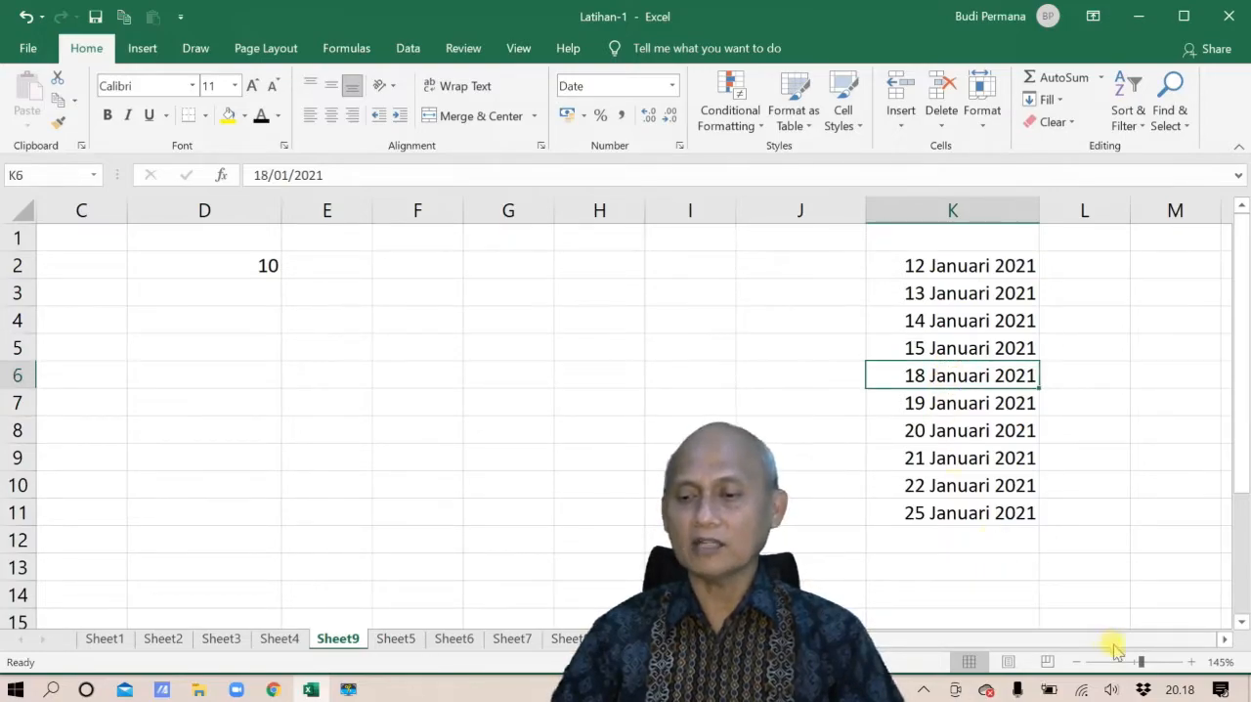
click(1166, 692)
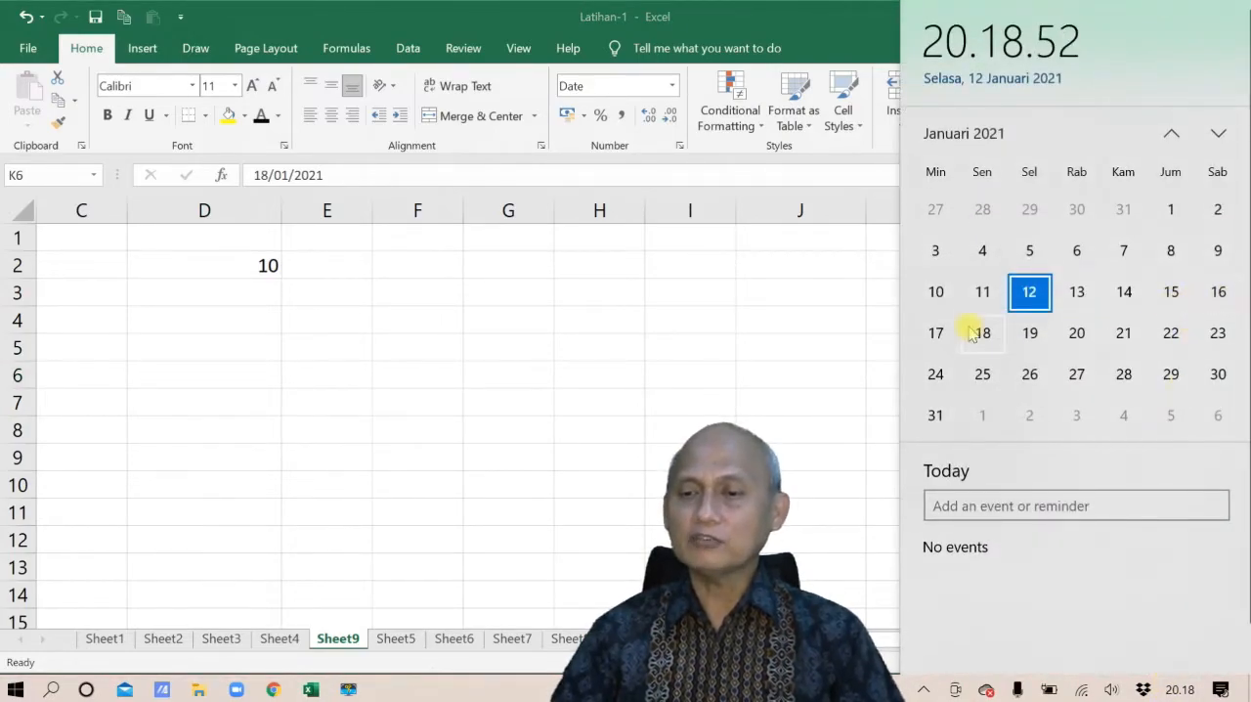
click(824, 401)
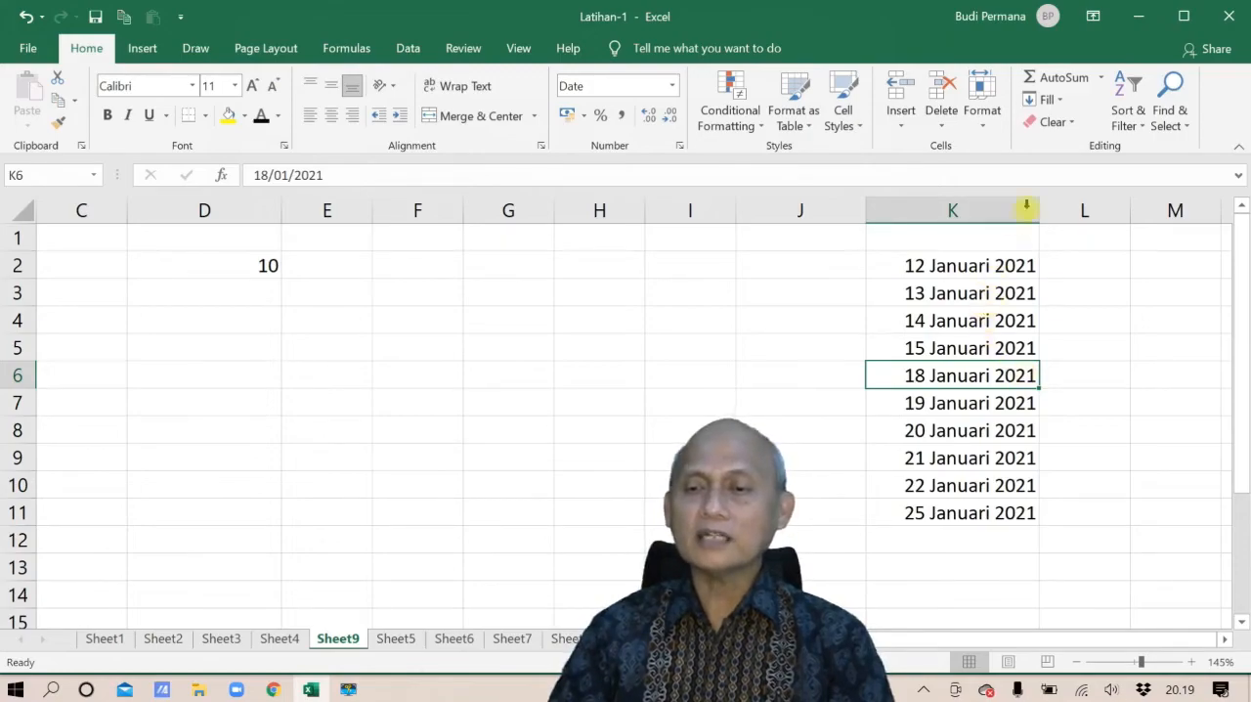
Apply Fill Justify to the city names in B2:B7 and inspect the combined text in cells B2, B3 and B4
click(1061, 103)
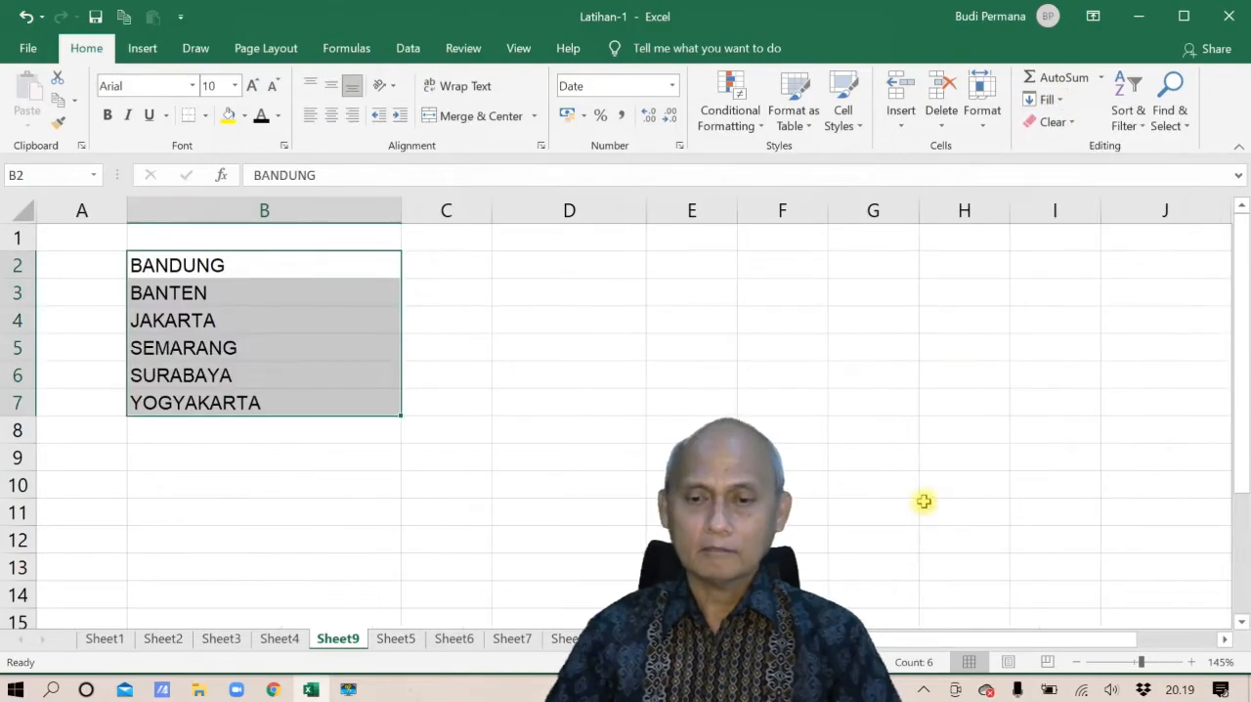
click(924, 490)
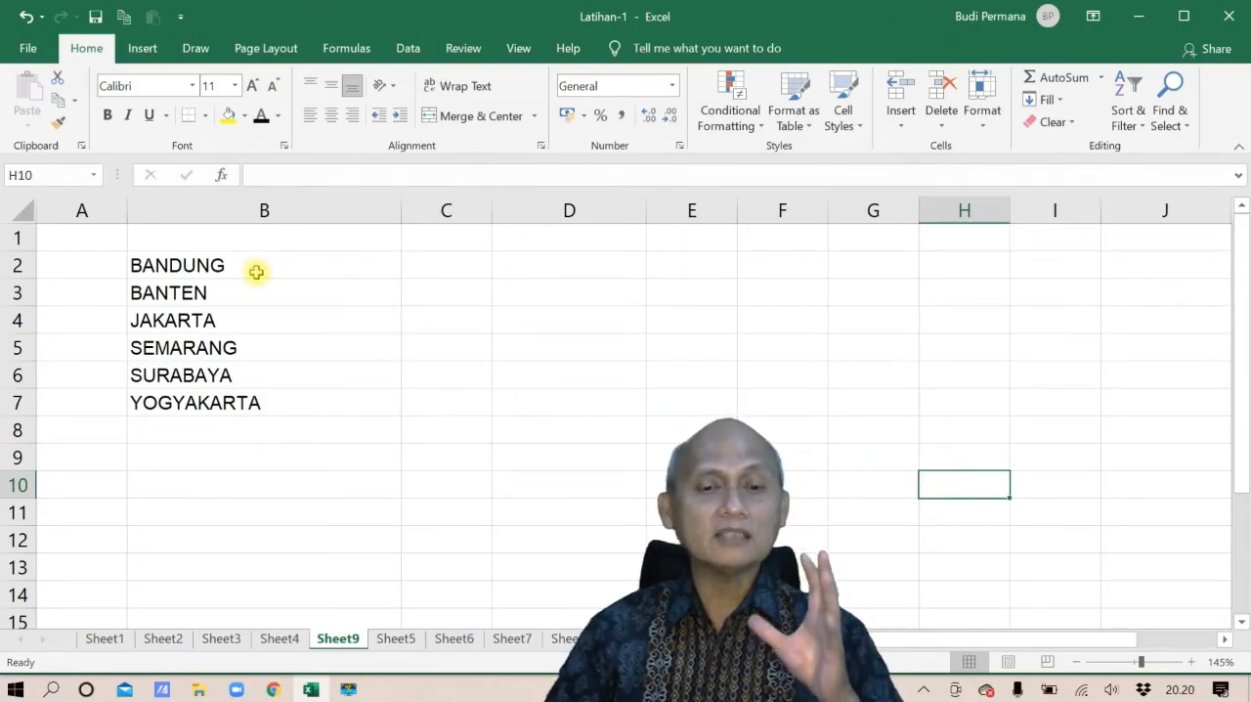
drag(257, 272, 254, 400)
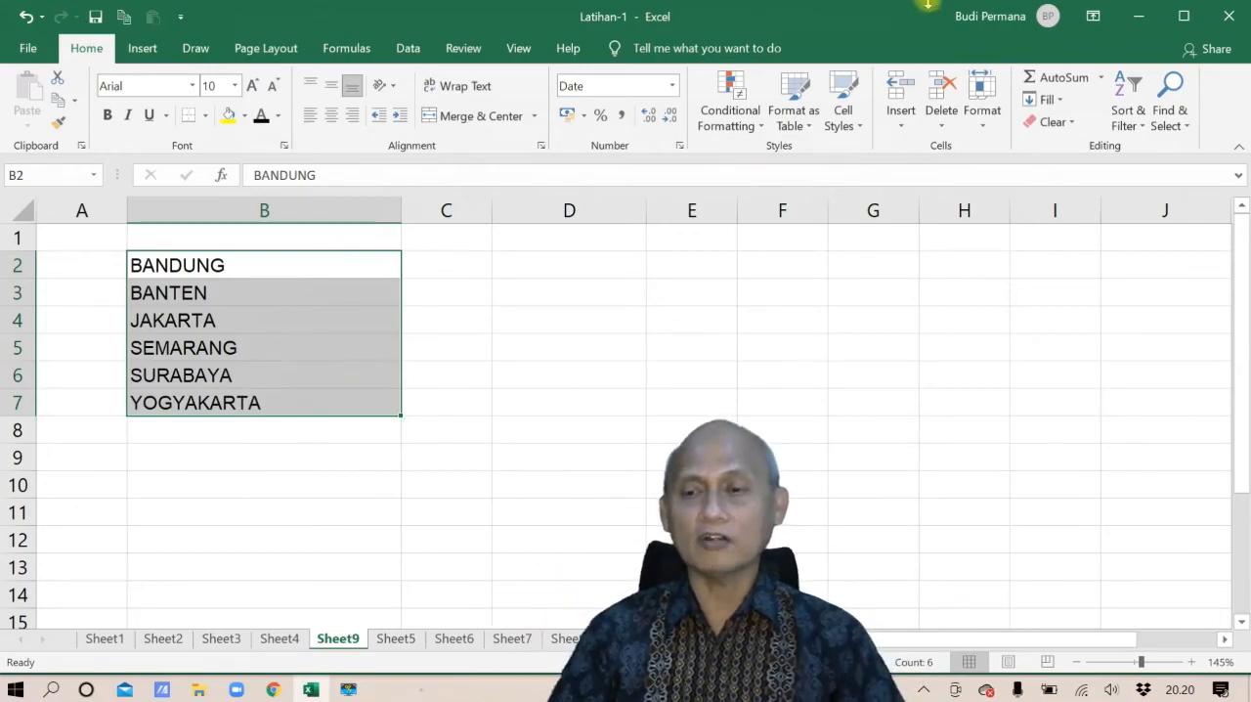
click(1060, 100)
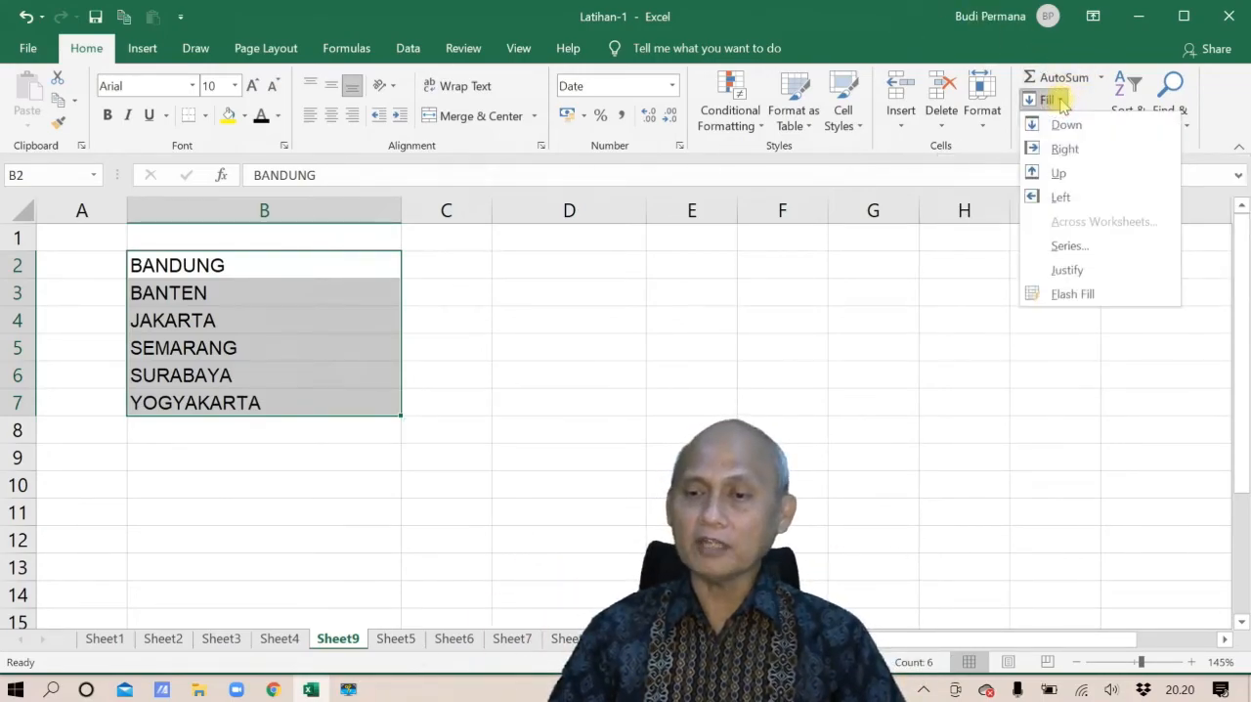
click(1081, 268)
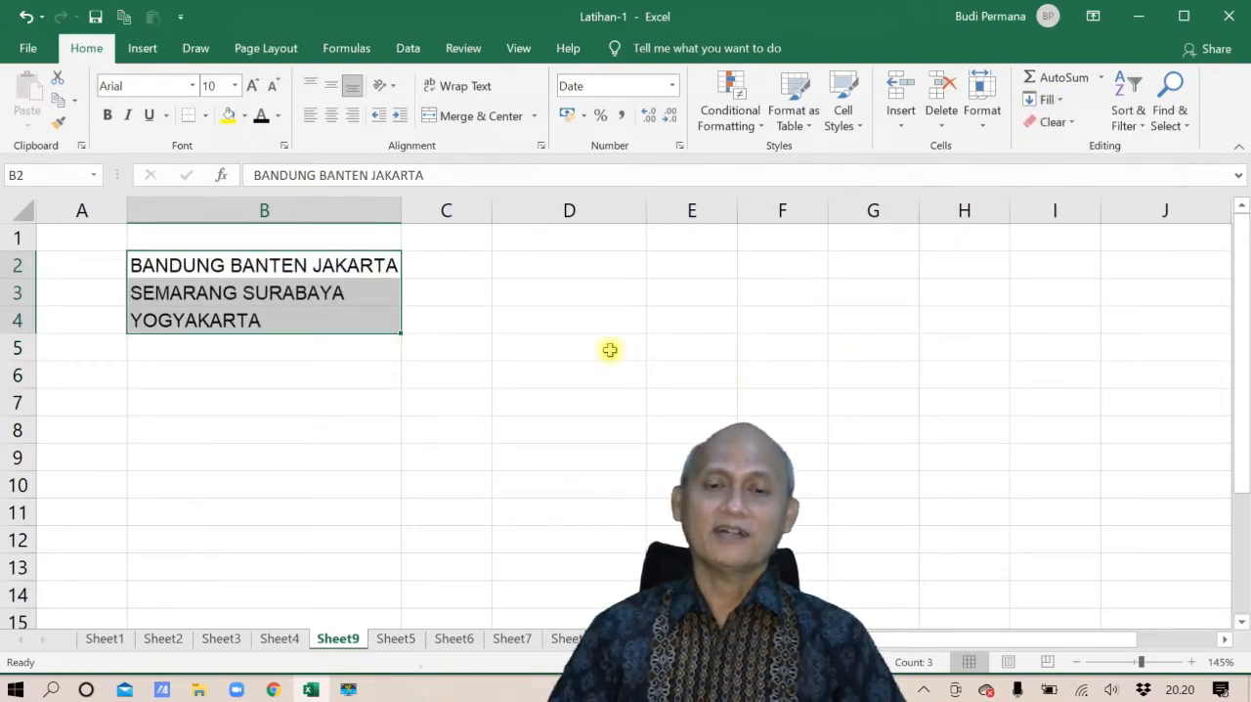
click(177, 262)
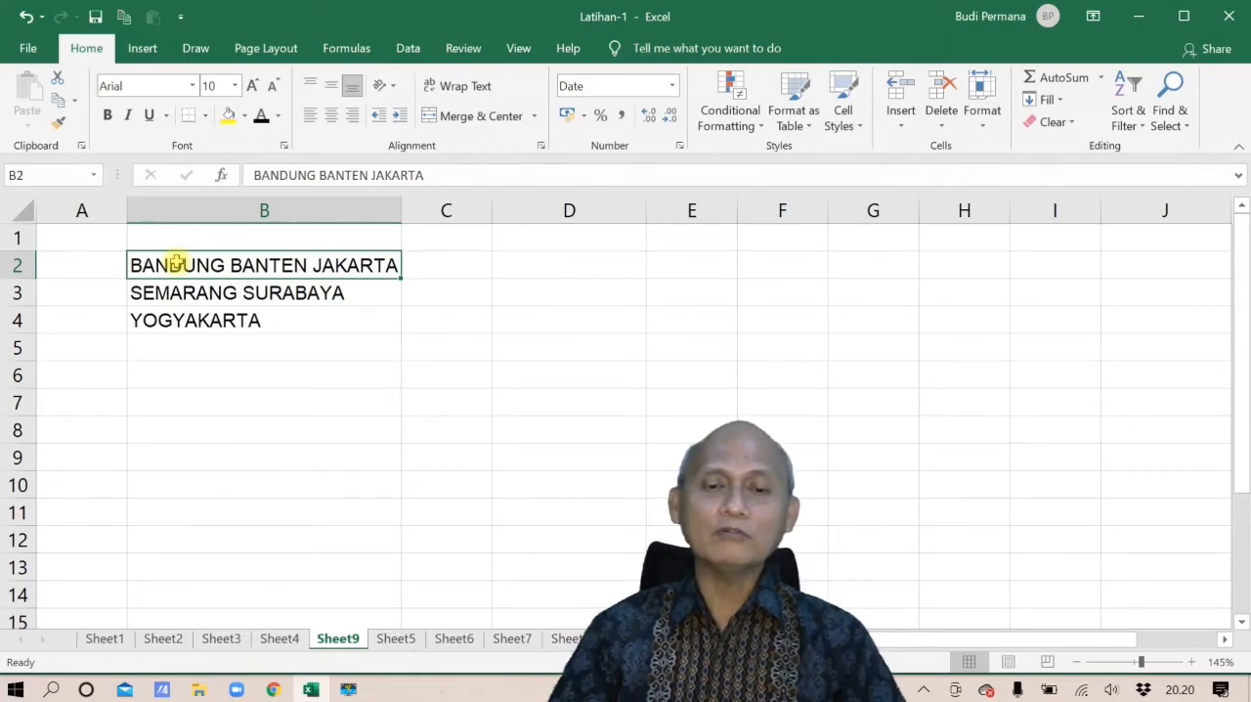
click(177, 291)
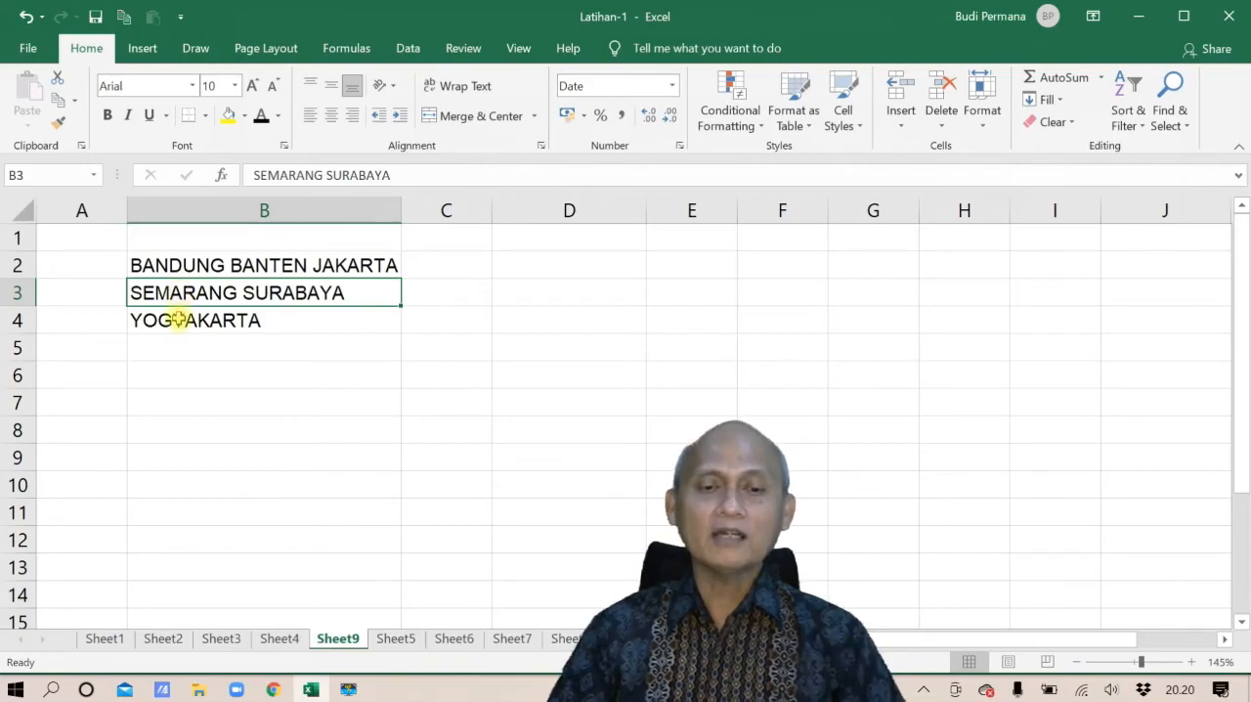
click(177, 320)
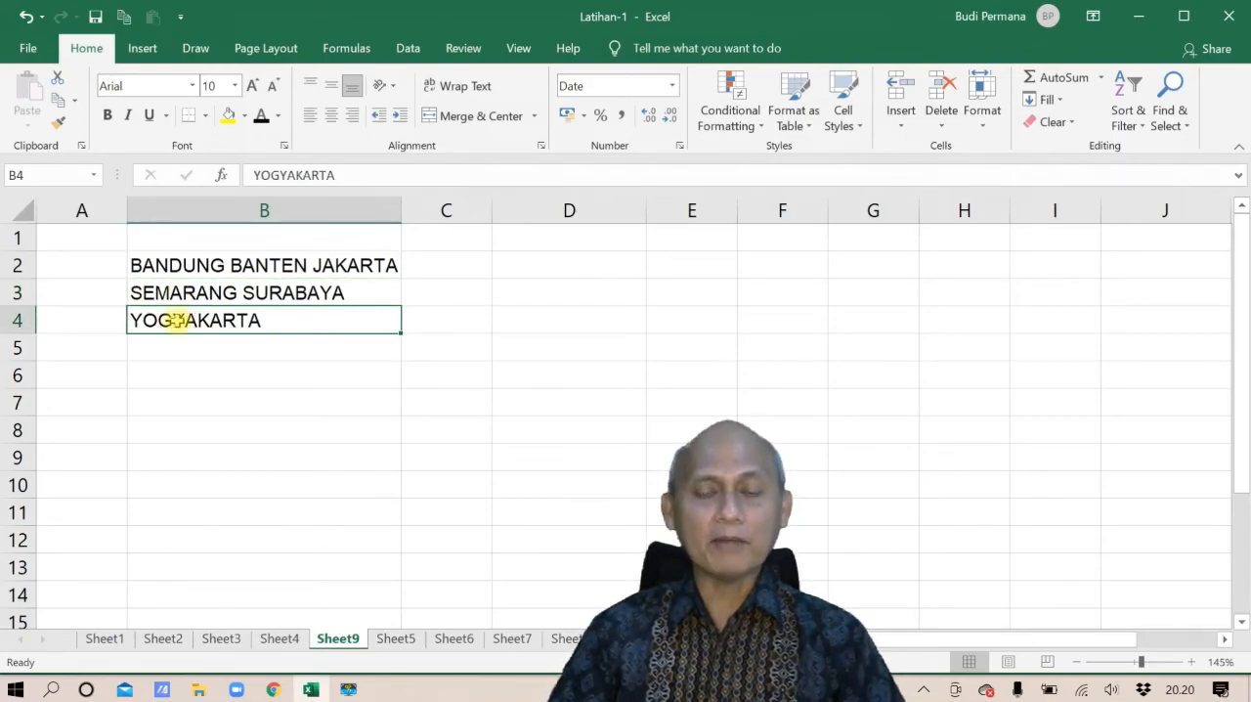